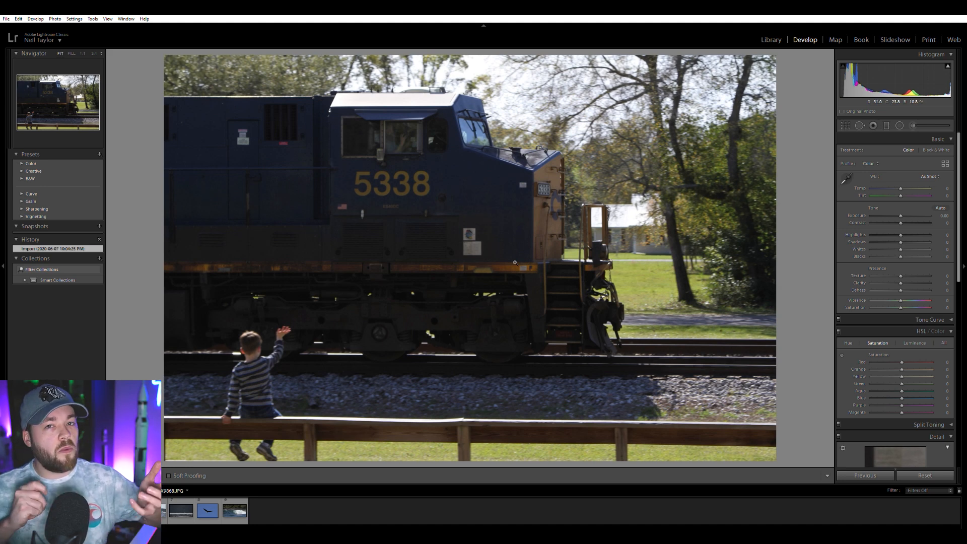
Examine the focus of the locomotive's nose and the trees behind it at full magnification
click(534, 145)
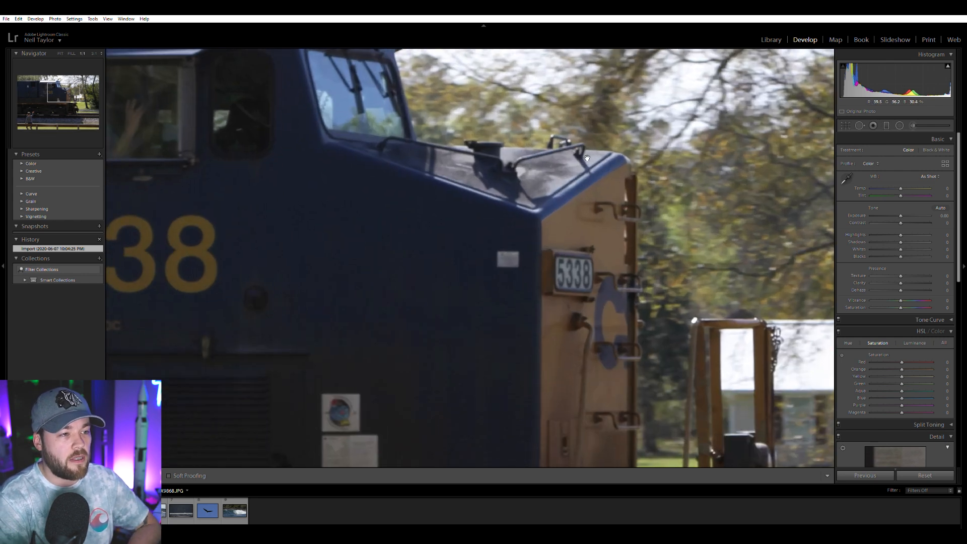
drag(561, 252, 549, 225)
drag(632, 206, 382, 210)
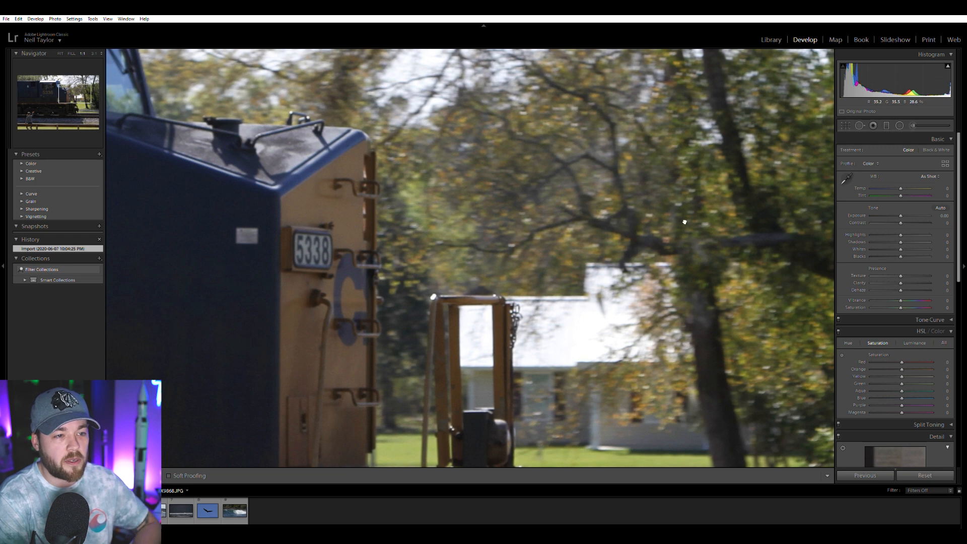
drag(801, 153, 577, 169)
drag(359, 194, 780, 55)
drag(305, 297, 660, 150)
drag(340, 277, 766, 149)
drag(742, 196, 475, 287)
click(700, 237)
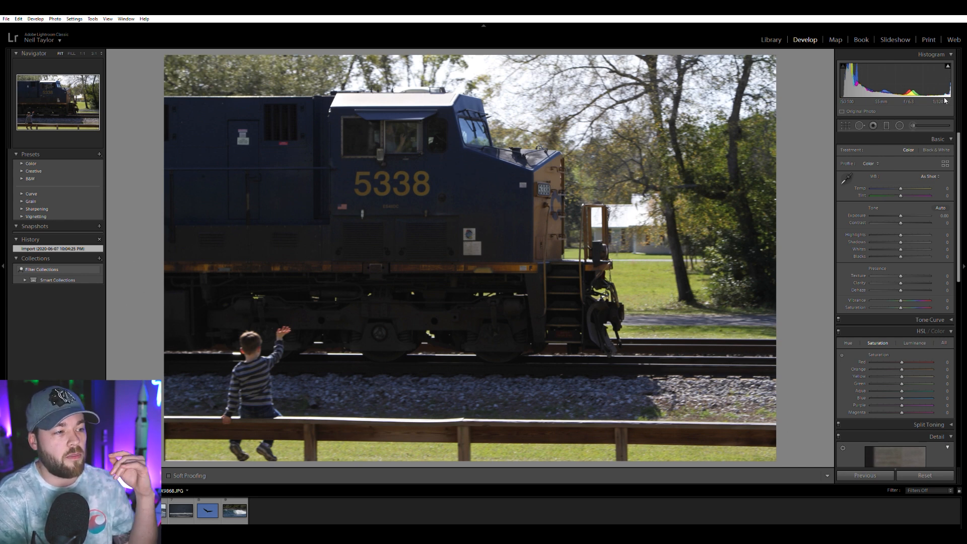
Examine the sharpness of the locomotive's front number plate and of the waving boy at full magnification
drag(655, 149, 557, 202)
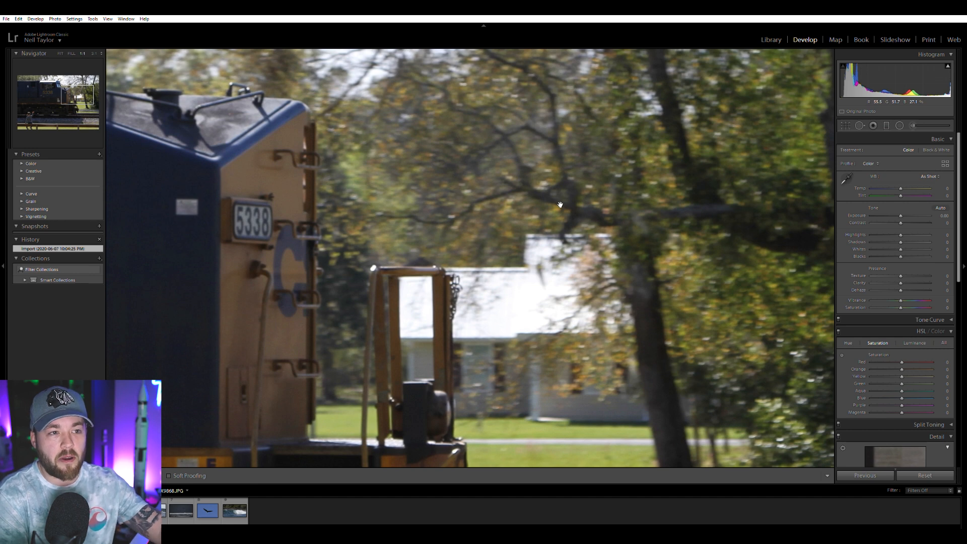
drag(243, 215, 403, 213)
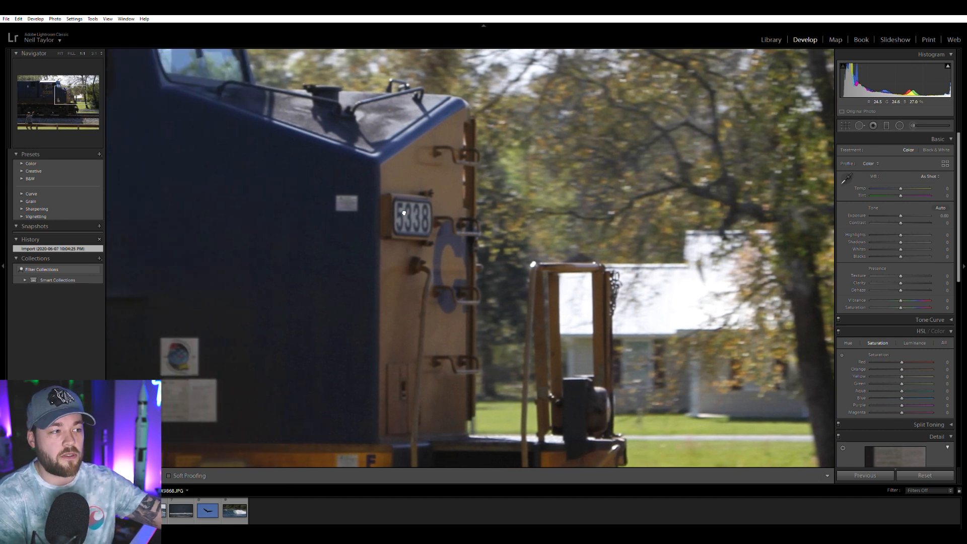
click(403, 213)
click(257, 371)
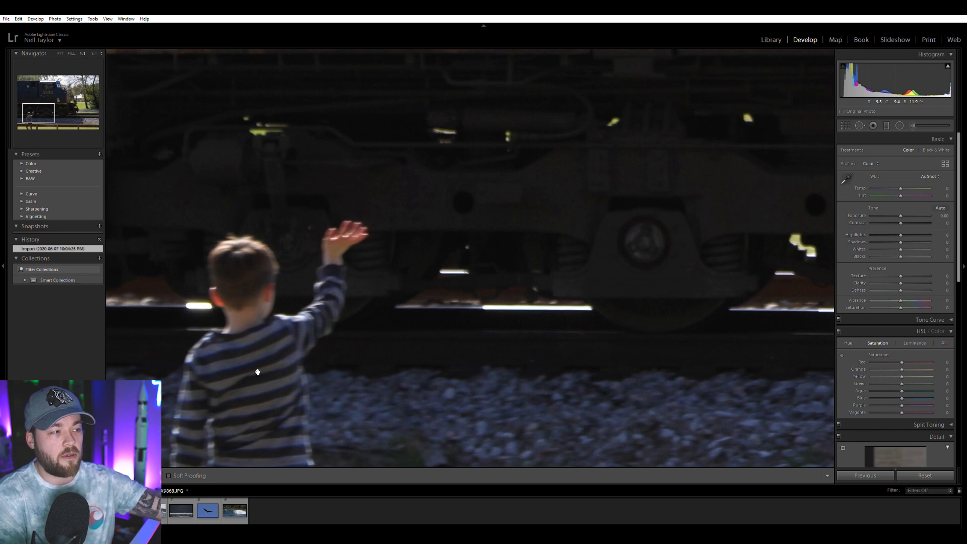
click(258, 372)
click(255, 357)
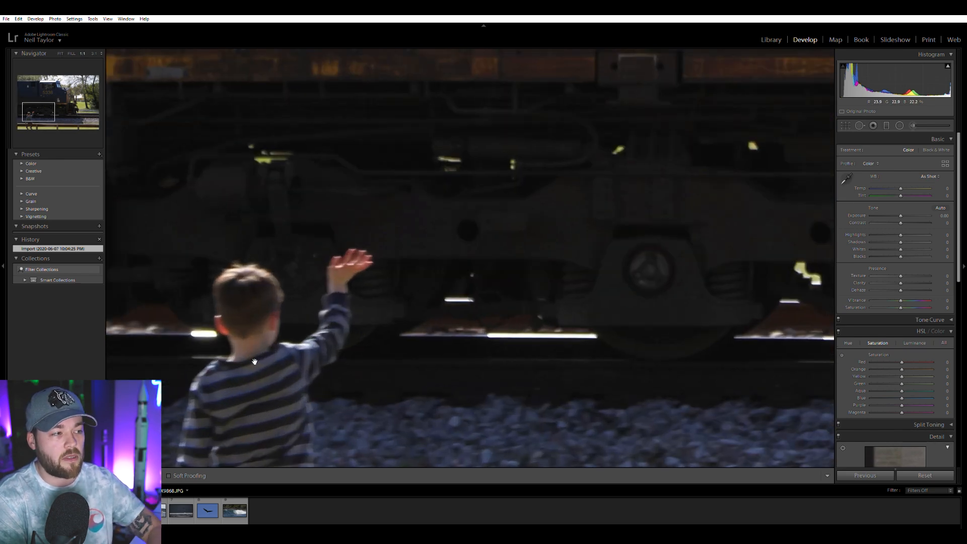
click(265, 357)
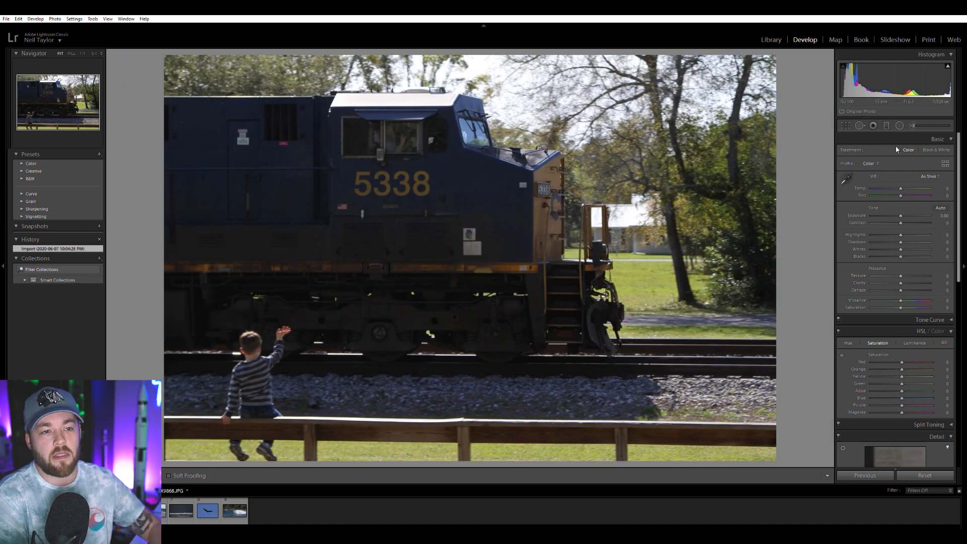
key(Right)
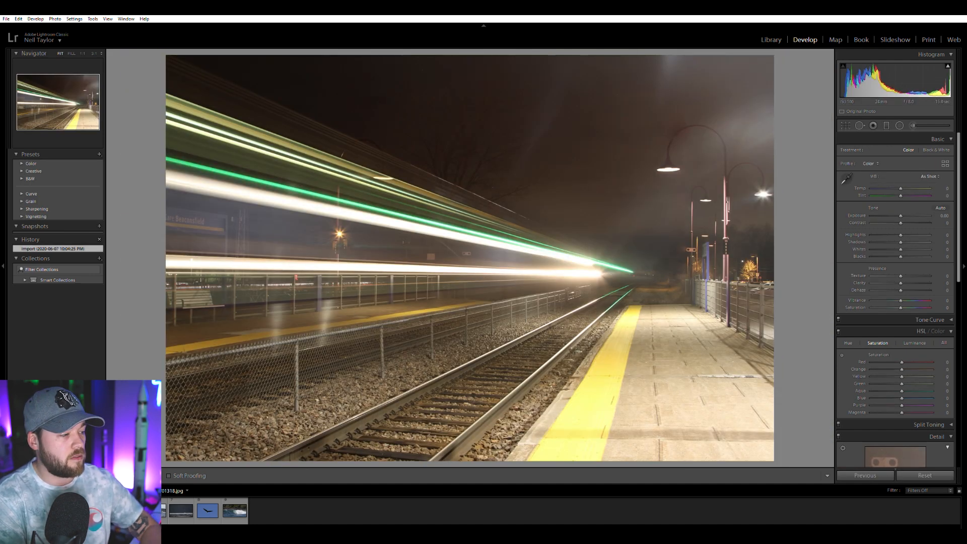
key(Left)
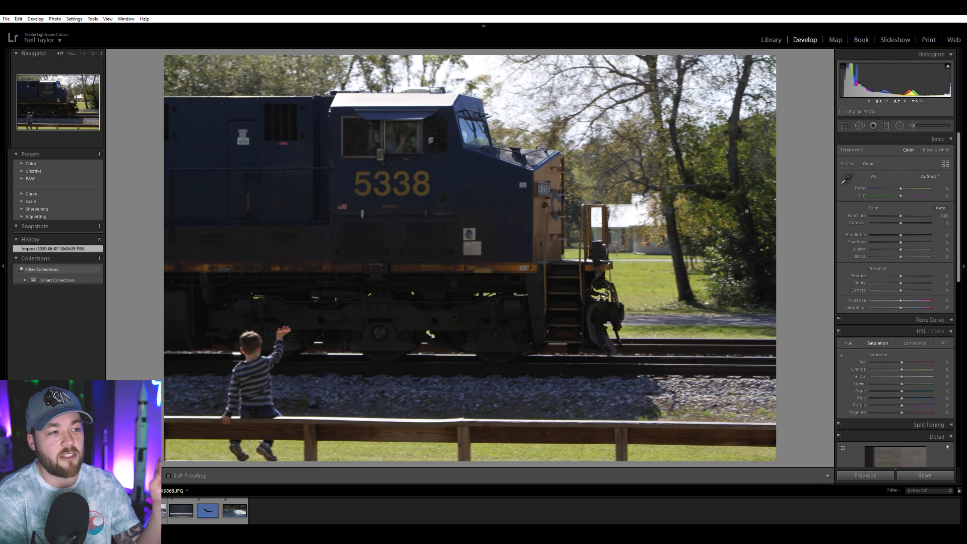
Adjust the locomotive photo's tone to Exposure +0.23, Contrast +42, Highlights -50 and Shadows +60
mouse_move(901, 222)
mouse_down()
mouse_move(922, 237)
mouse_move(891, 230)
mouse_up()
click(437, 142)
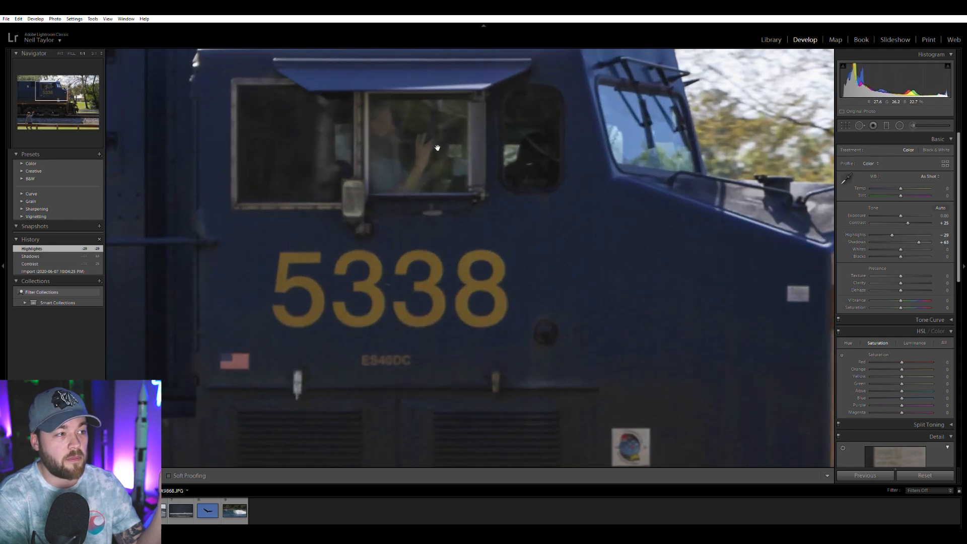
click(489, 149)
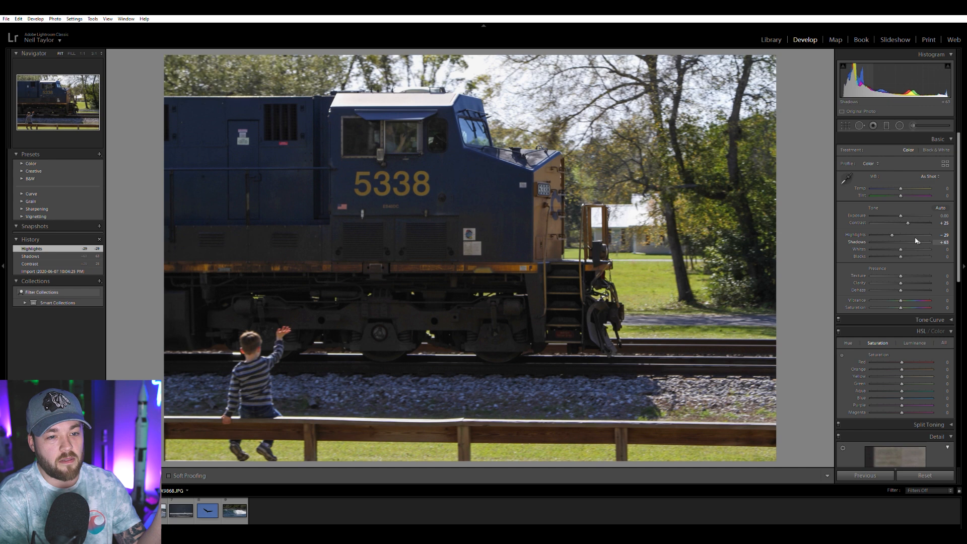
double_click(919, 241)
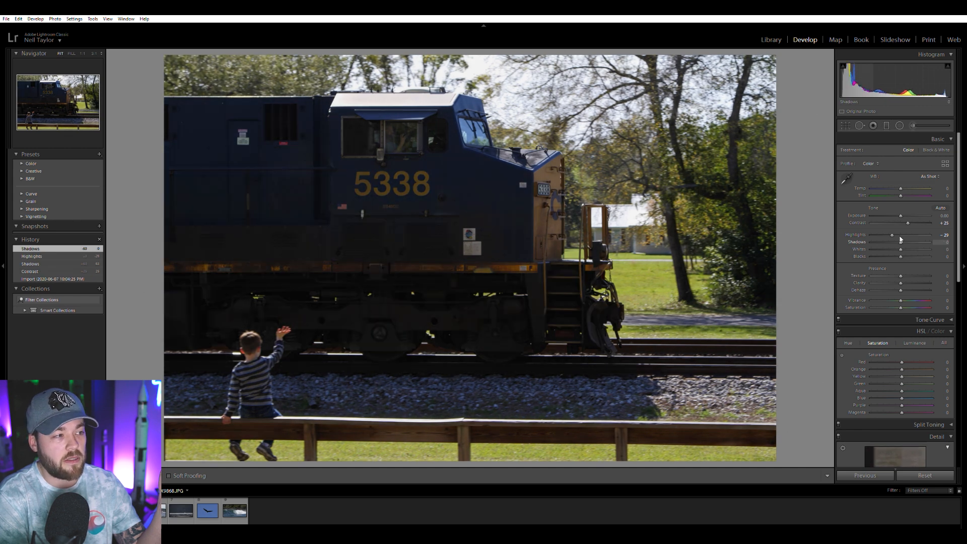
drag(900, 239, 902, 212)
Try the Black & White treatment on the locomotive photo and return it to Color
click(935, 150)
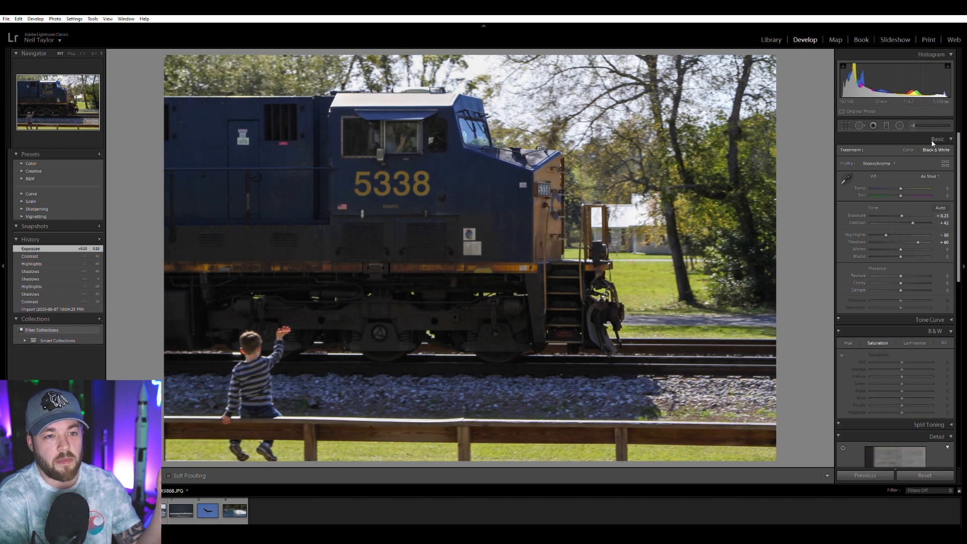
click(907, 149)
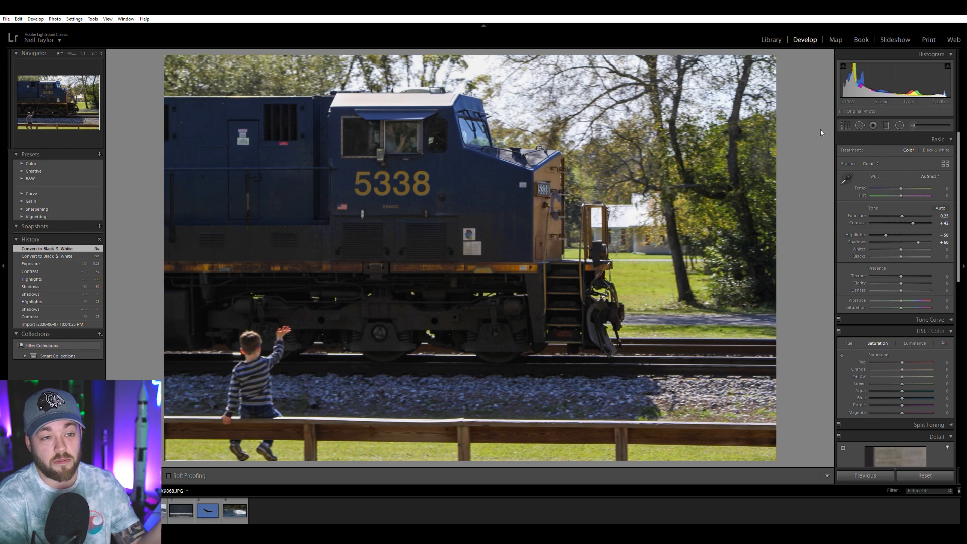
Straighten the locomotive photo by rotating its crop to an angle of about -0.16
click(844, 126)
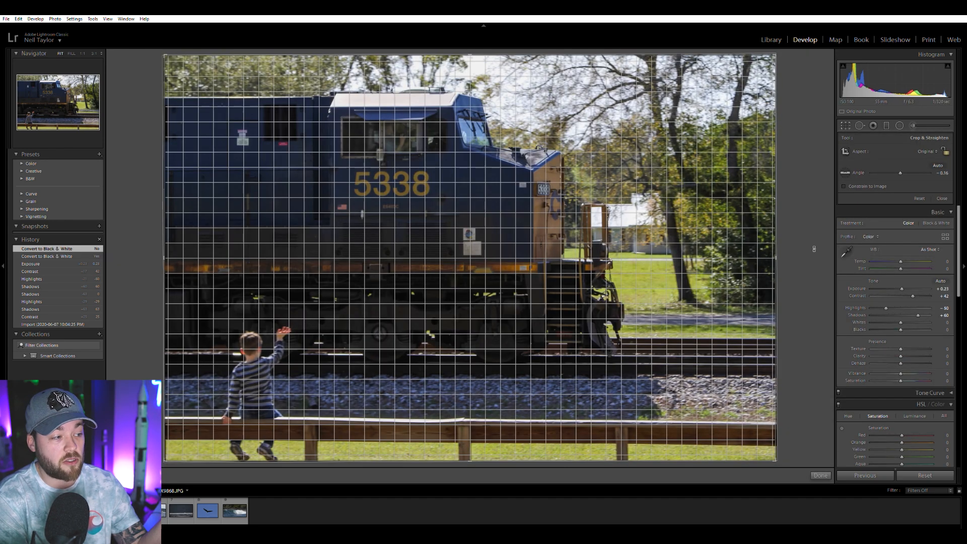
drag(814, 249, 814, 249)
key(Return)
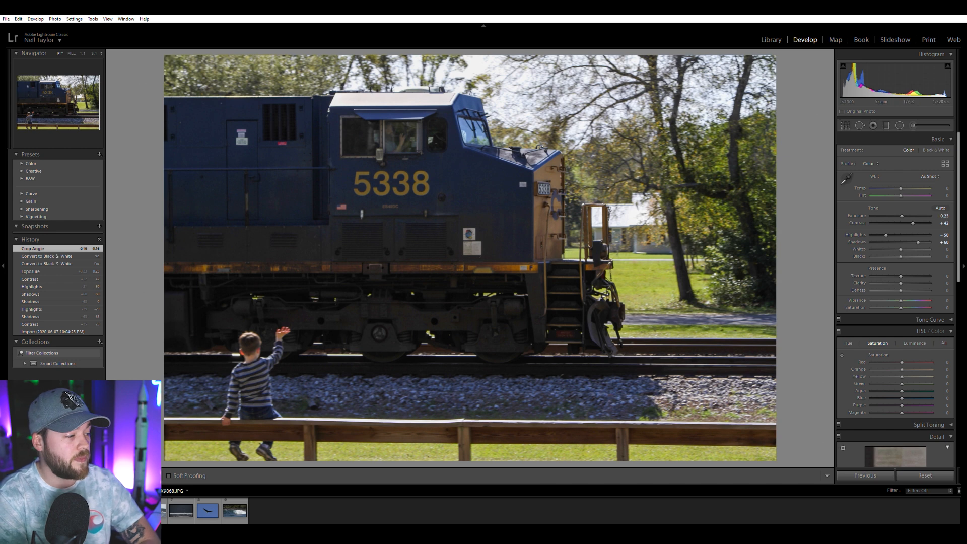
Open the night station photo with the train light trails and set its Contrast to +30
click(100, 510)
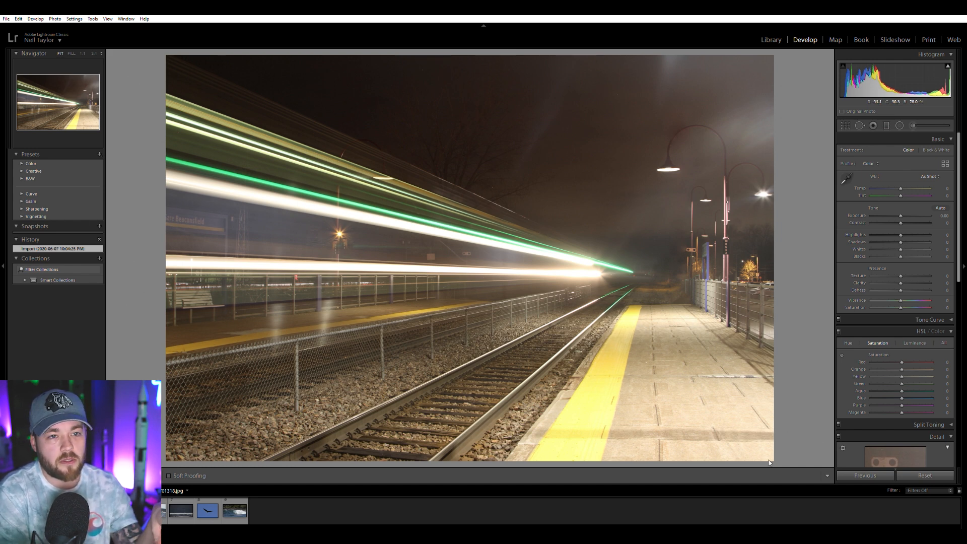
drag(566, 289, 523, 287)
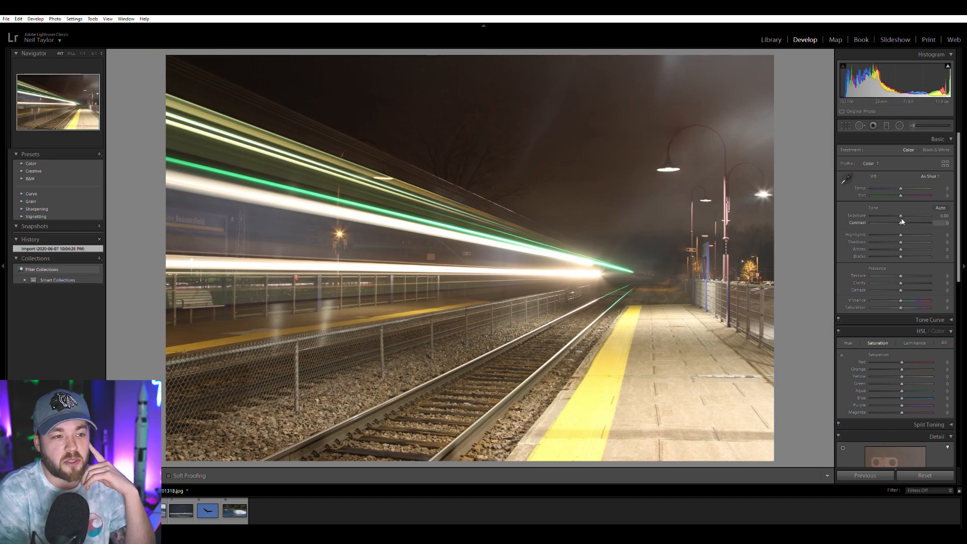
drag(901, 220, 909, 222)
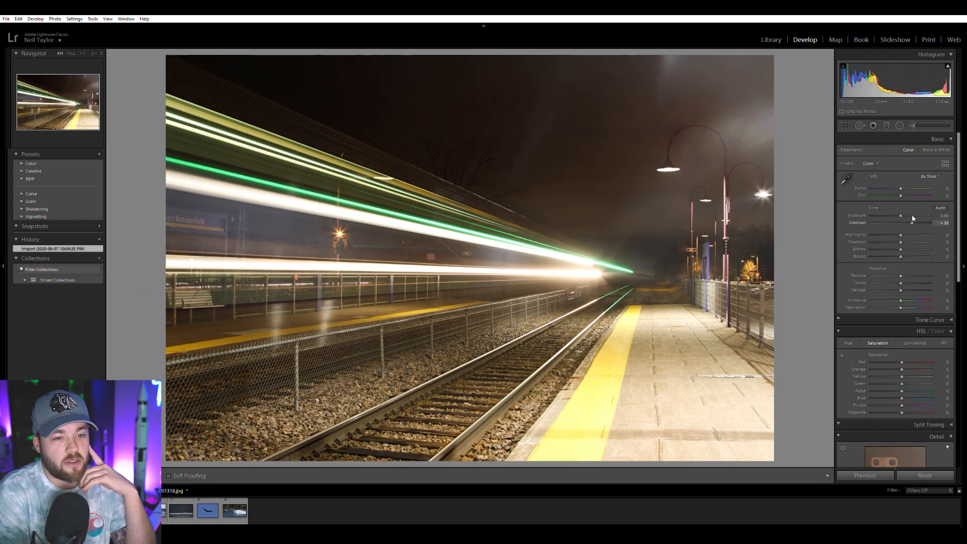
Try the Black & White treatment on the night station photo and return it to Color
click(936, 149)
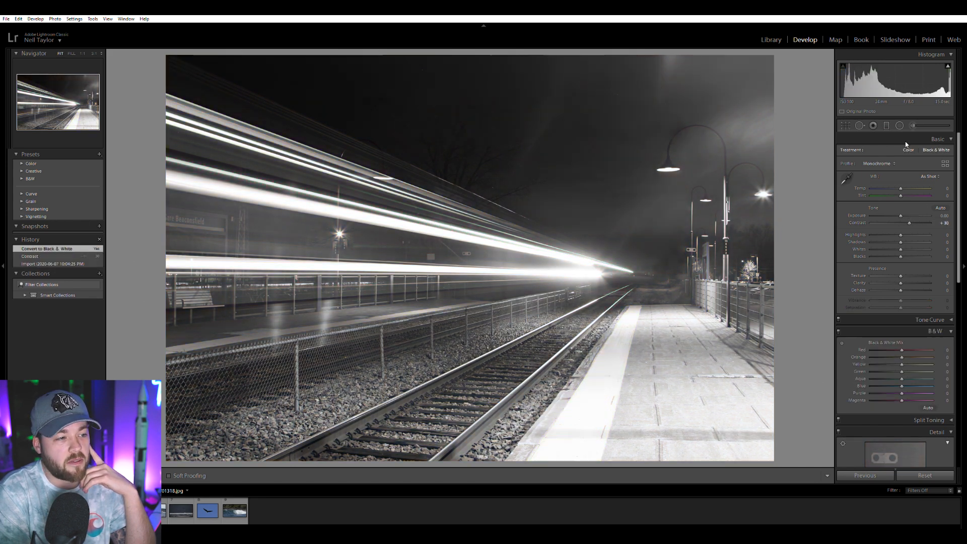
click(907, 149)
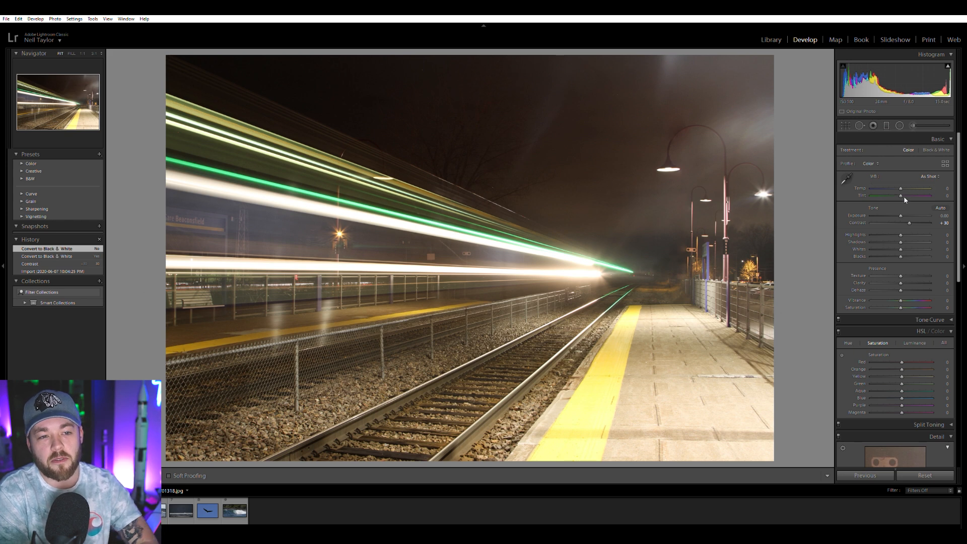
Cool the night station photo to Temp -8 and raise its Contrast to +52
drag(900, 188, 897, 188)
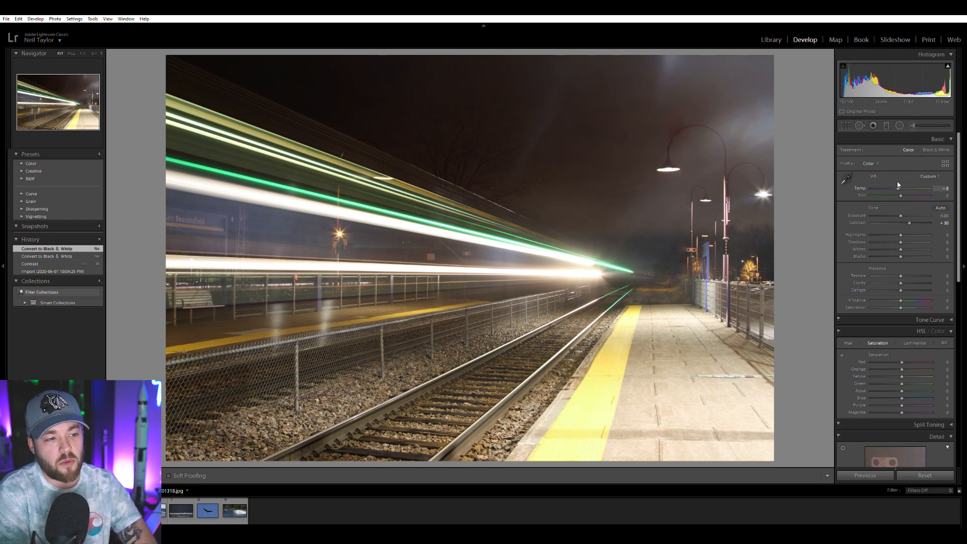
drag(908, 223, 915, 223)
Crop a thin strip of dark sky off the upper edge of the night station photo
click(844, 125)
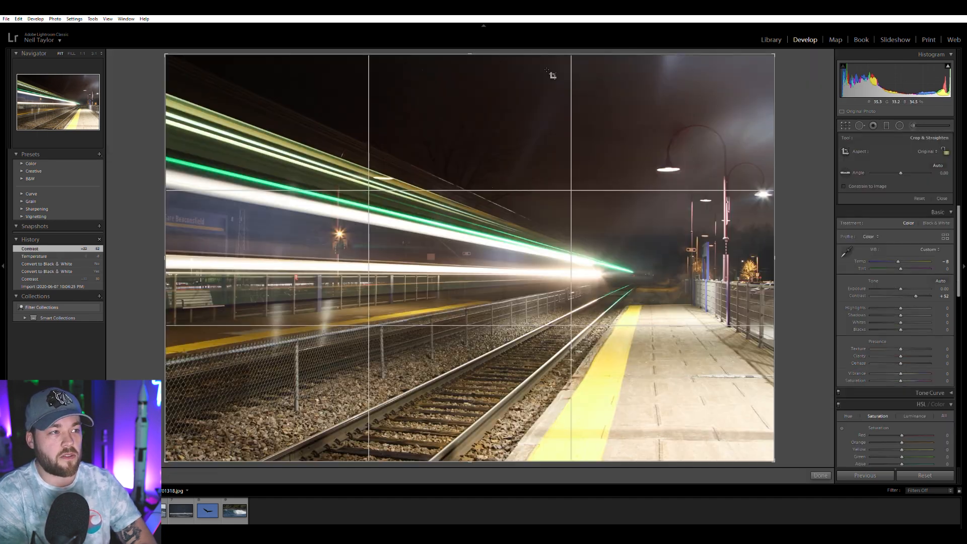
drag(497, 51, 499, 68)
key(Return)
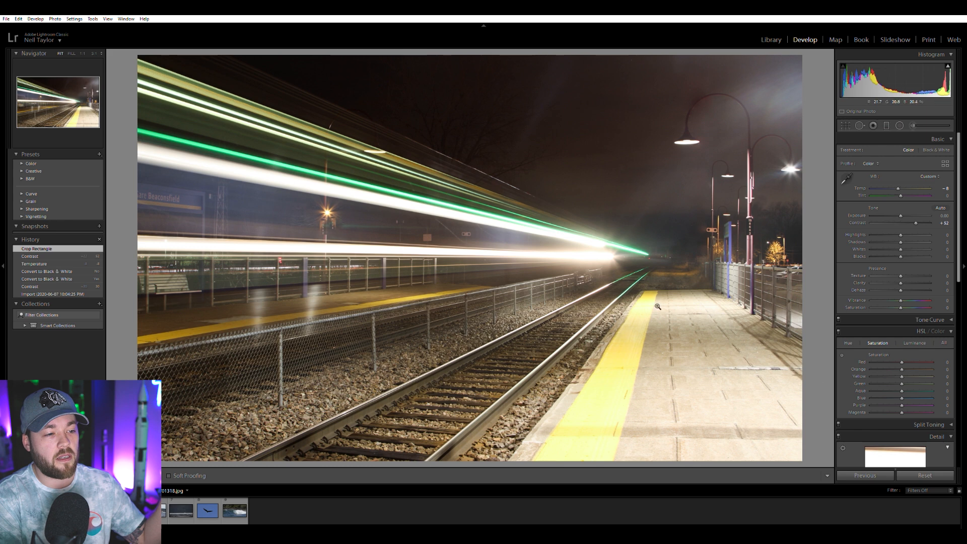
Paint Adjustment Brush strokes at -4.00 exposure along the yellow platform line, the rails, the far platform edge and the light trails
click(912, 125)
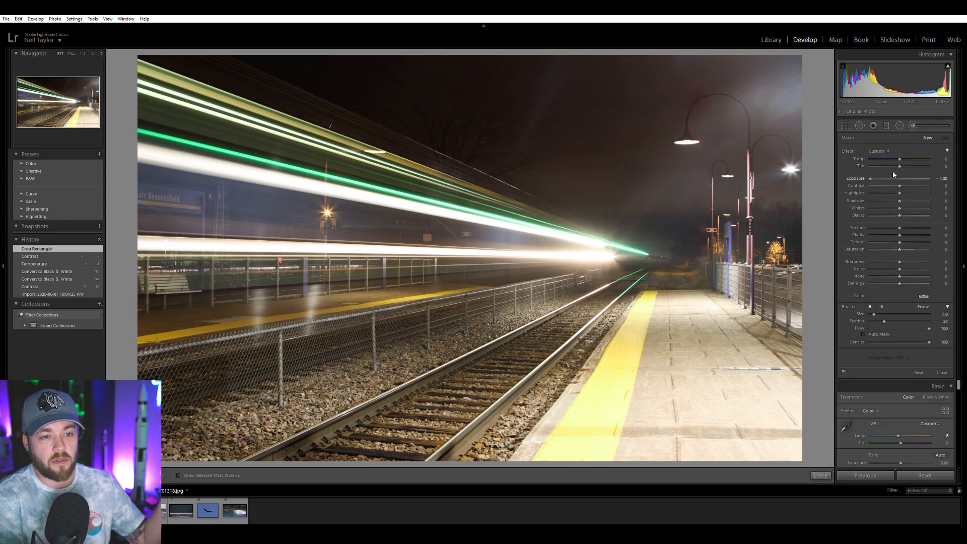
scroll(592, 453, up, 3)
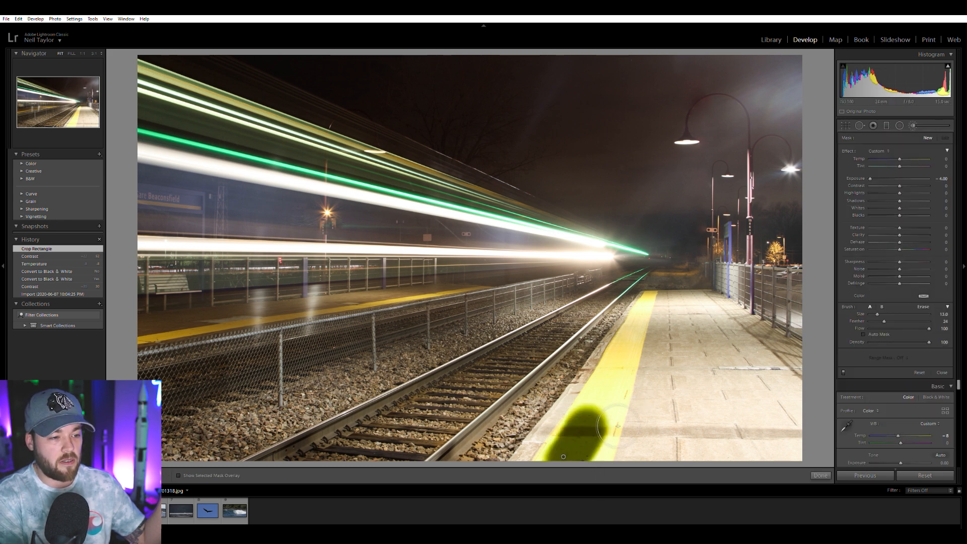
mouse_move(589, 468)
mouse_down()
mouse_move(579, 426)
mouse_move(685, 277)
mouse_up()
scroll(636, 335, down, 2)
mouse_move(453, 459)
mouse_down()
mouse_move(433, 449)
mouse_move(620, 326)
mouse_up()
mouse_move(283, 453)
mouse_down()
mouse_move(463, 391)
mouse_move(618, 308)
mouse_up()
mouse_move(156, 350)
mouse_down()
mouse_move(469, 319)
mouse_move(610, 288)
mouse_move(644, 279)
mouse_up()
mouse_move(146, 244)
mouse_down()
mouse_move(339, 262)
mouse_move(636, 267)
mouse_up()
drag(144, 158, 647, 254)
drag(181, 96, 669, 259)
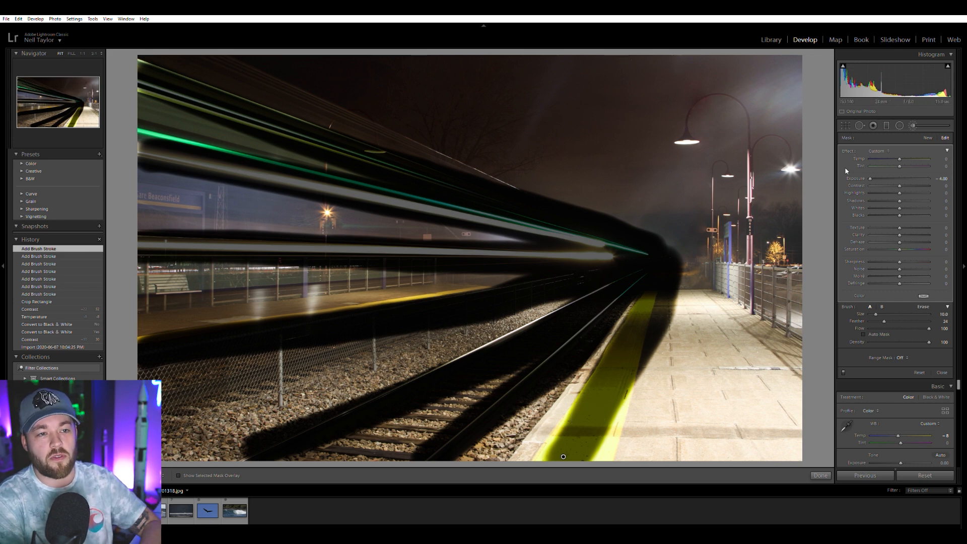
Check the composition against the thirds grid and paint two more -4.00 exposure strokes along the fence lines beside the near platform
key(r)
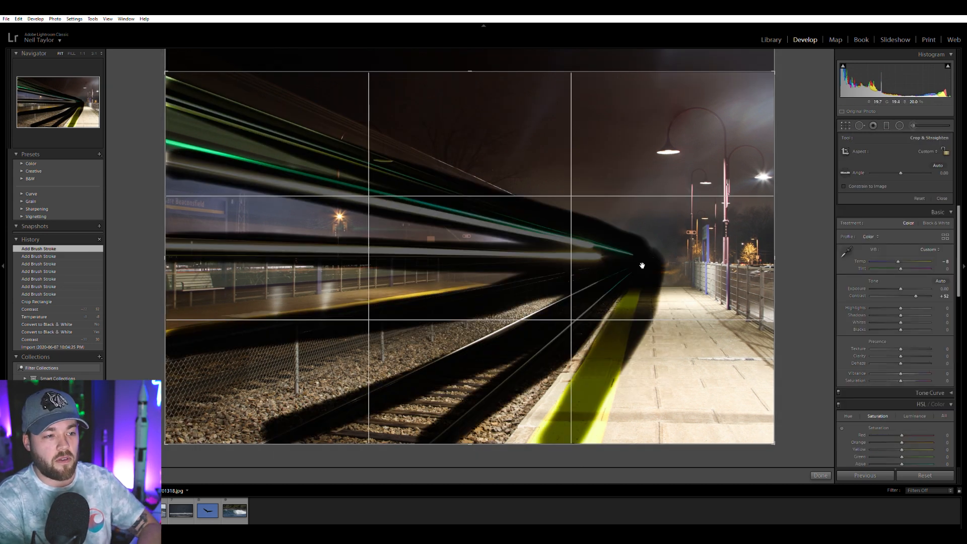
key(r)
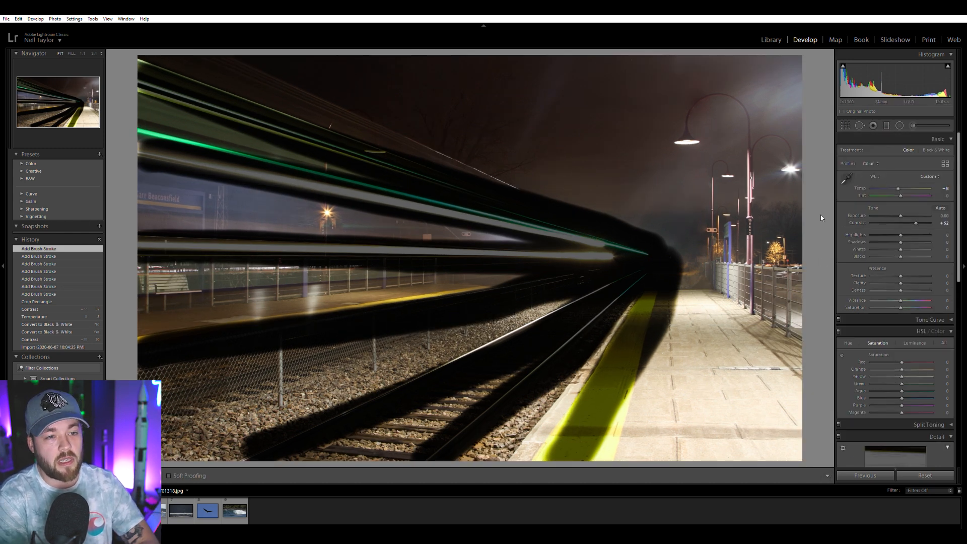
click(899, 125)
click(912, 126)
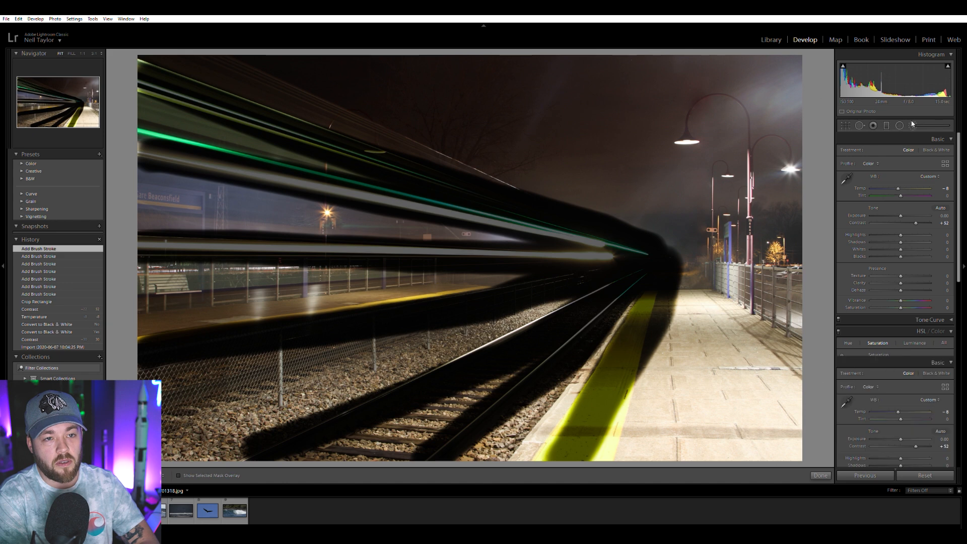
drag(818, 281, 679, 273)
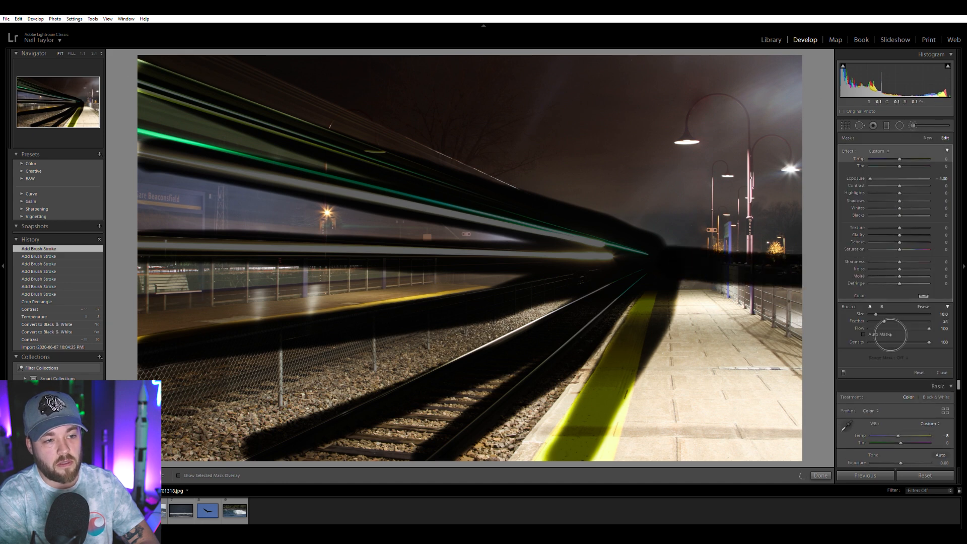
drag(826, 345, 700, 281)
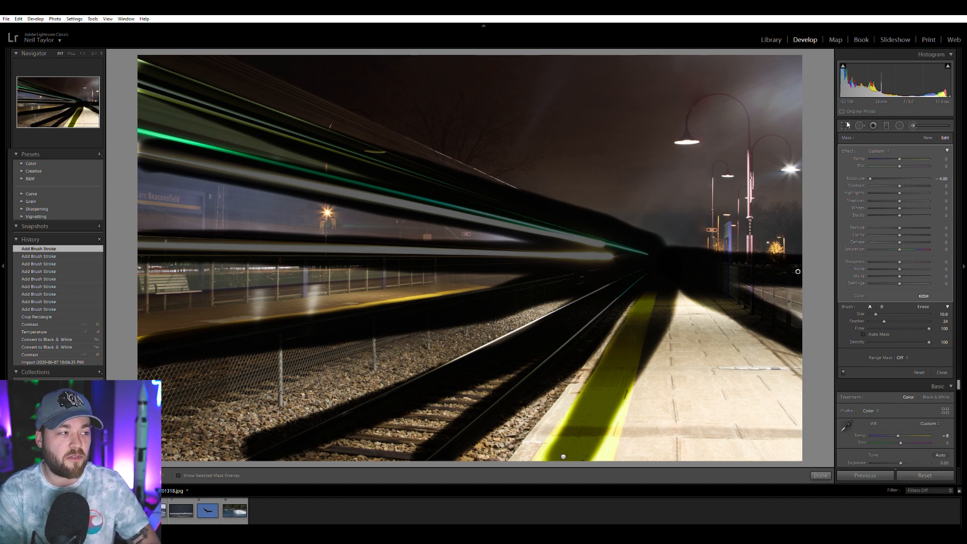
click(914, 126)
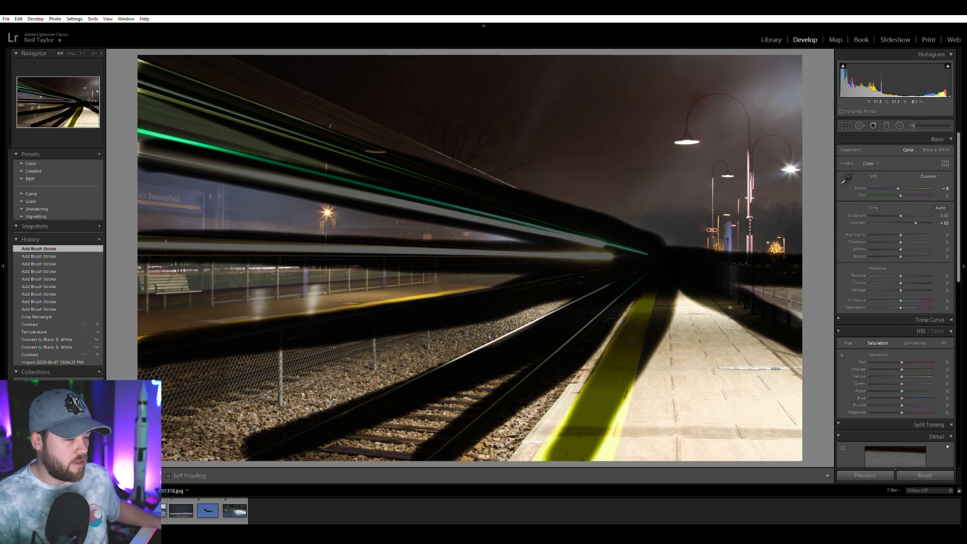
Undo all the Adjustment Brush strokes on the night station photo, back to the cropped version
key(ctrl+z)
key(ctrl+z)
key(ctrl+z)
key(ctrl+z)
key(ctrl+z)
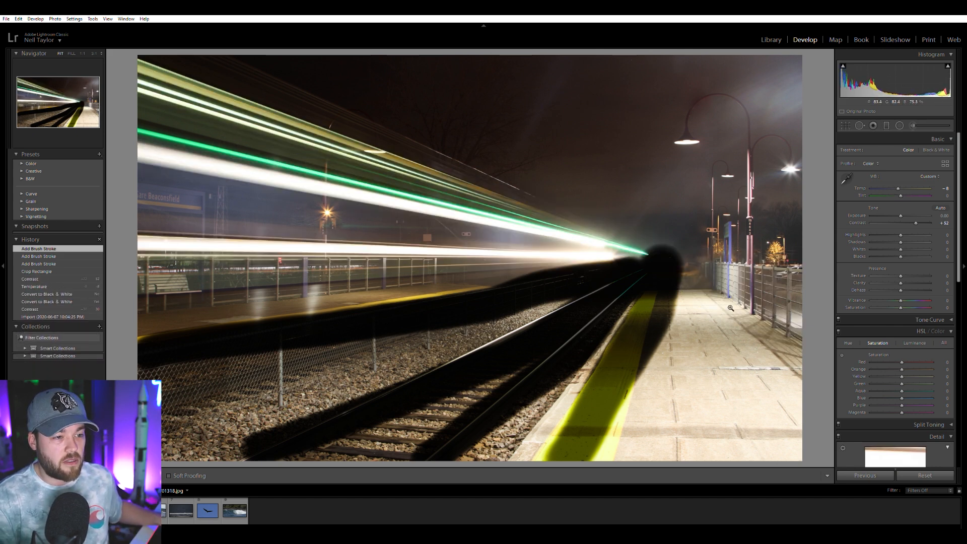
key(ctrl+z)
key(ctrl+z)
key(ctrl+z)
key(ctrl+z)
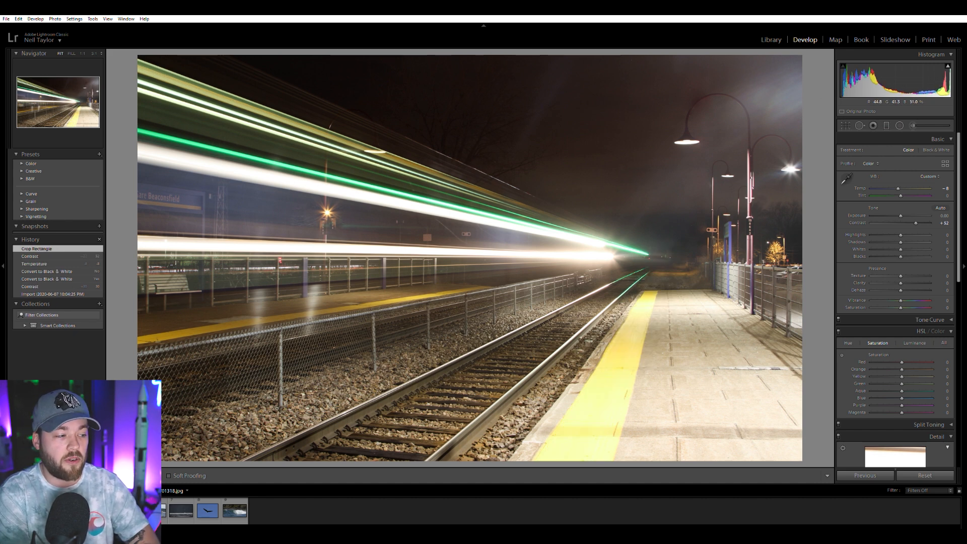
Go to the photo of the dog sitting in snow and inspect the focus on its face at 1:1
key(Right)
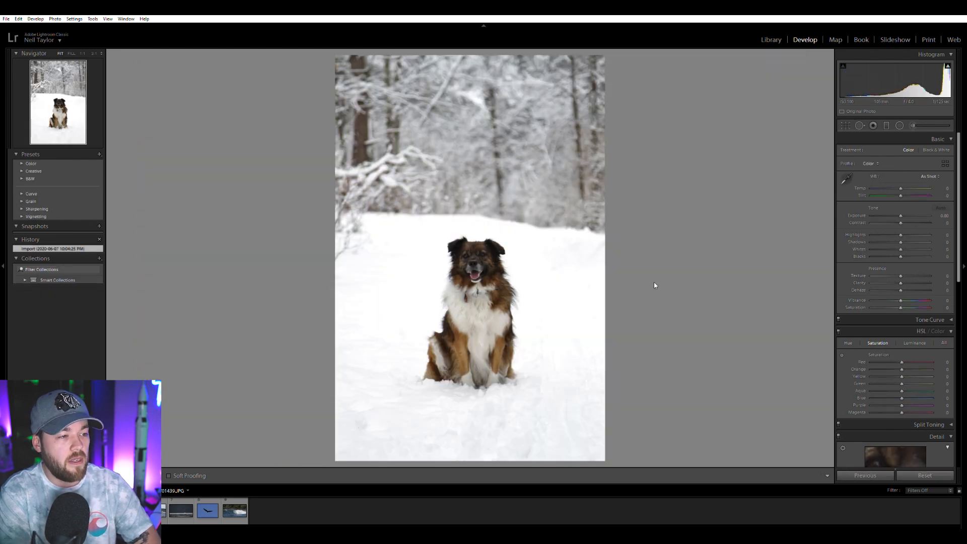
click(531, 251)
click(545, 250)
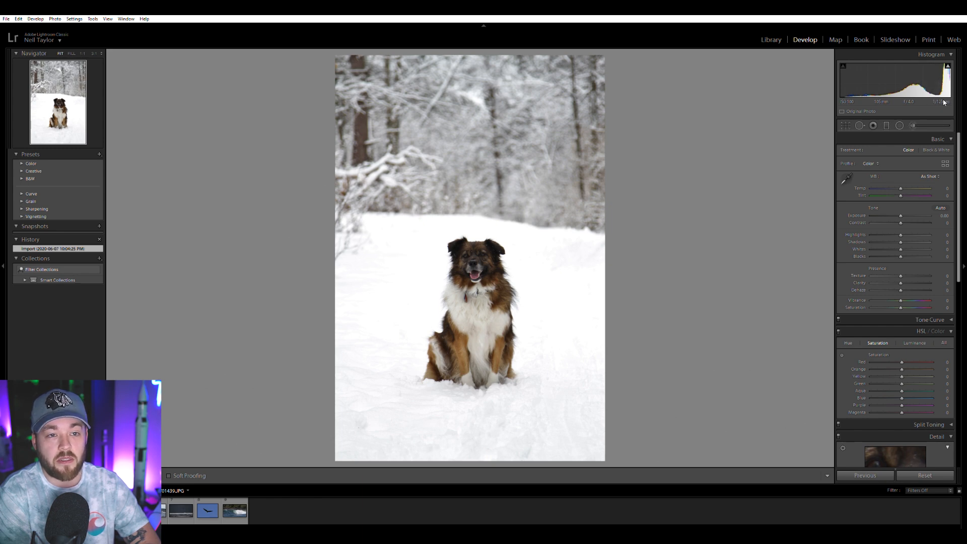
click(459, 268)
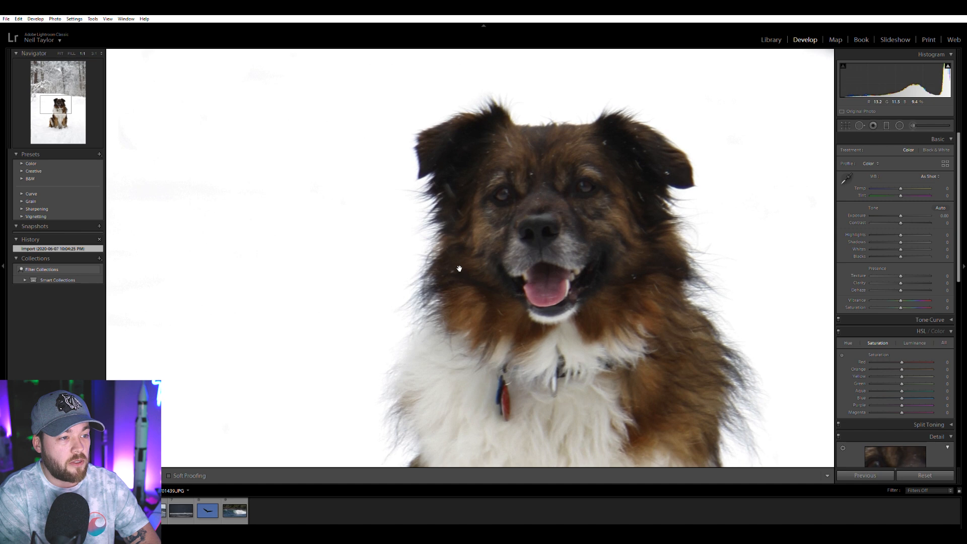
click(614, 328)
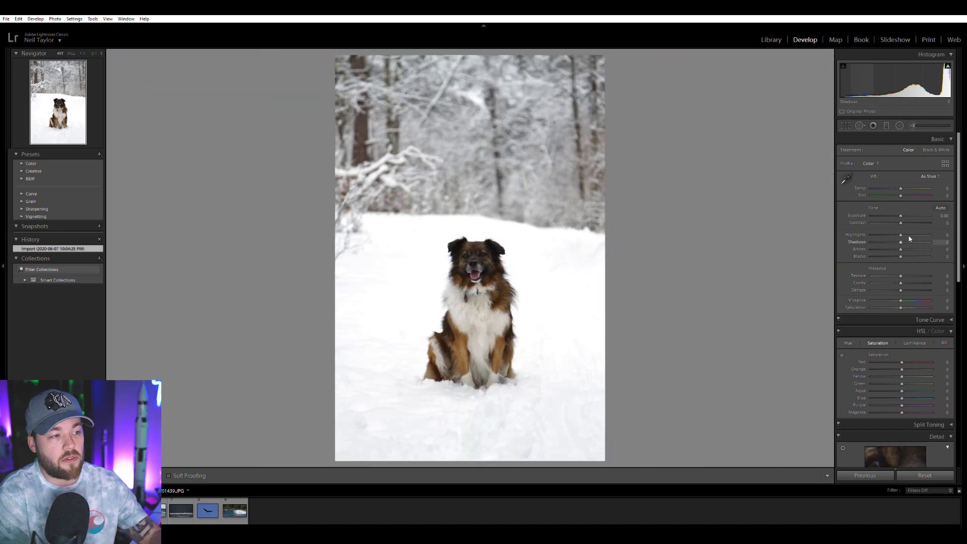
Crop a strip of empty snow off the lower edge of the dog photo, keeping the full width
click(846, 123)
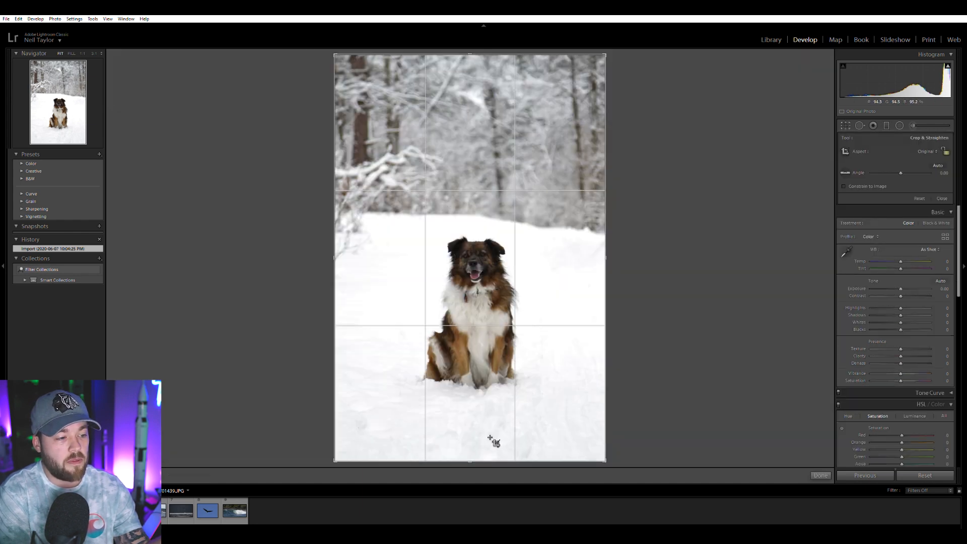
drag(480, 459, 482, 448)
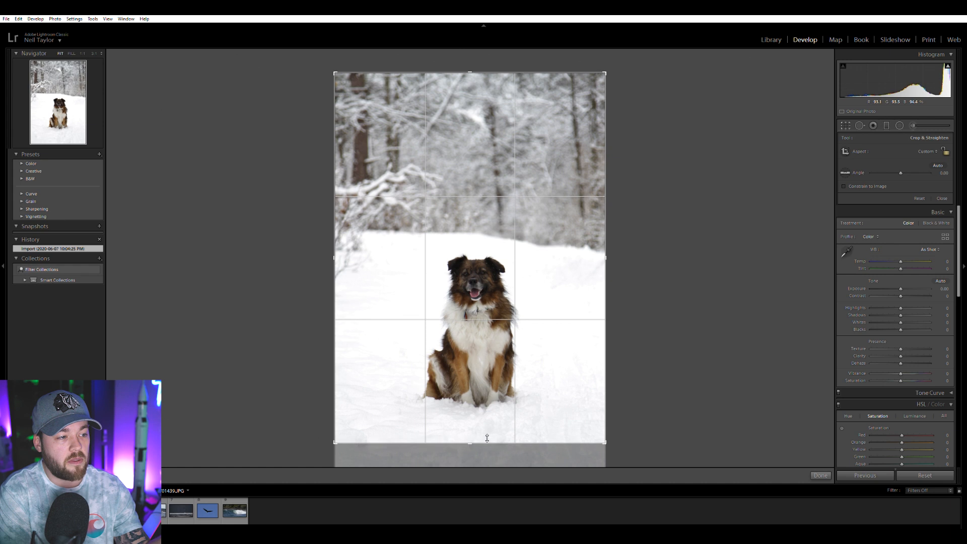
key(Return)
Set the dog photo's Contrast to +29, Shadows to +54, Highlights to -39 and Exposure to -0.10
mouse_move(901, 222)
mouse_down()
mouse_move(909, 220)
mouse_move(907, 238)
mouse_move(916, 235)
mouse_move(880, 231)
mouse_move(901, 211)
mouse_up()
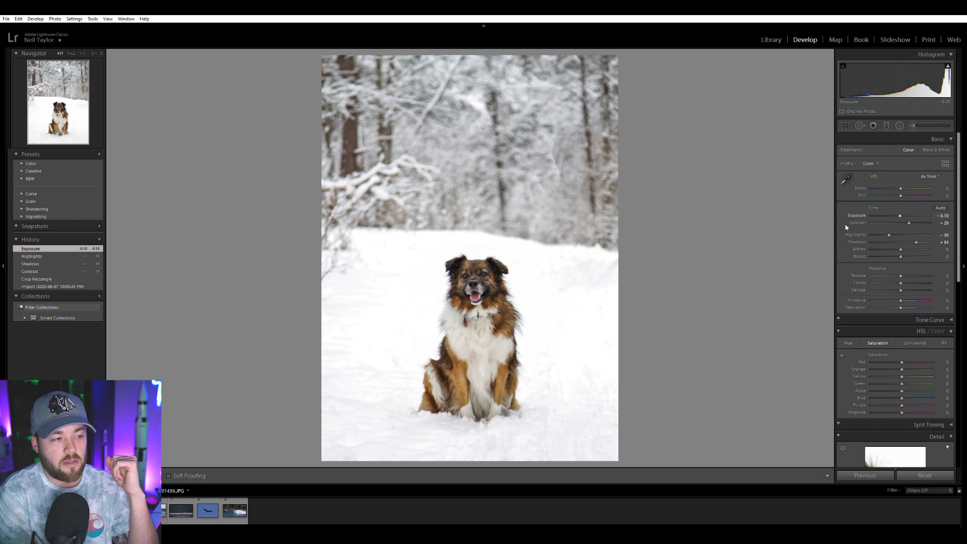
click(478, 296)
click(479, 296)
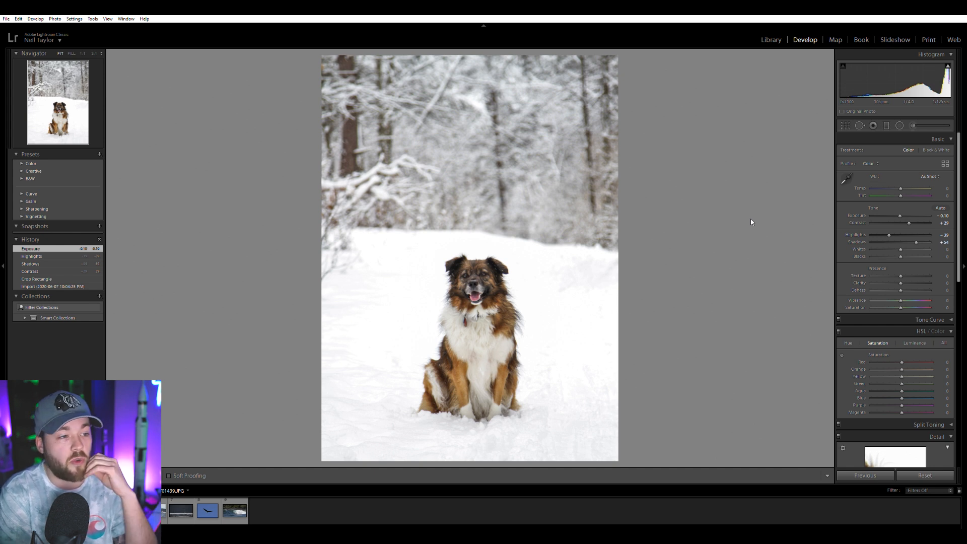
Open the golf club photo and inspect the grass, club head and ball at 1:1 for focus and color fringing
click(101, 511)
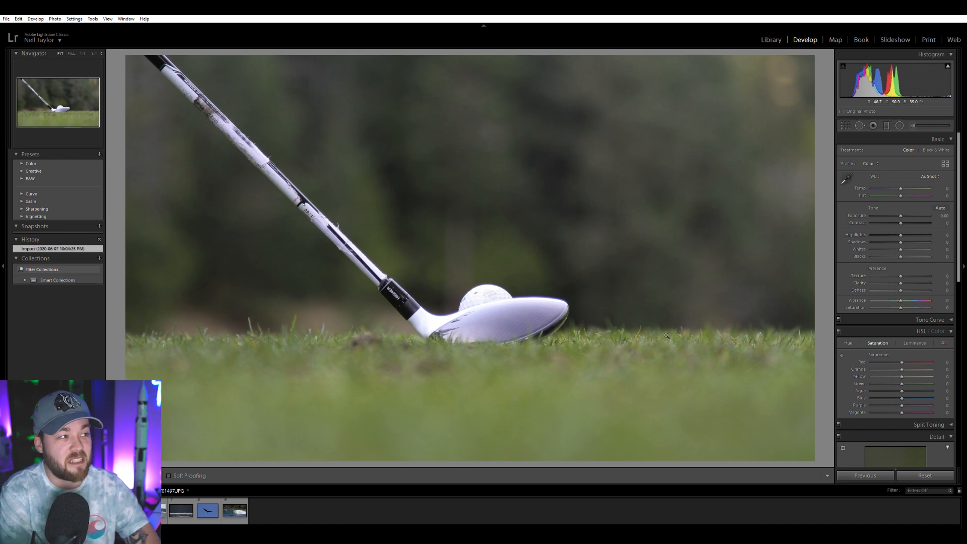
click(621, 340)
drag(690, 316, 654, 303)
drag(250, 319, 766, 323)
drag(400, 324, 196, 327)
drag(564, 306, 270, 322)
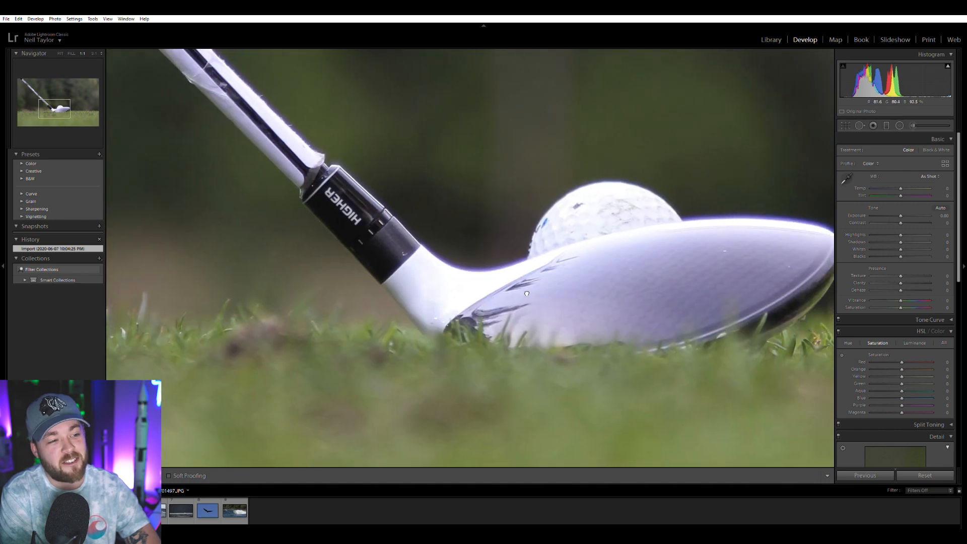
drag(530, 293, 367, 304)
drag(423, 270, 459, 298)
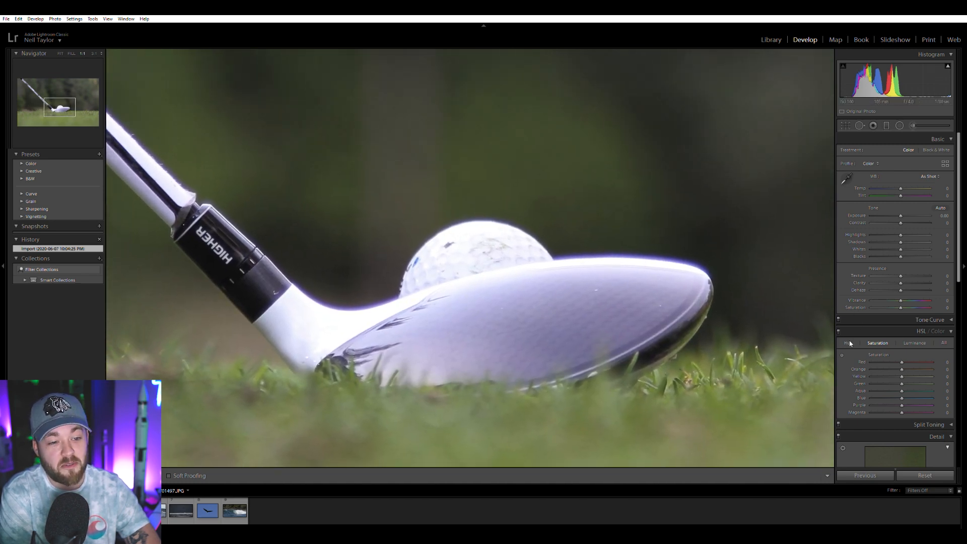
Try Remove Chromatic Aberration on the golf photo, toggling it to compare the club's edges, and leave it off
scroll(851, 348, down, 5)
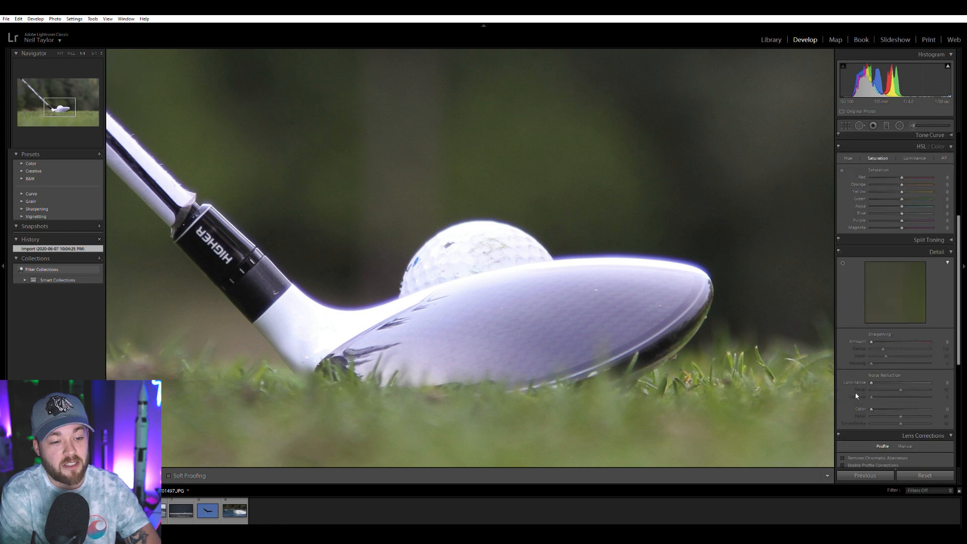
scroll(847, 353, down, 2)
click(878, 396)
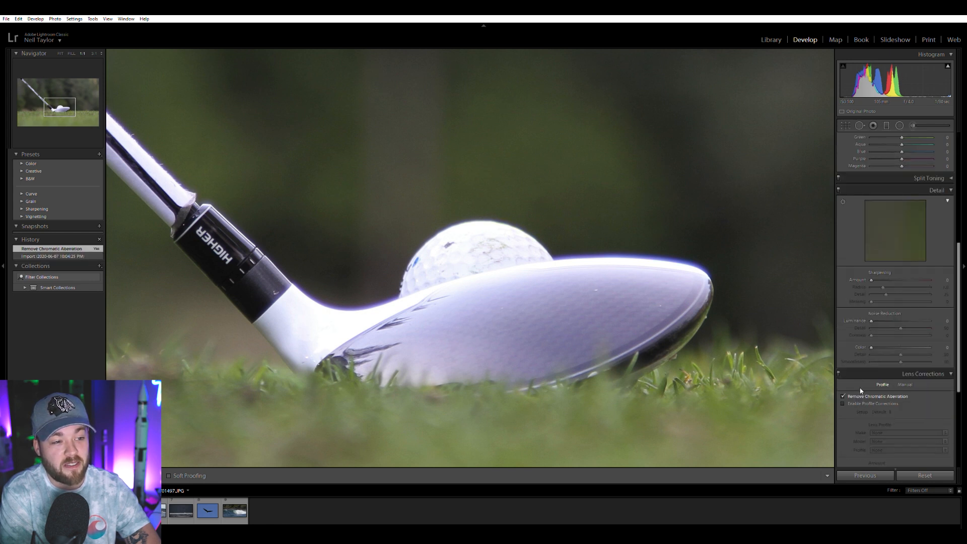
click(861, 392)
click(862, 390)
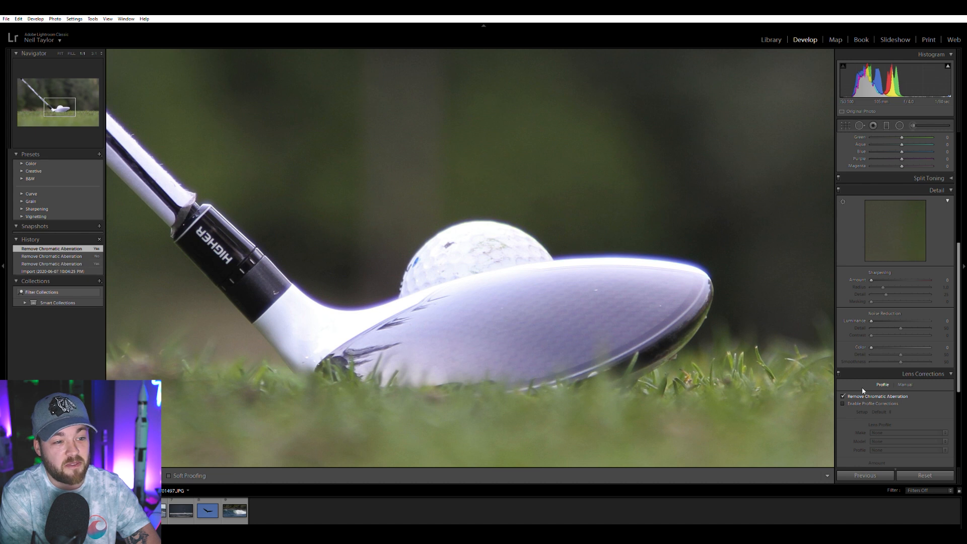
click(862, 391)
click(861, 390)
click(862, 390)
click(861, 391)
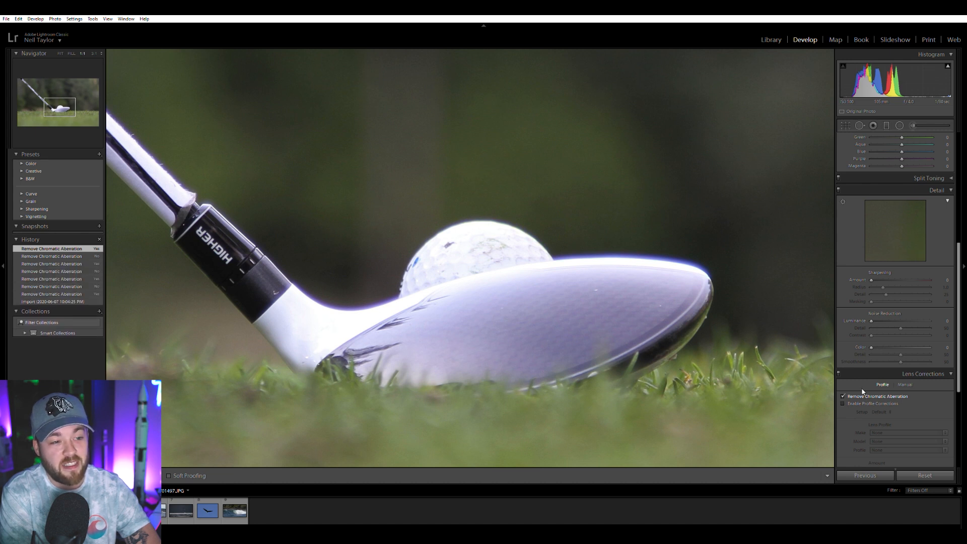
click(862, 391)
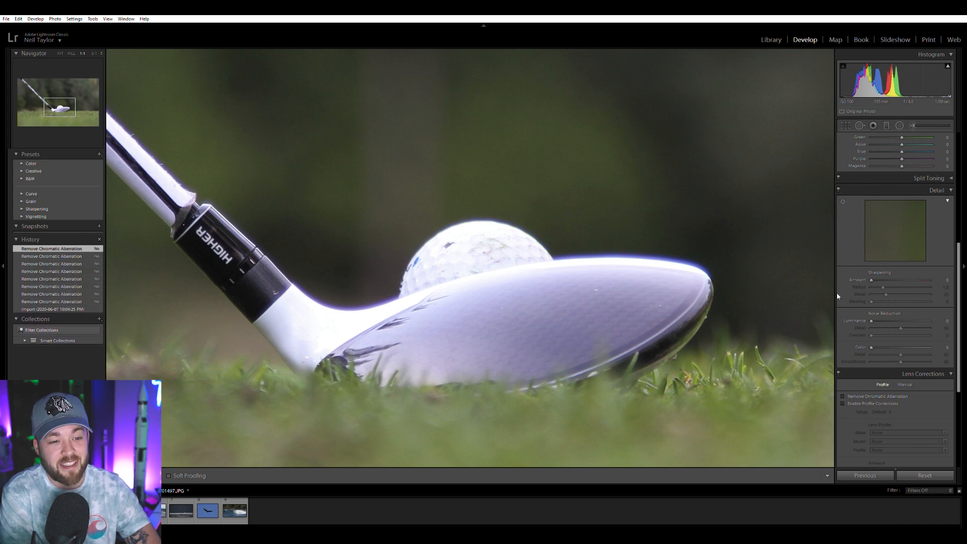
Try shifting the Blue and Aqua saturation to treat the club's fringing, and reset both to 0
scroll(837, 296, up, 5)
drag(886, 334, 866, 327)
click(871, 335)
double_click(870, 335)
double_click(872, 328)
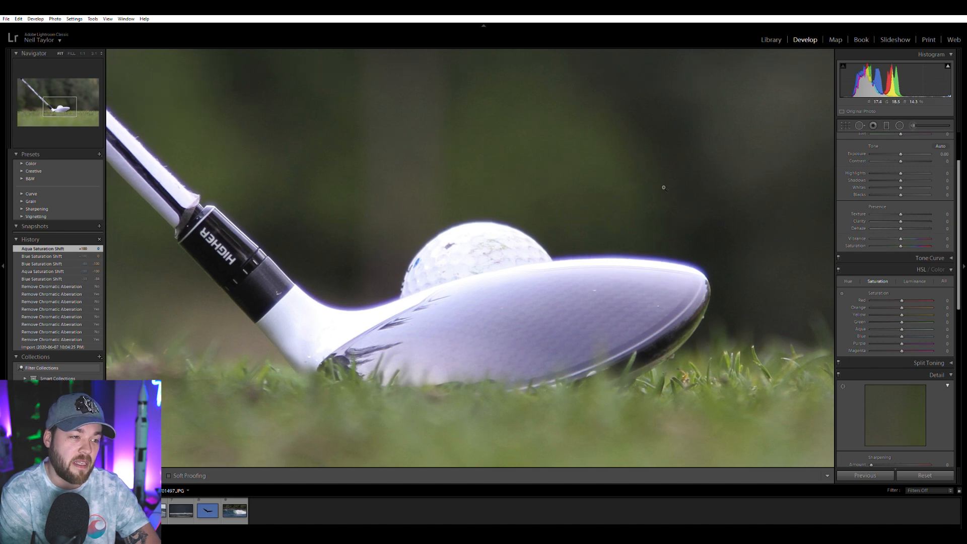
click(663, 187)
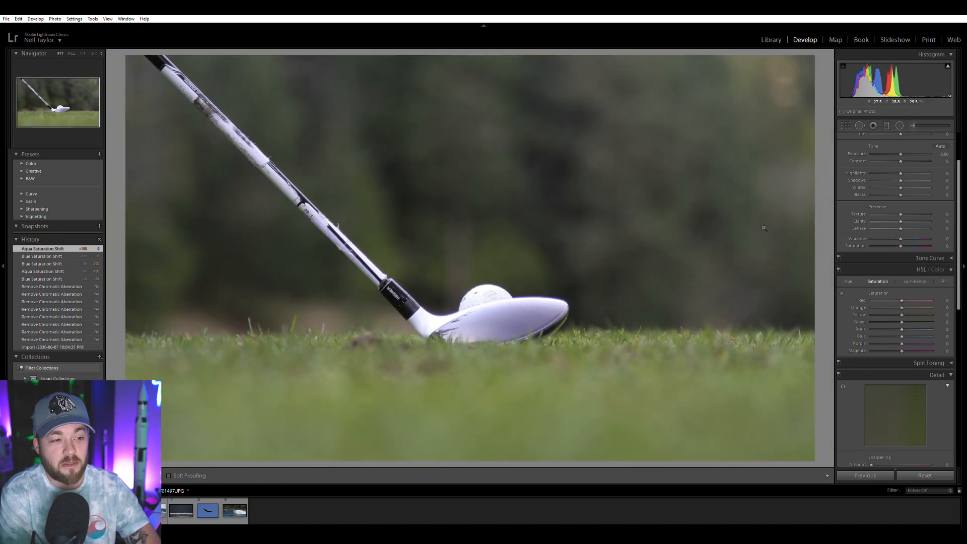
Set the golf photo's Contrast to +54, Vibrance to +14, Highlights to -55 and Exposure to +0.23
scroll(846, 254, up, 2)
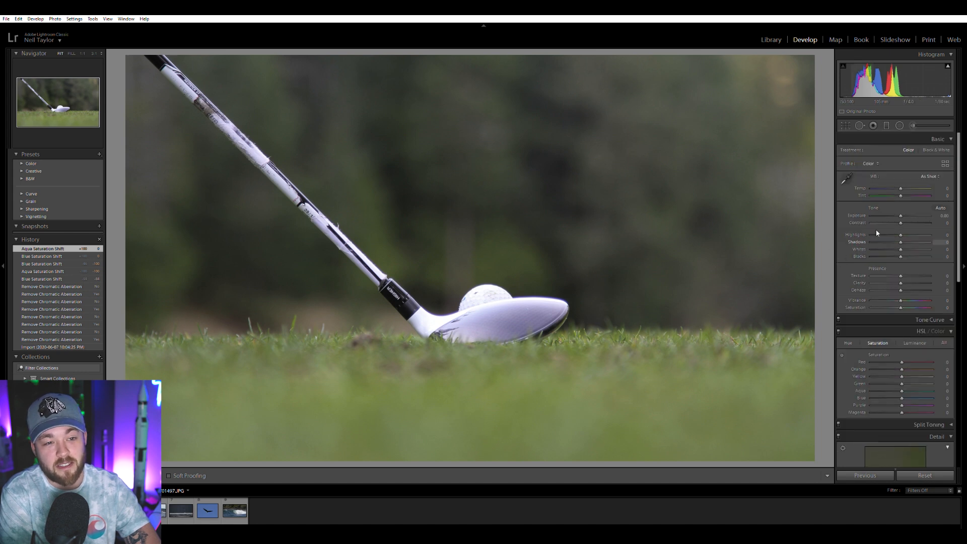
drag(900, 222, 912, 221)
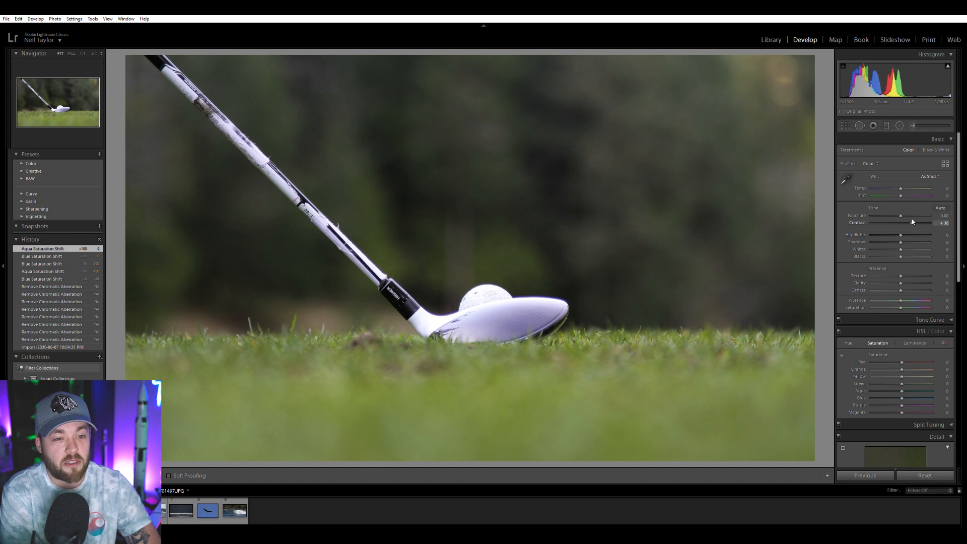
mouse_move(912, 220)
mouse_down()
mouse_move(901, 208)
mouse_move(916, 223)
mouse_up()
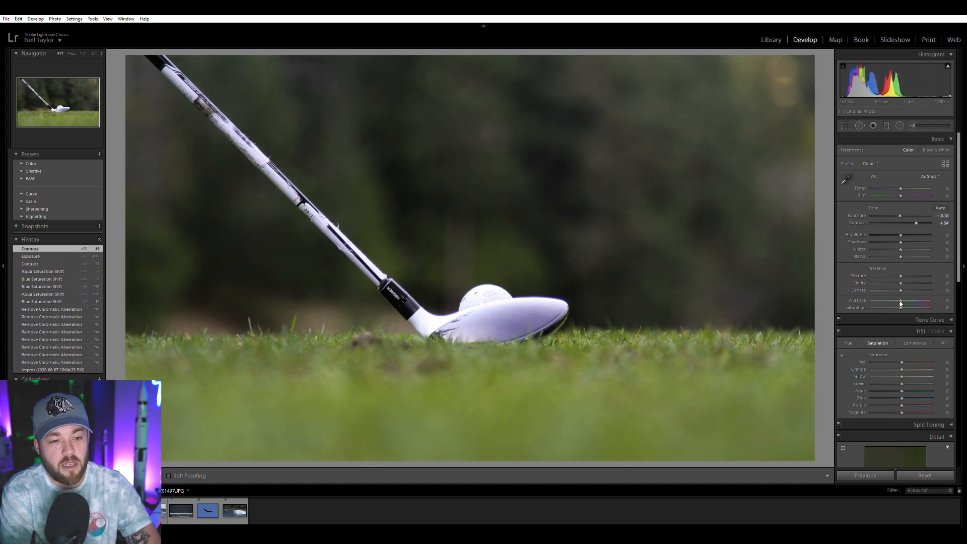
drag(907, 293, 904, 295)
mouse_move(900, 215)
mouse_down()
mouse_move(888, 233)
mouse_move(872, 232)
mouse_move(884, 235)
mouse_move(899, 211)
mouse_up()
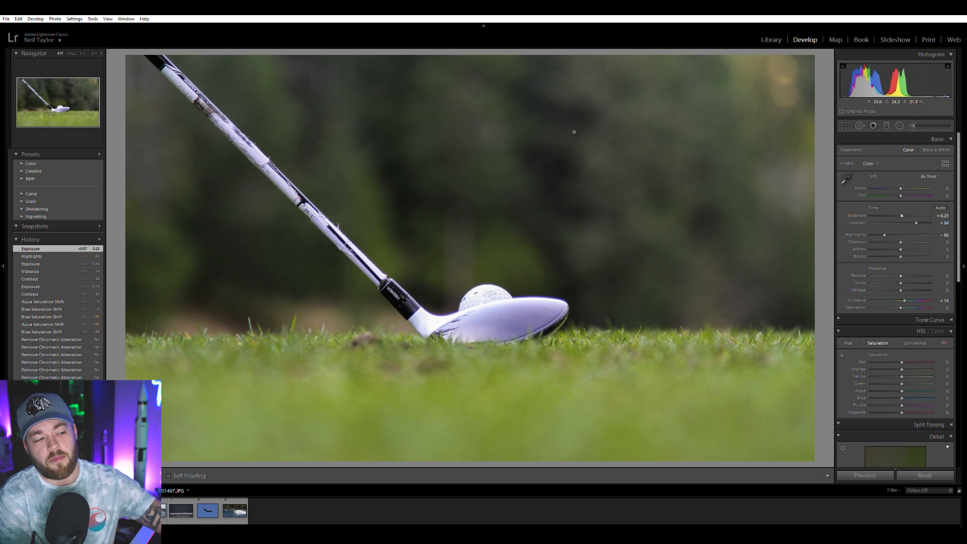
Preview the golf photo in black and white, return it to color, and check the composition against the thirds grid
key(v)
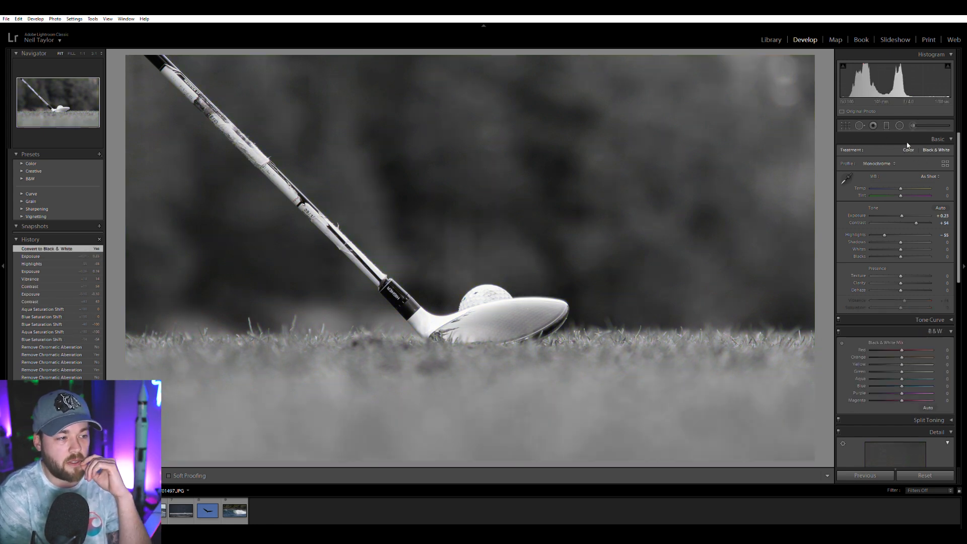
key(v)
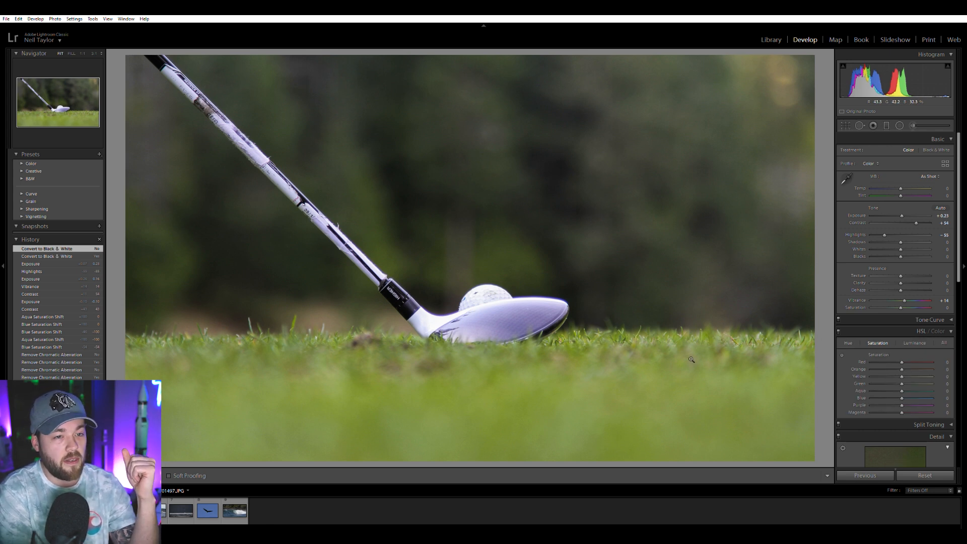
key(r)
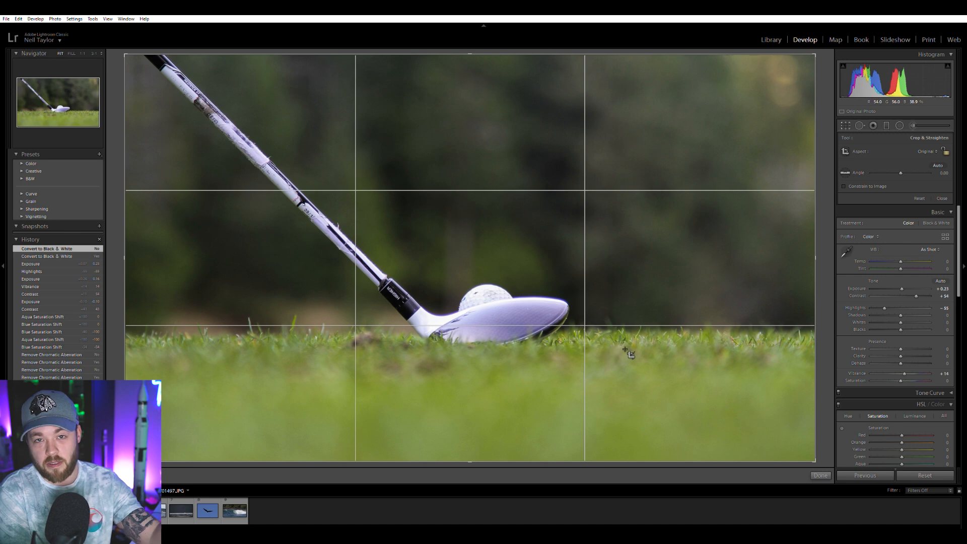
key(r)
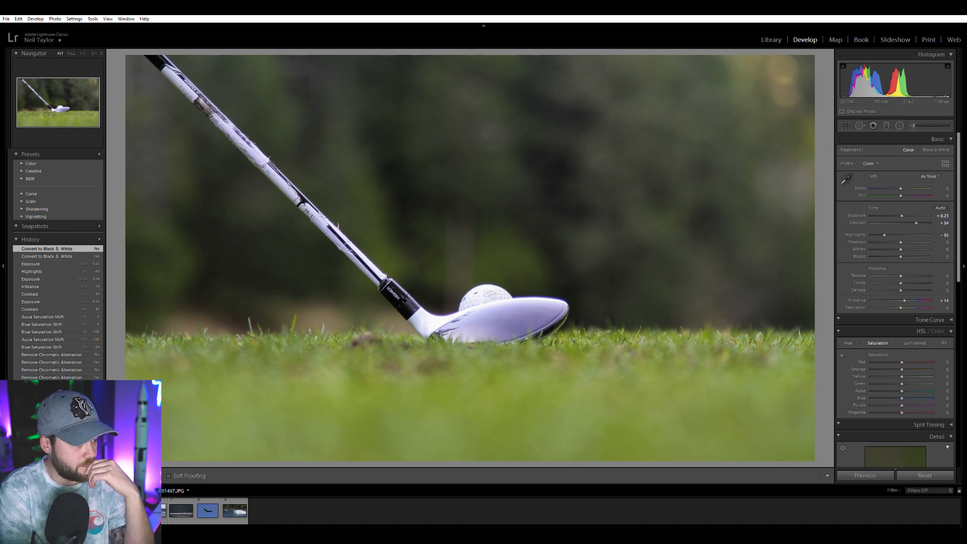
Open the ocean wave photo and inspect the focus on the splashing crest at 1:1
click(101, 510)
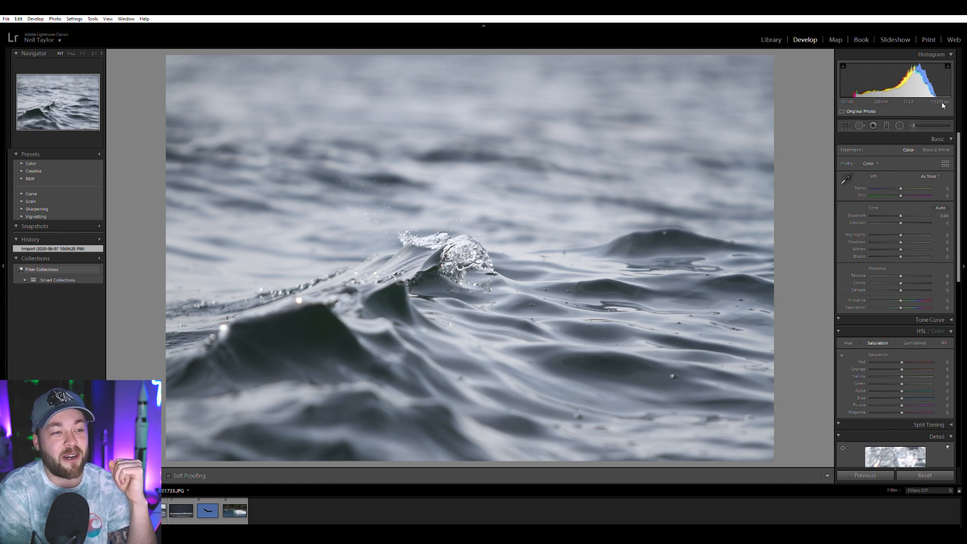
click(467, 250)
click(467, 250)
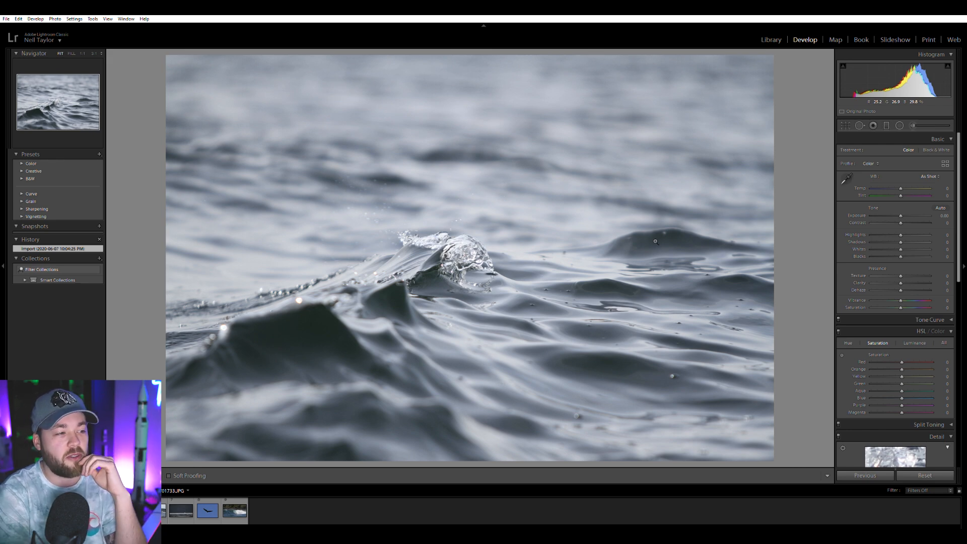
click(466, 255)
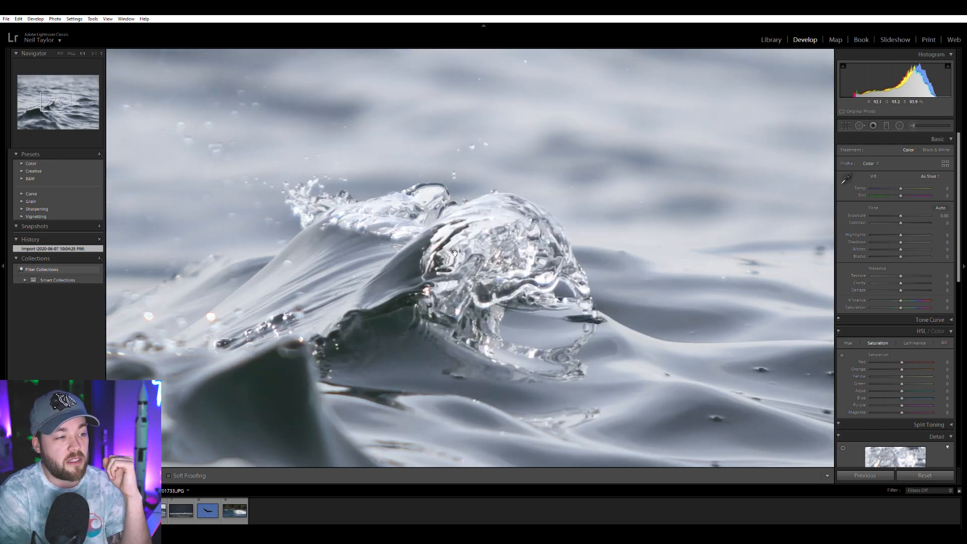
click(538, 276)
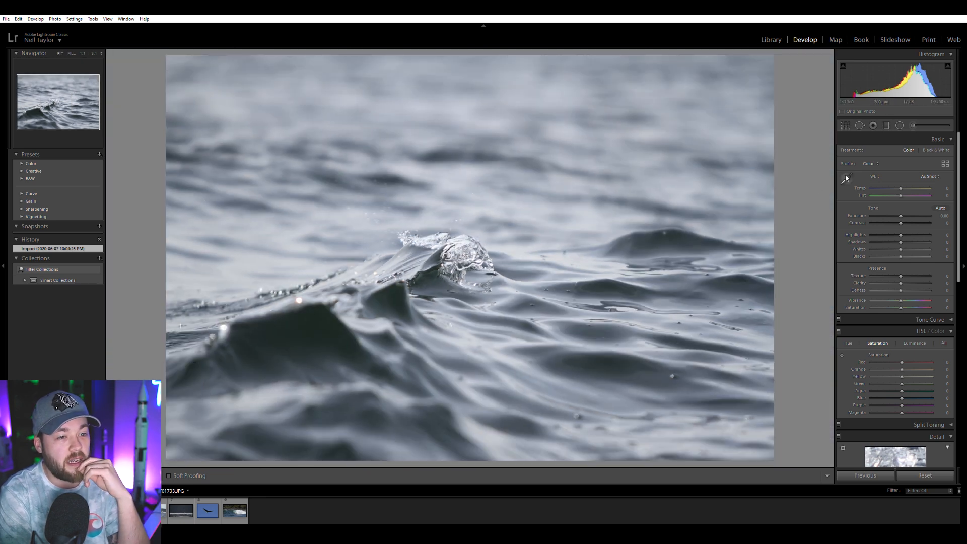
Crop the wave photo inward on all four sides, placing the splashing crest nearer the lower-left thirds intersection
click(846, 125)
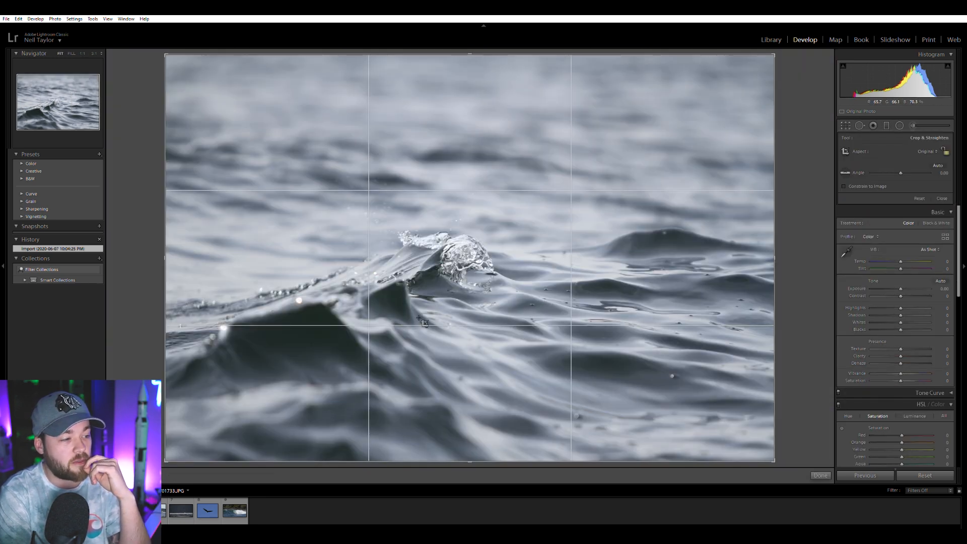
drag(462, 456, 468, 438)
drag(168, 254, 207, 248)
drag(479, 79, 474, 87)
drag(737, 230, 730, 230)
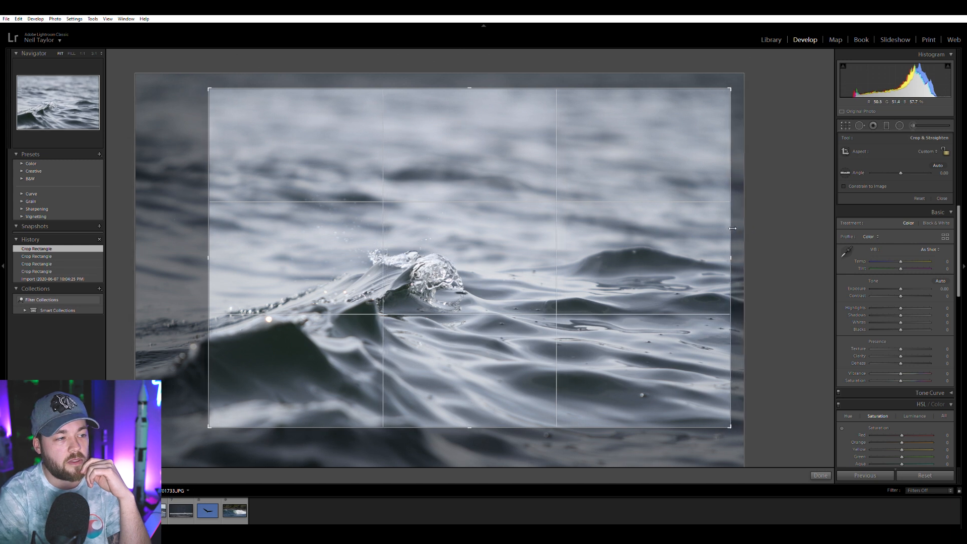
key(Return)
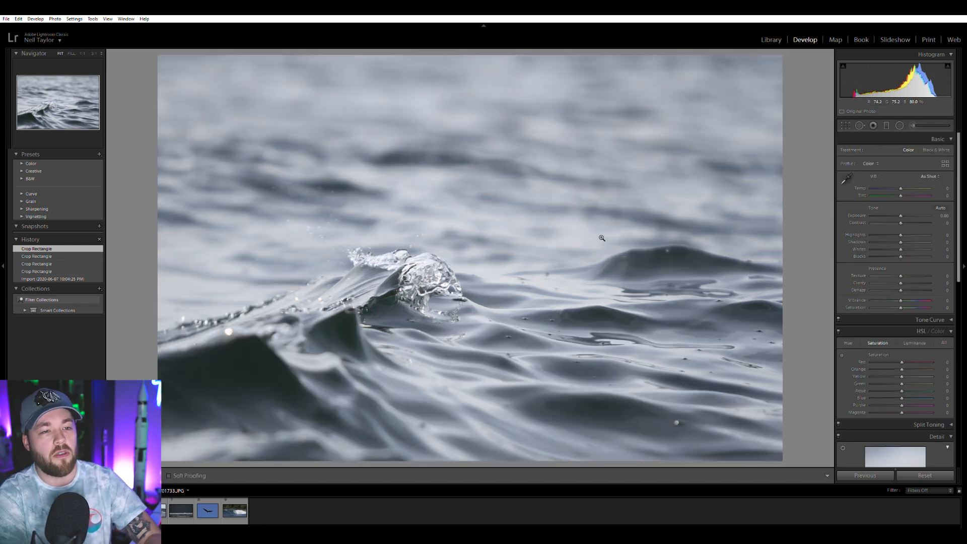
Paint a demonstration brush stroke at -4.00 exposure along the wave ridge across the frame and undo it
click(899, 126)
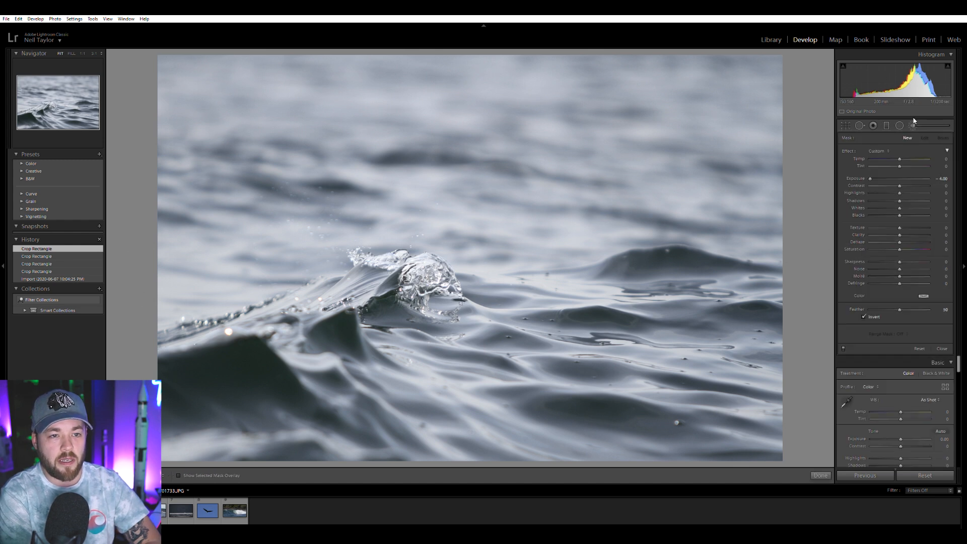
click(913, 125)
key(bracketright)
mouse_move(160, 355)
mouse_down()
mouse_move(371, 308)
mouse_move(404, 269)
mouse_move(390, 259)
mouse_move(409, 251)
mouse_move(523, 273)
mouse_move(606, 268)
mouse_move(641, 253)
mouse_move(810, 272)
mouse_up()
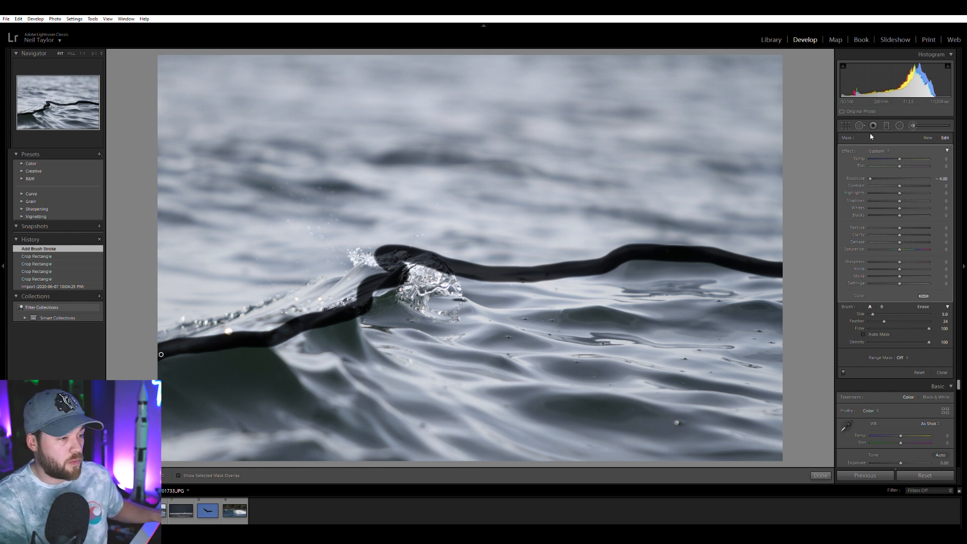
key(ctrl+z)
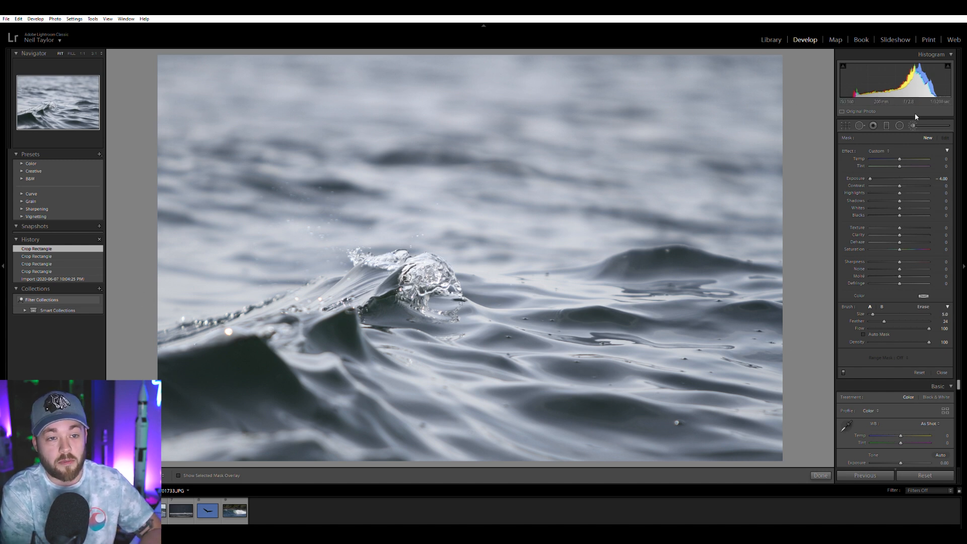
click(912, 125)
Set the wave photo's Contrast to +28 and Vibrance to +60
drag(901, 223, 909, 223)
drag(912, 301, 918, 297)
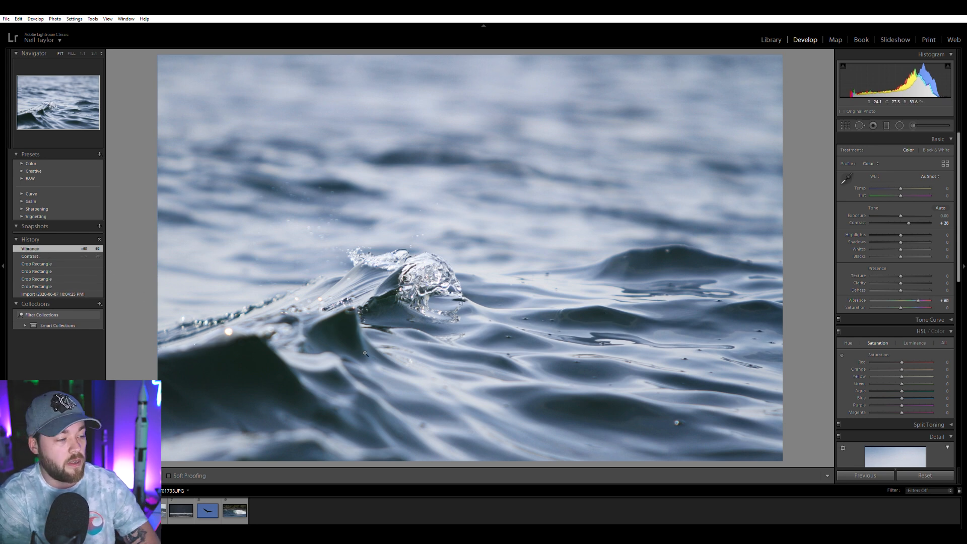
Crop the left side of the blue-and-white motorboat photo inward and inspect the boat's focus at 1:1
click(154, 511)
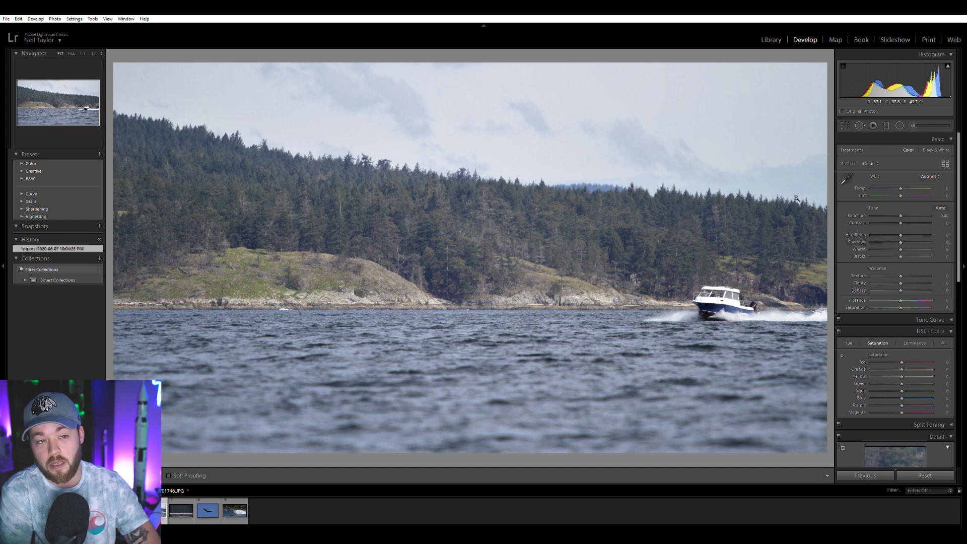
click(846, 125)
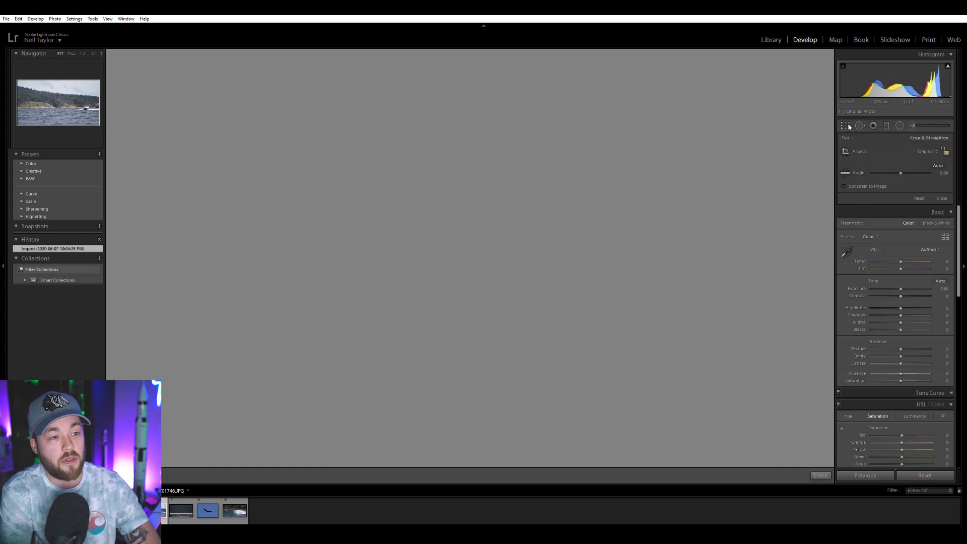
drag(113, 257, 148, 258)
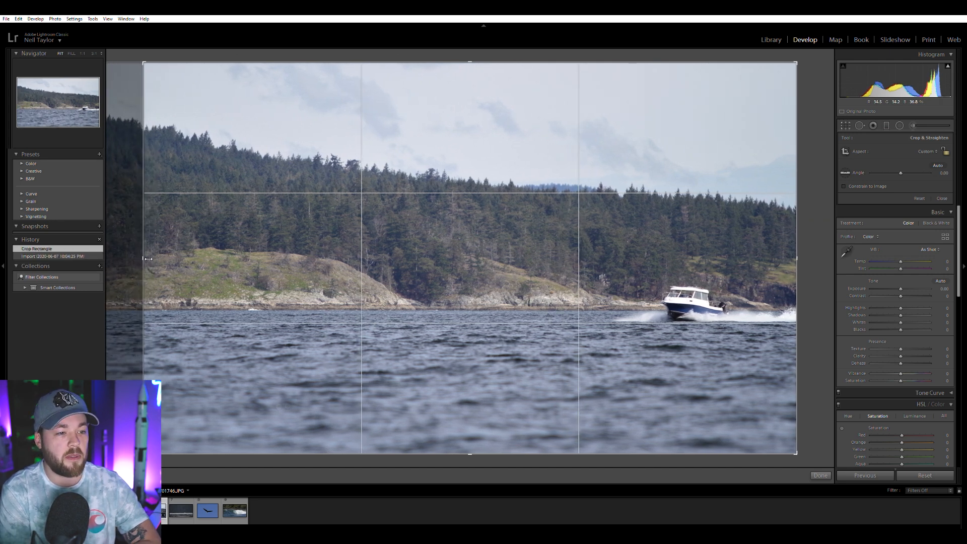
key(Return)
click(731, 265)
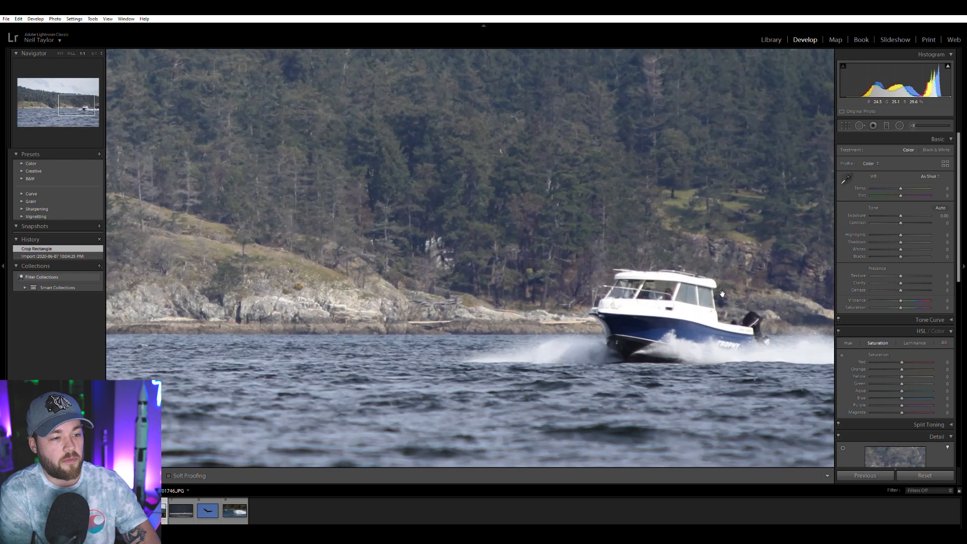
click(619, 451)
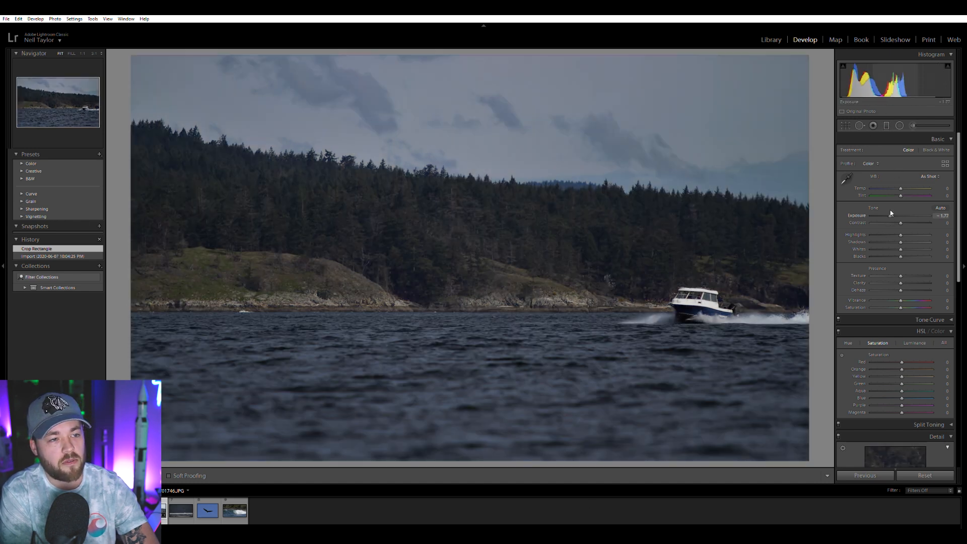
Set the motorboat photo's Exposure to -0.10, Contrast to +23, Temp to +7 and Vibrance to +61
click(890, 215)
click(888, 229)
double_click(888, 230)
drag(901, 222, 901, 179)
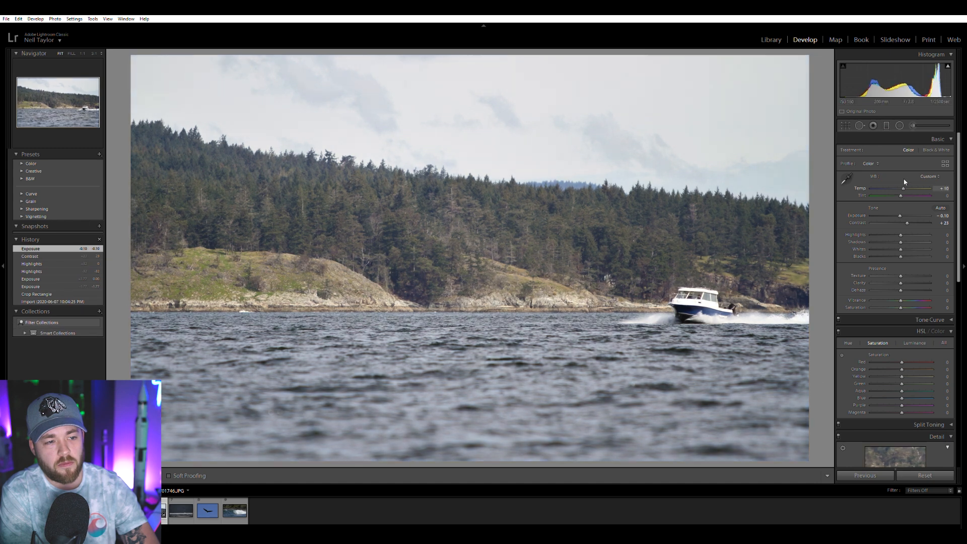
drag(900, 300, 914, 297)
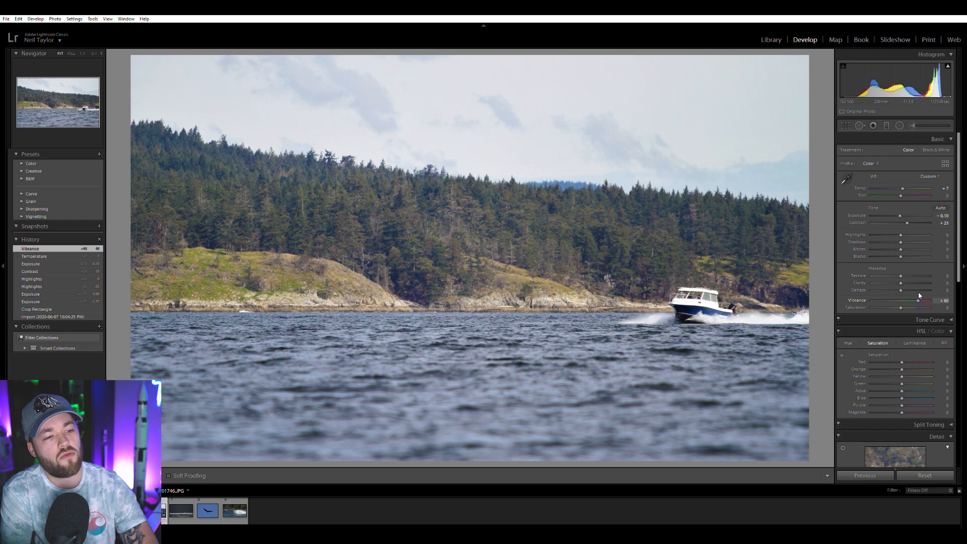
drag(918, 296, 919, 296)
Inspect the motorboat at 1:1 and warm the photo's Temp to +8
click(738, 297)
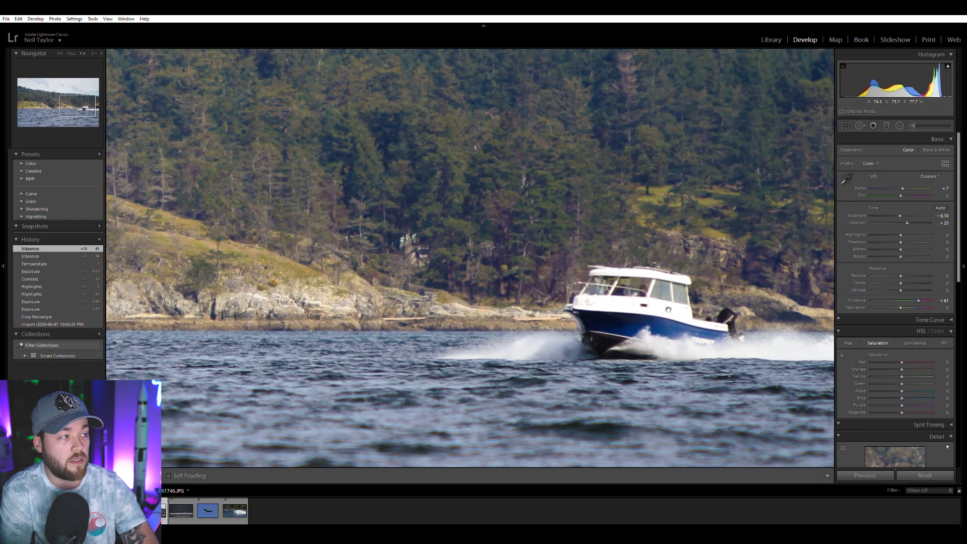
click(639, 306)
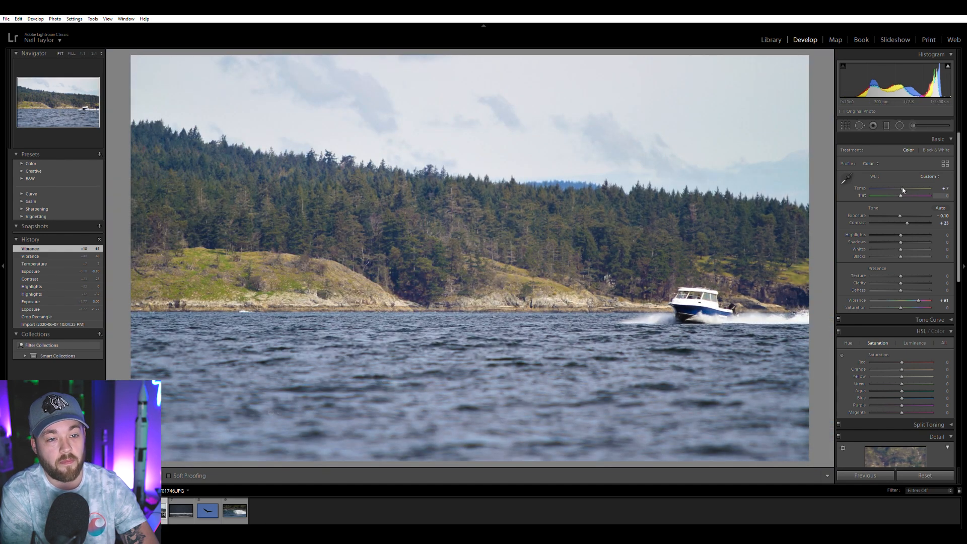
drag(904, 188, 905, 185)
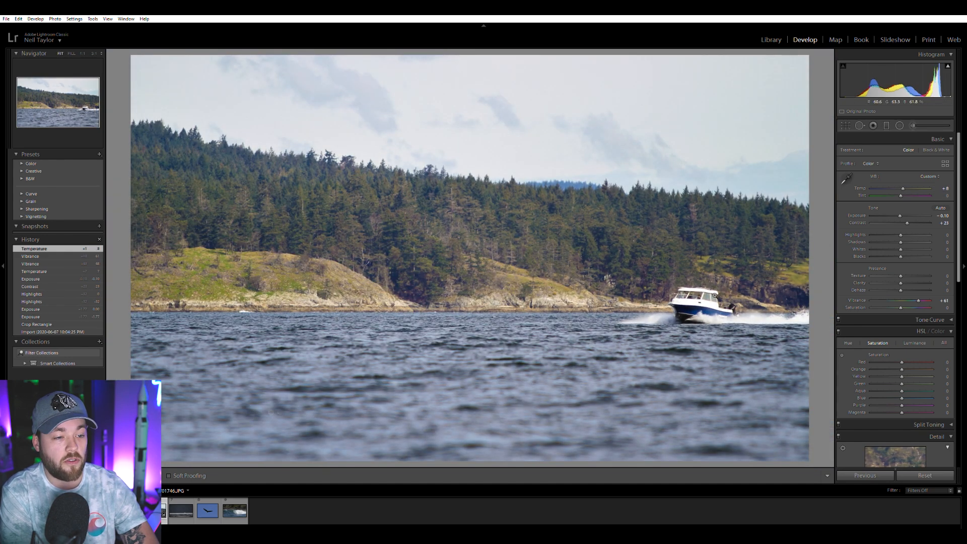
Readjust the left edge of the motorboat photo's crop
click(845, 125)
drag(108, 244, 145, 252)
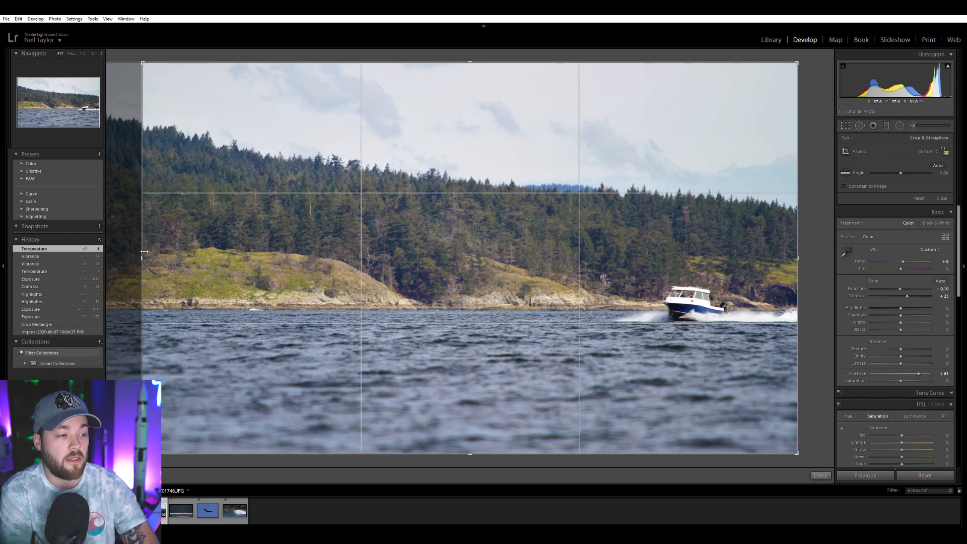
key(Return)
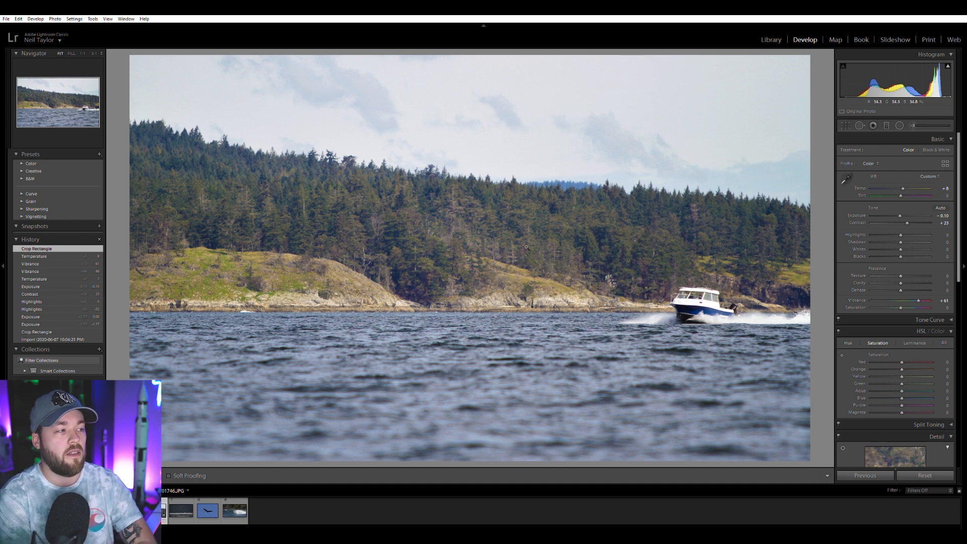
Crop tightly around the motorboat, keeping it in the left part of the frame with its wake trailing behind
key(r)
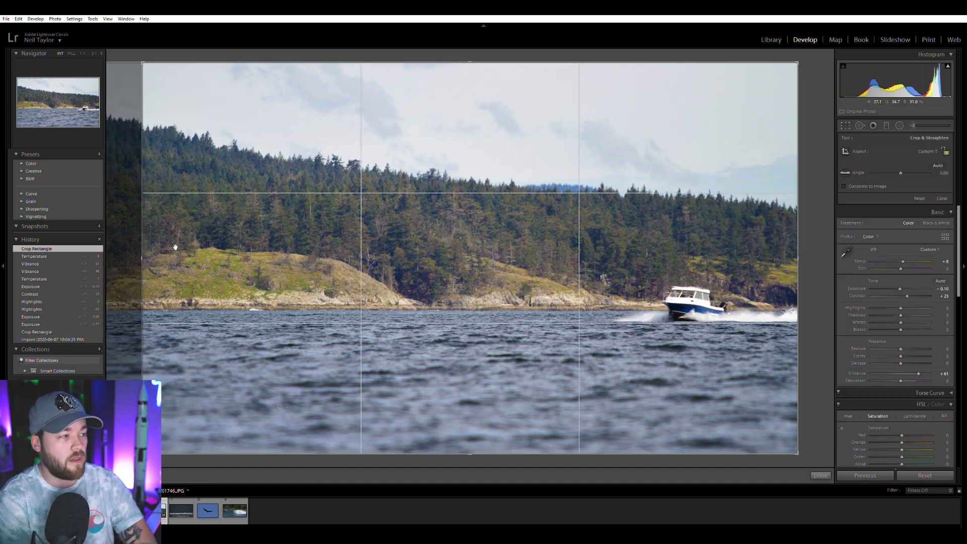
drag(142, 252, 407, 251)
drag(473, 56, 474, 147)
drag(478, 367, 404, 256)
key(Return)
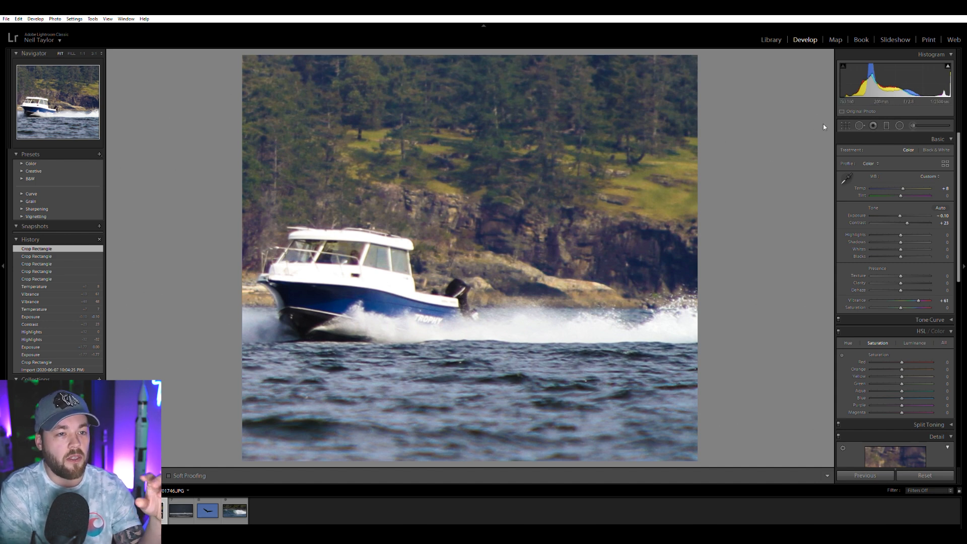
Reframe the tight crop so the motorboat sits in the lower-right part with open water ahead of its bow
click(845, 125)
drag(435, 268, 530, 268)
drag(470, 195, 471, 207)
drag(477, 245, 478, 253)
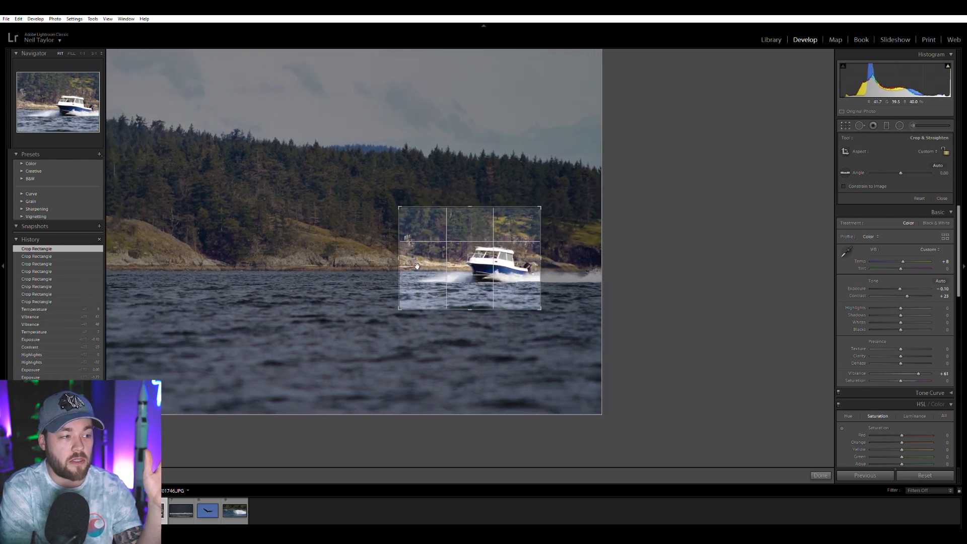
drag(399, 258, 387, 257)
key(Return)
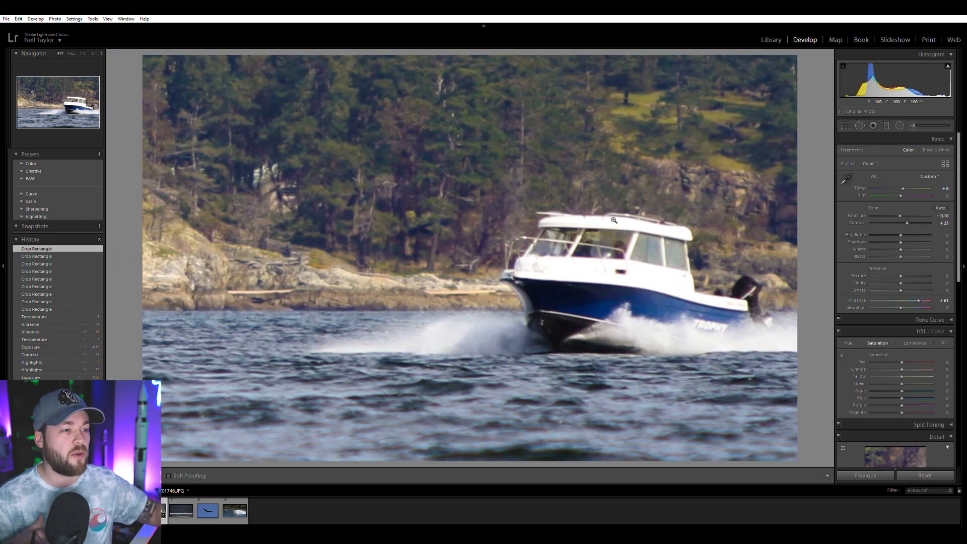
Widen the crop to include sky, forest and foreground water, placing the motorboat near the right vertical thirds line
key(r)
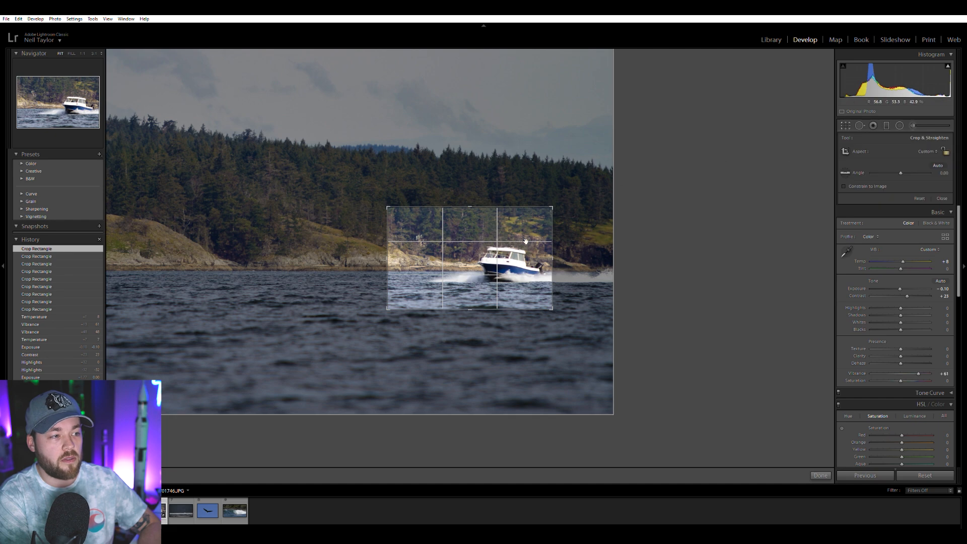
drag(388, 208, 281, 123)
drag(659, 392, 690, 446)
drag(469, 71, 474, 103)
drag(498, 305, 500, 320)
key(Return)
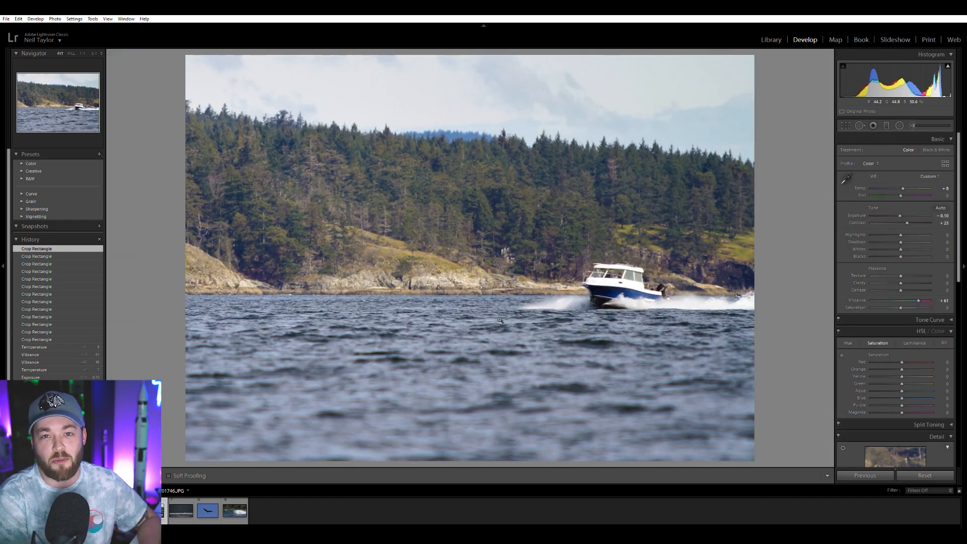
Open the photo of the white boat against the dark forest and inspect the boat's focus at 1:1
click(177, 518)
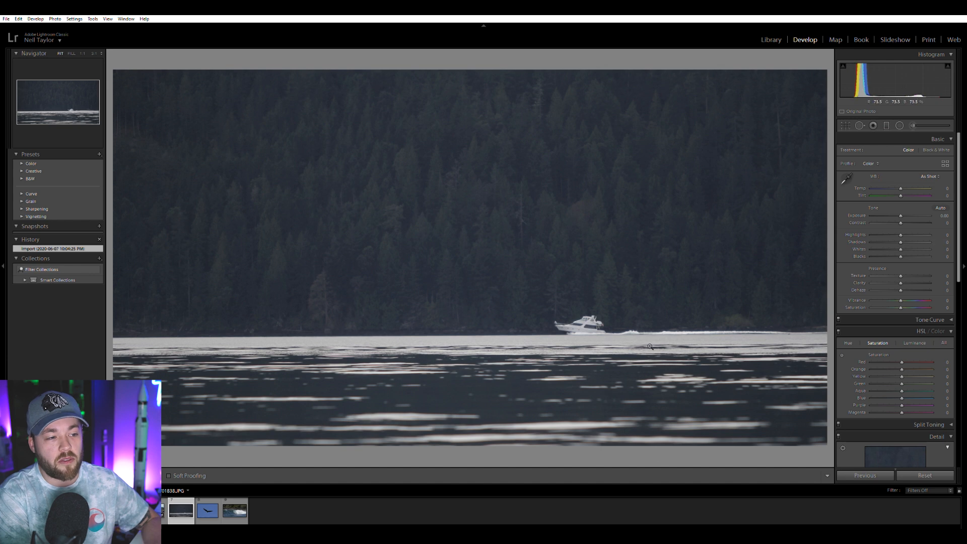
click(582, 330)
click(584, 326)
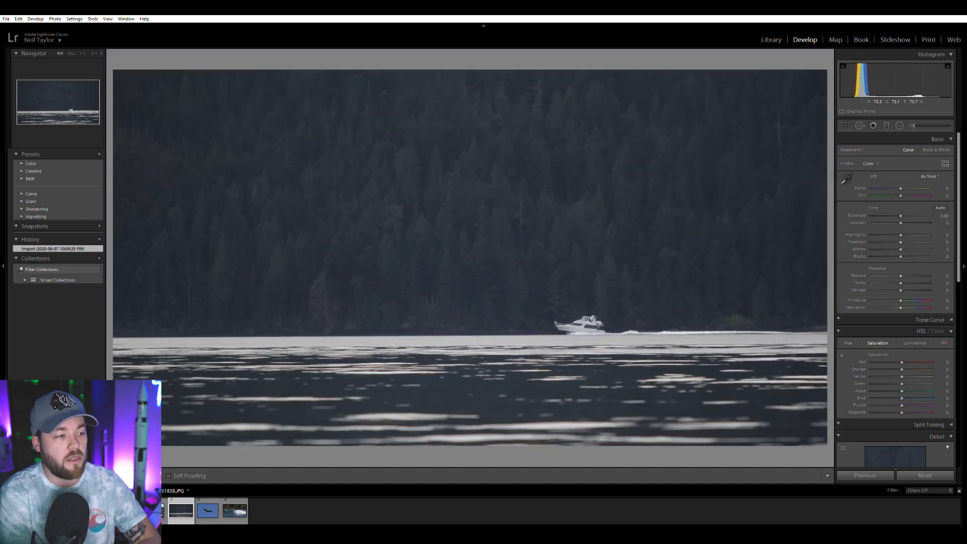
click(584, 326)
click(572, 327)
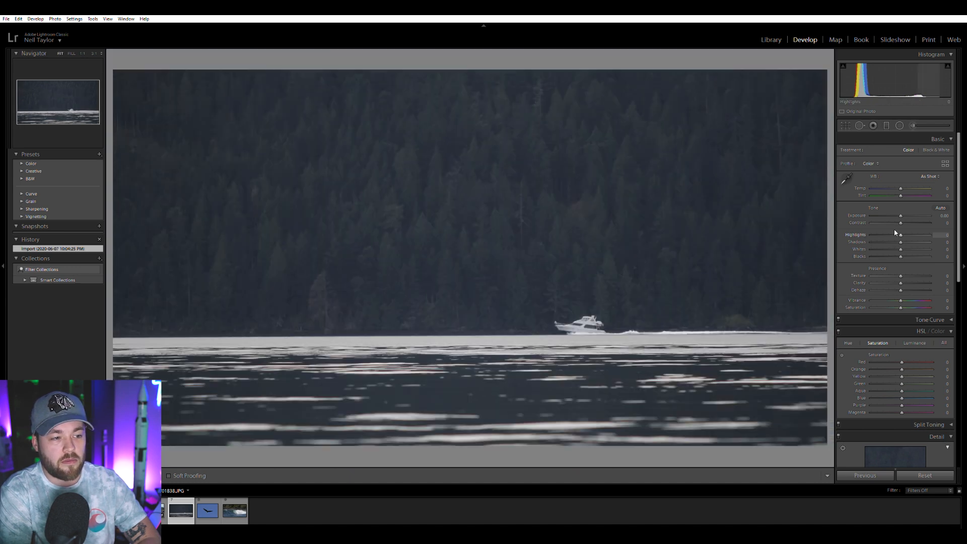
click(559, 325)
click(562, 326)
Set the dark forest photo's Contrast and Clarity to +100, Vibrance to +24 and Temp to +11, and convert it to black and white
drag(901, 222, 915, 219)
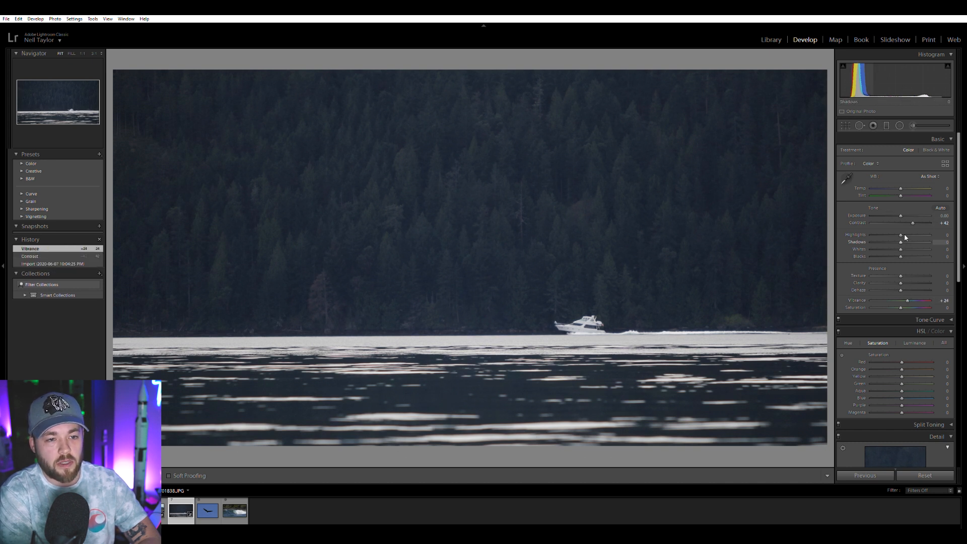
drag(913, 222, 938, 220)
drag(901, 283, 943, 277)
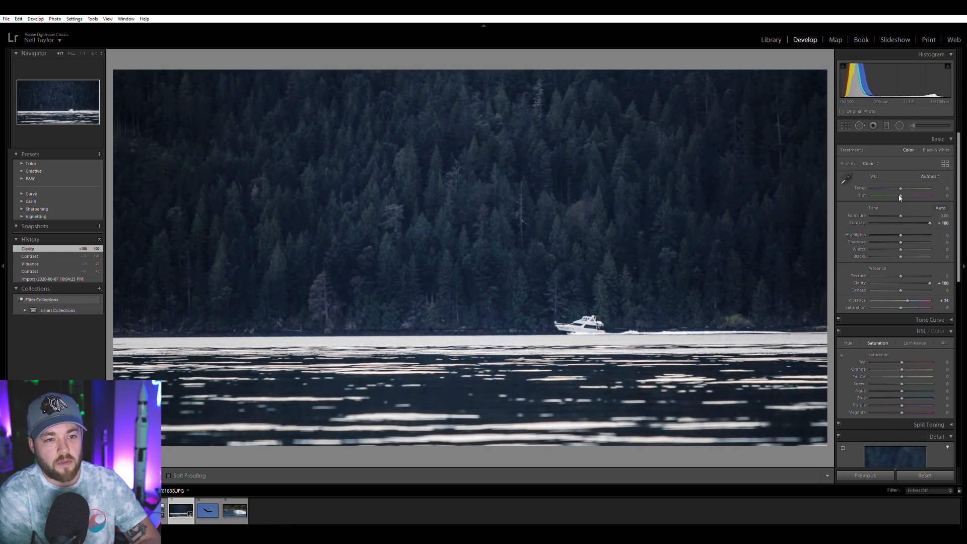
drag(901, 189, 905, 187)
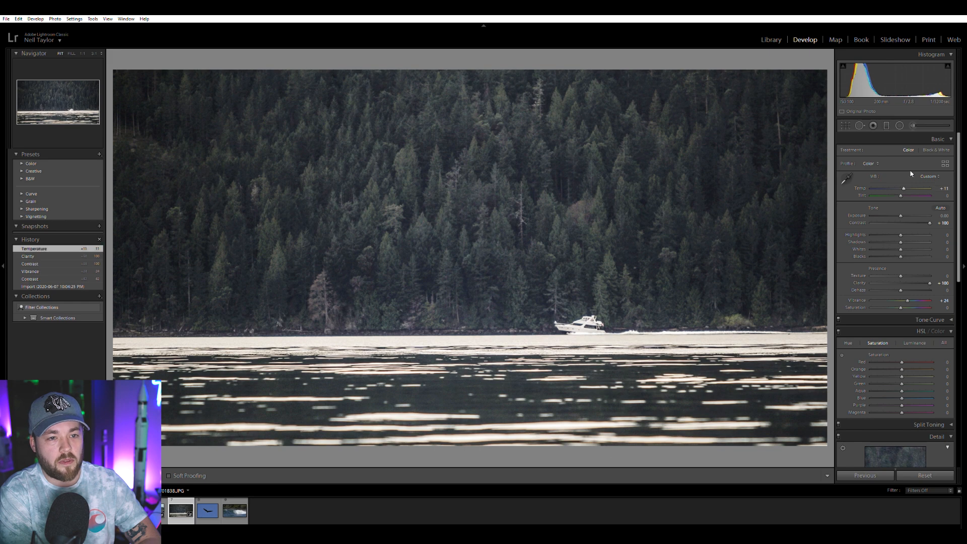
click(937, 150)
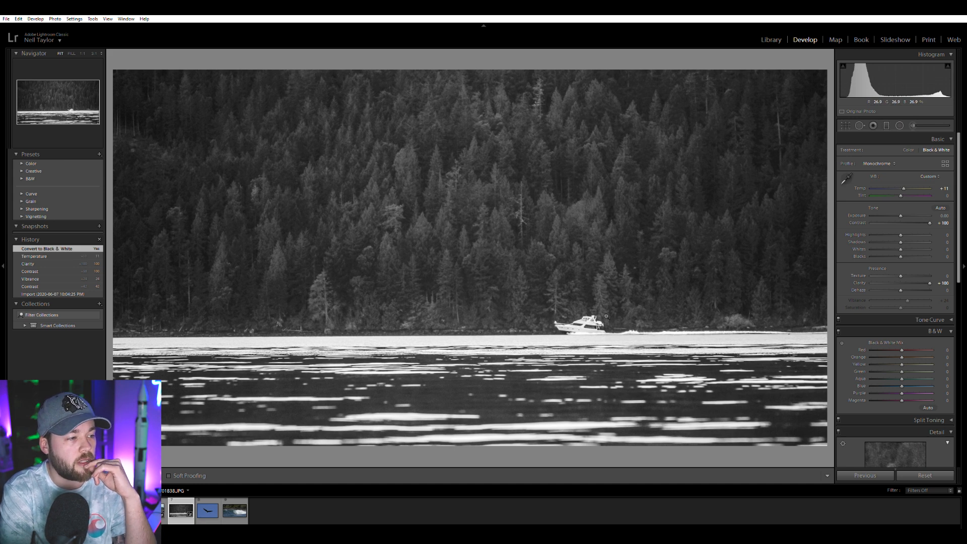
Open the bald eagle photo and crop it so the eagle sits in the lower-left part of the frame
click(207, 511)
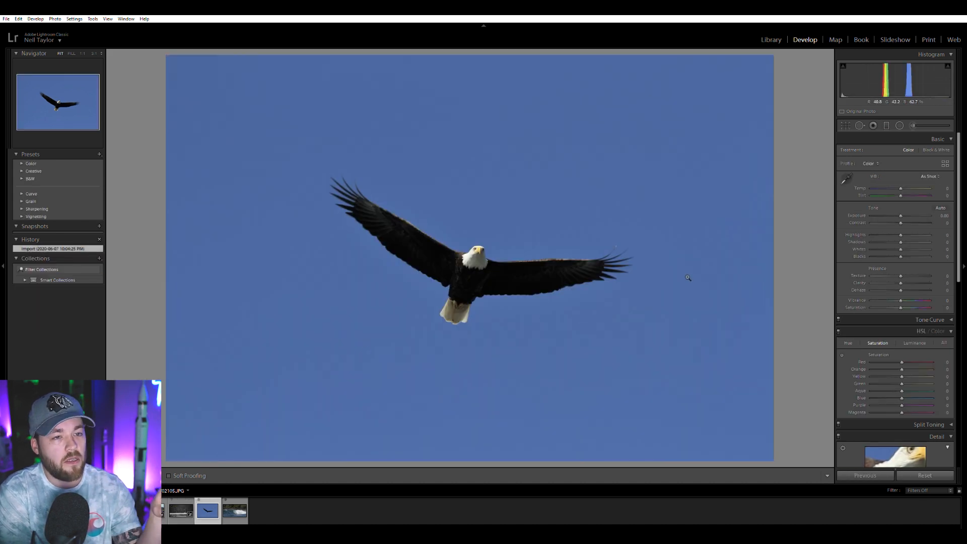
click(844, 126)
drag(168, 251, 231, 251)
drag(472, 455, 526, 411)
key(Return)
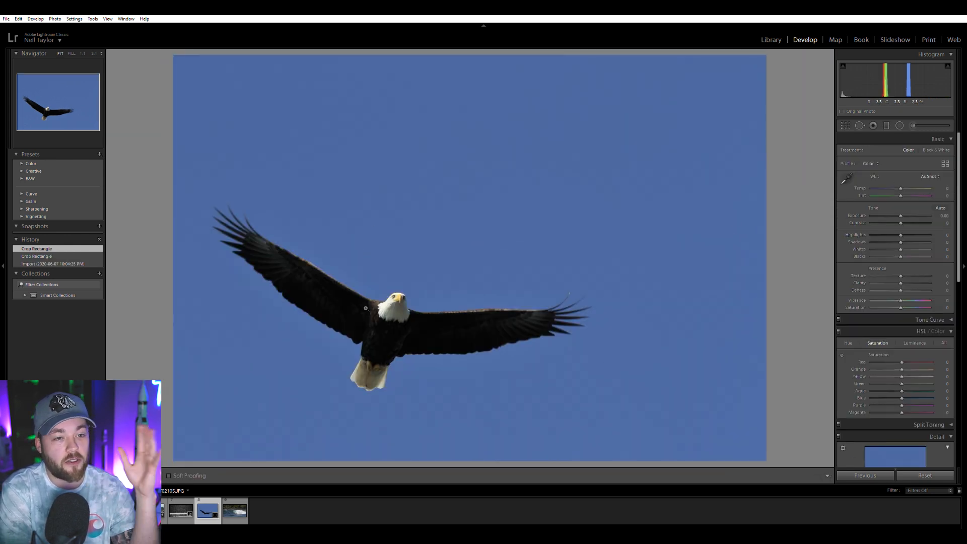
Recheck the eagle photo's crop and inspect the eagle's head at 1:1
click(844, 125)
key(r)
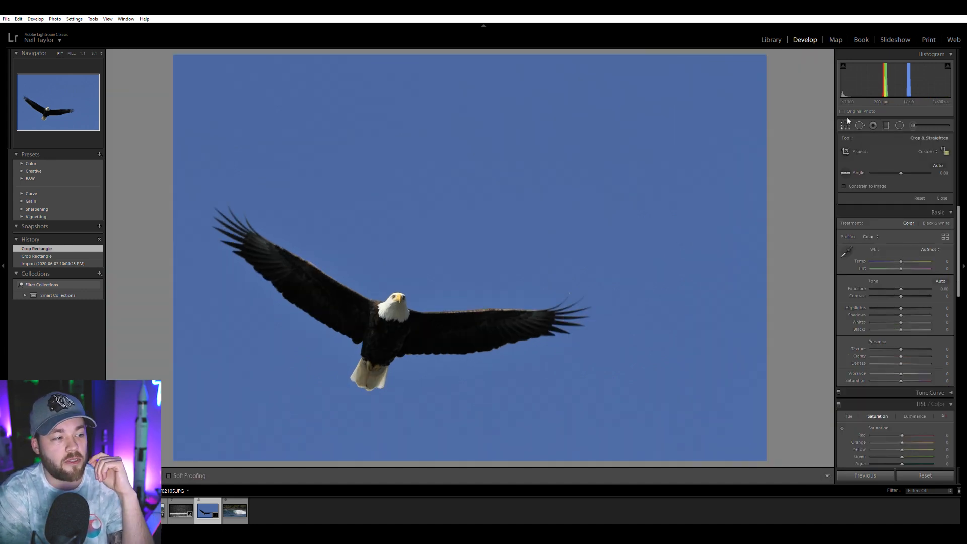
click(404, 303)
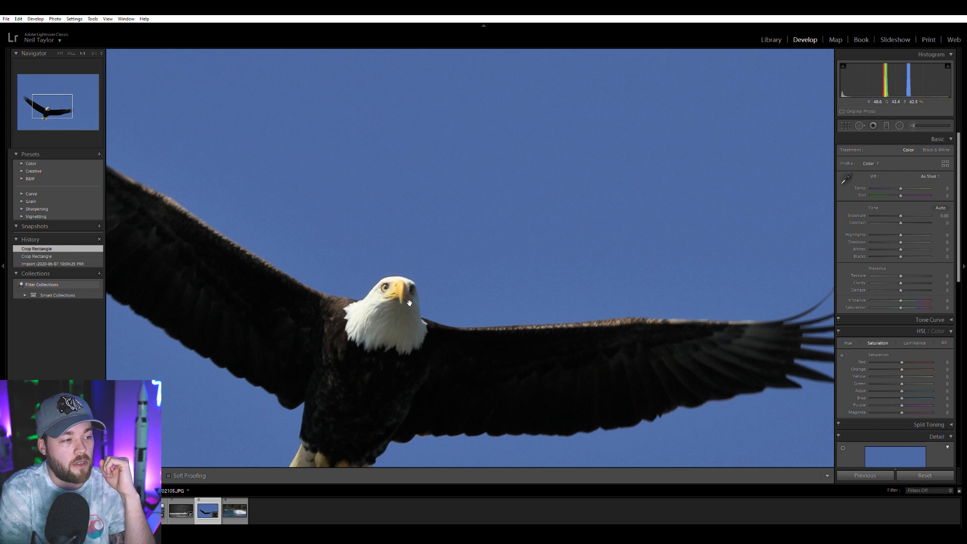
Set the eagle photo's Vibrance to +29, Clarity to +34 and Shadows to +77, and inspect the feathers at 1:1
click(909, 299)
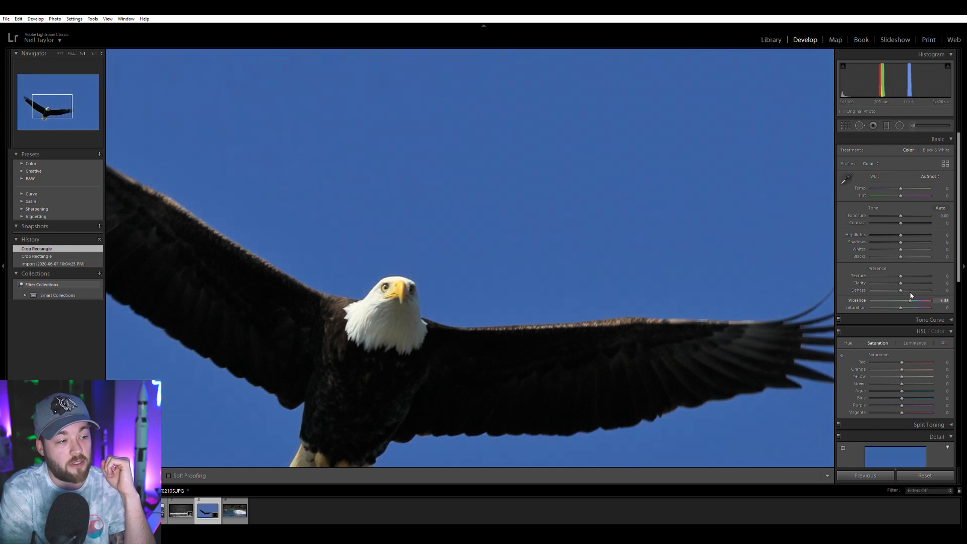
drag(909, 293, 909, 294)
click(910, 283)
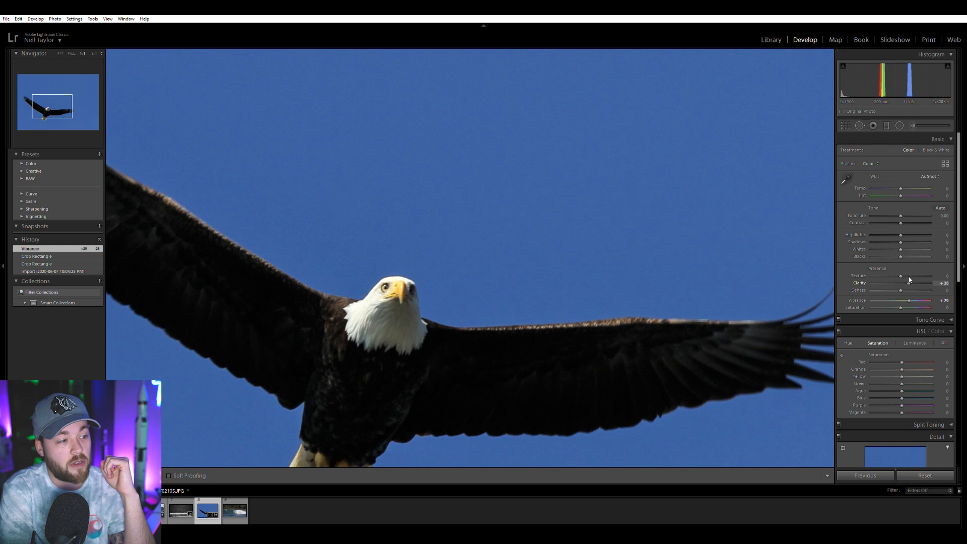
click(500, 257)
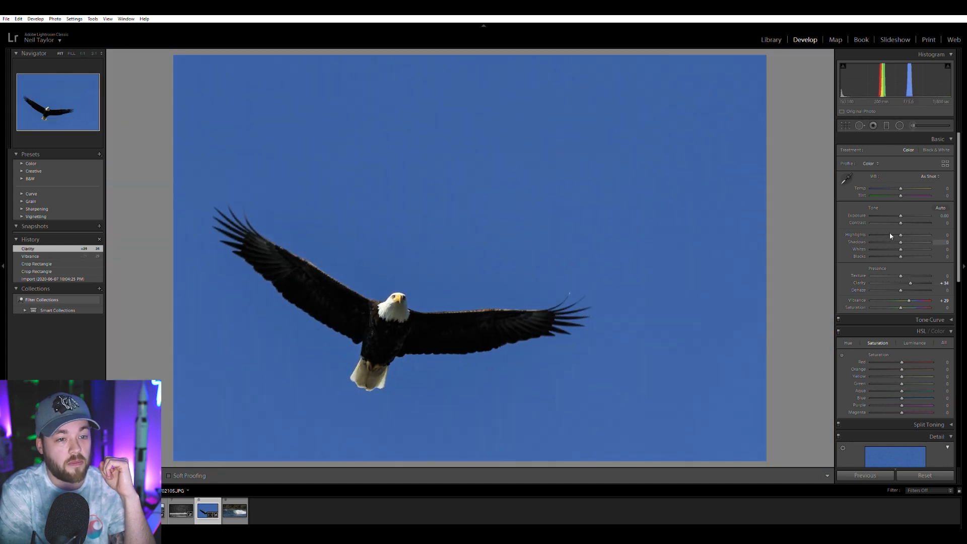
click(912, 242)
drag(913, 234, 922, 233)
click(408, 340)
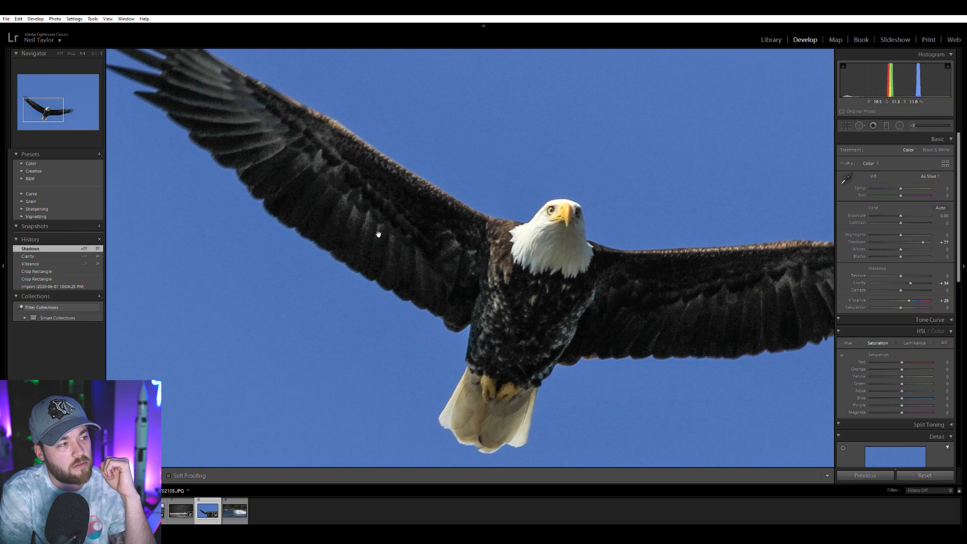
click(584, 275)
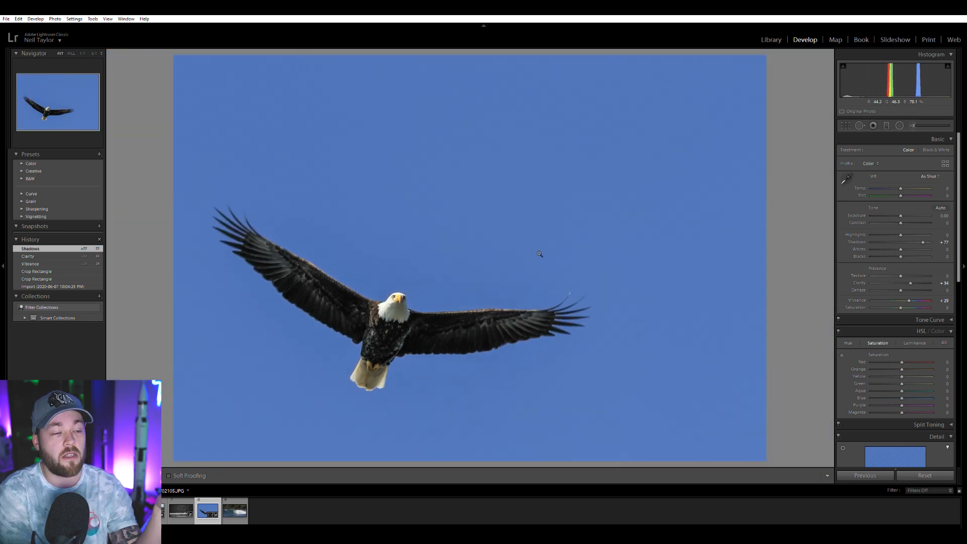
Open the breaking wave photo, set its Shadows to +32, and inspect the white water at 1:1
click(234, 511)
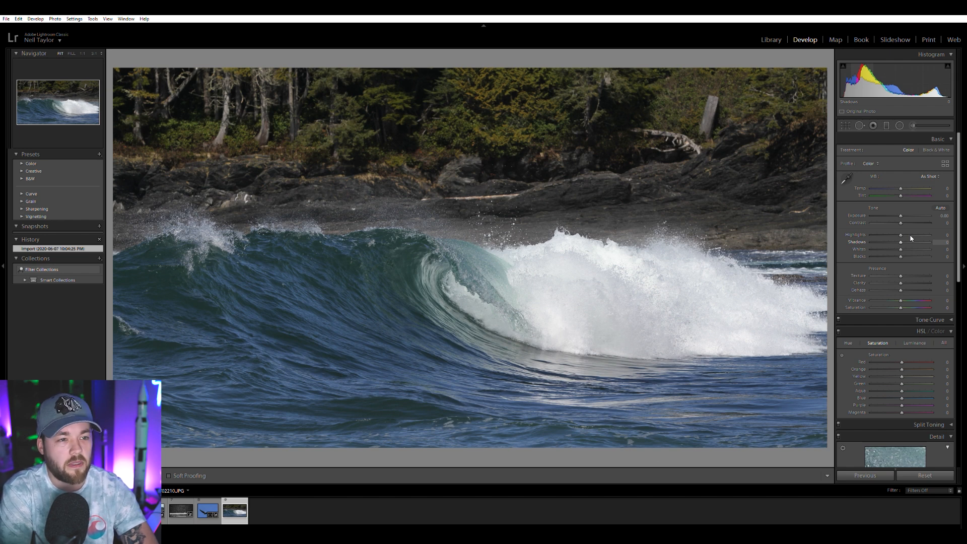
drag(905, 240, 910, 240)
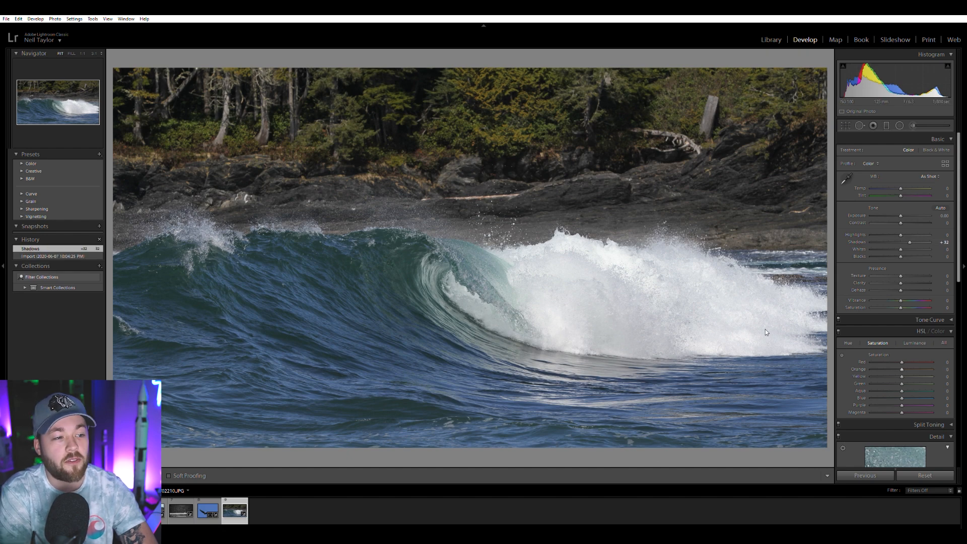
click(614, 284)
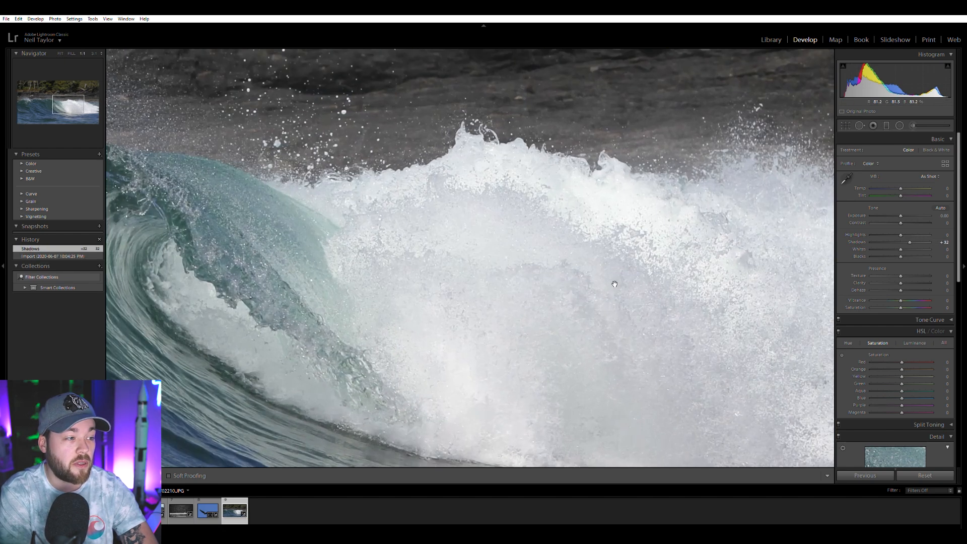
click(408, 252)
Lower the wave photo's Highlights to -26, raise Exposure slightly, and set Contrast to +21 and Vibrance to +45
drag(901, 299, 909, 296)
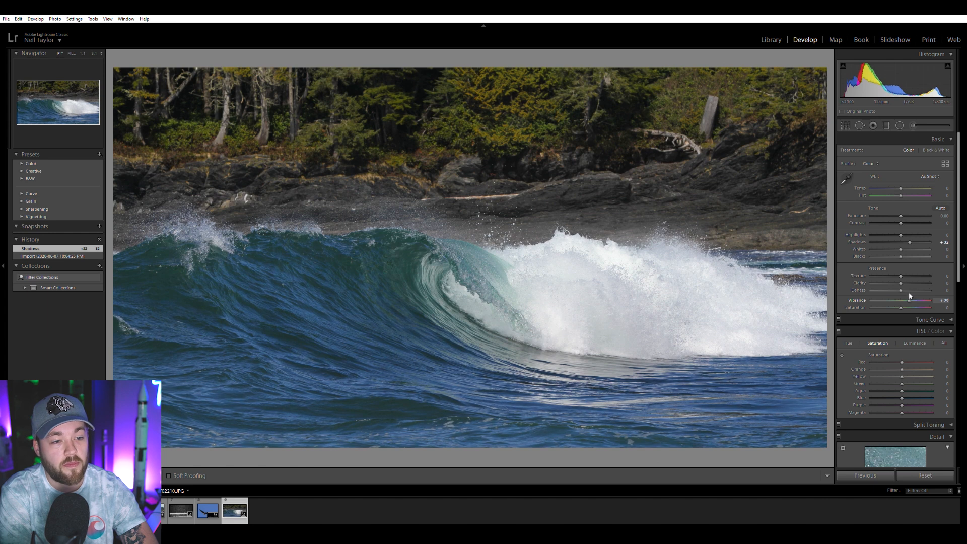
drag(899, 235, 904, 208)
drag(909, 299, 916, 296)
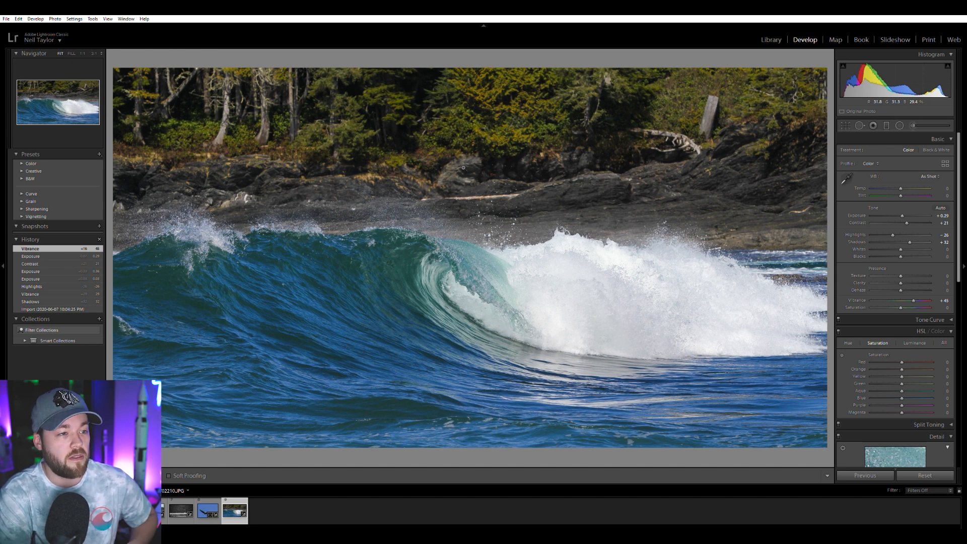
Switch to the next photographer's folder and open the photo of the fountain behind iron bars for developing
click(778, 35)
click(57, 330)
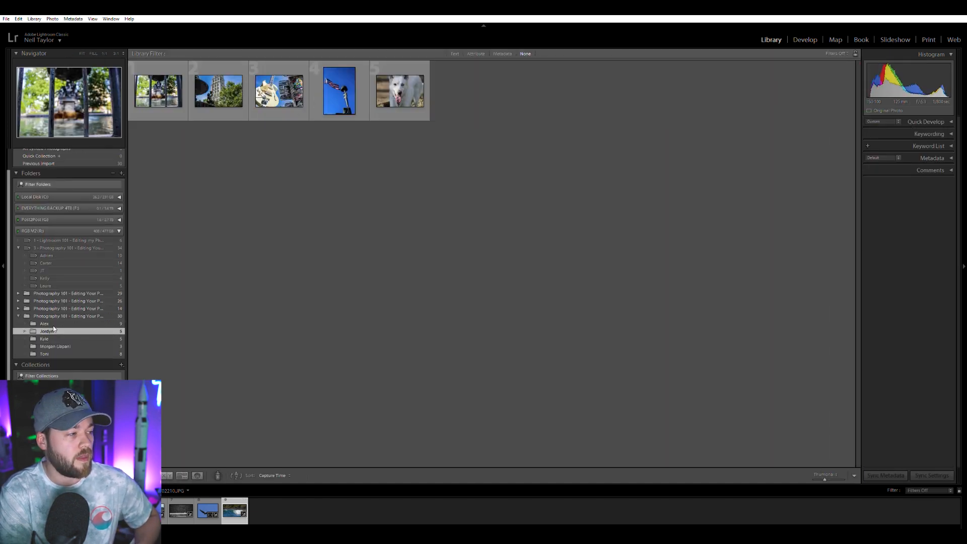
click(804, 39)
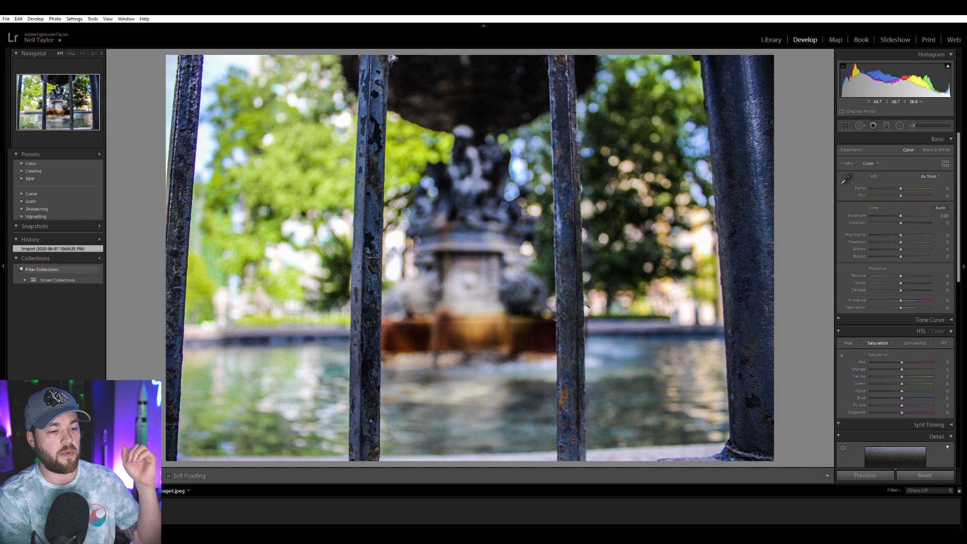
Crop the fountain photo to trim the ledge along its bottom and a narrow strip from its left edge
click(848, 124)
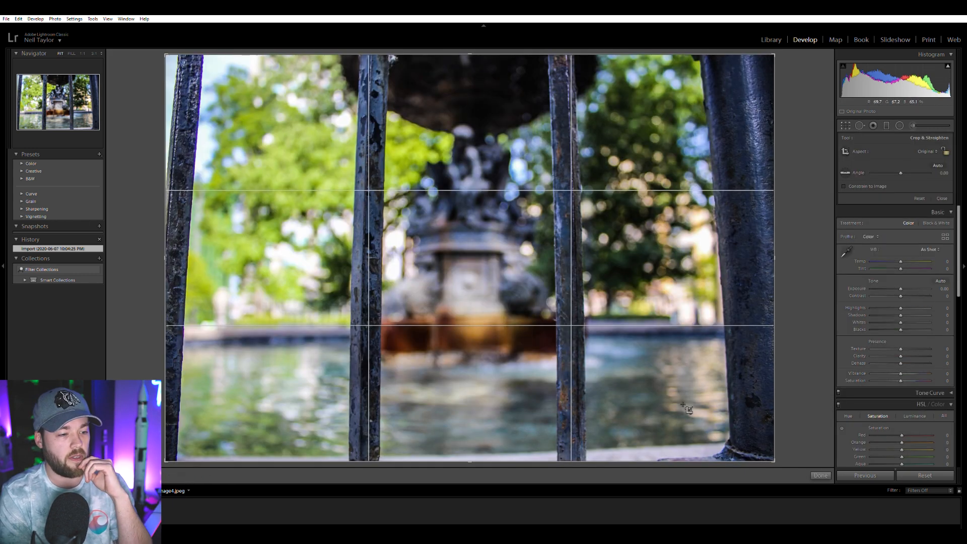
click(634, 461)
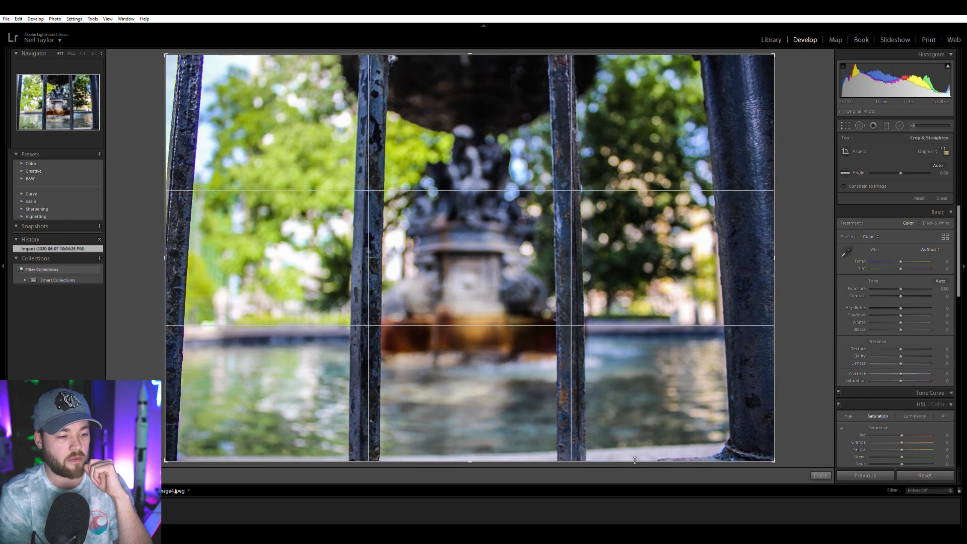
drag(634, 461, 635, 438)
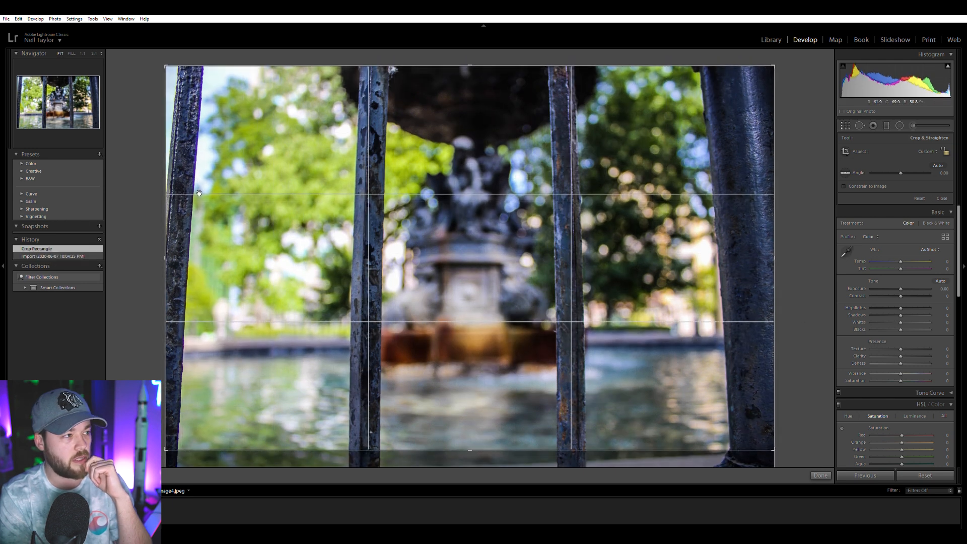
drag(167, 215, 176, 217)
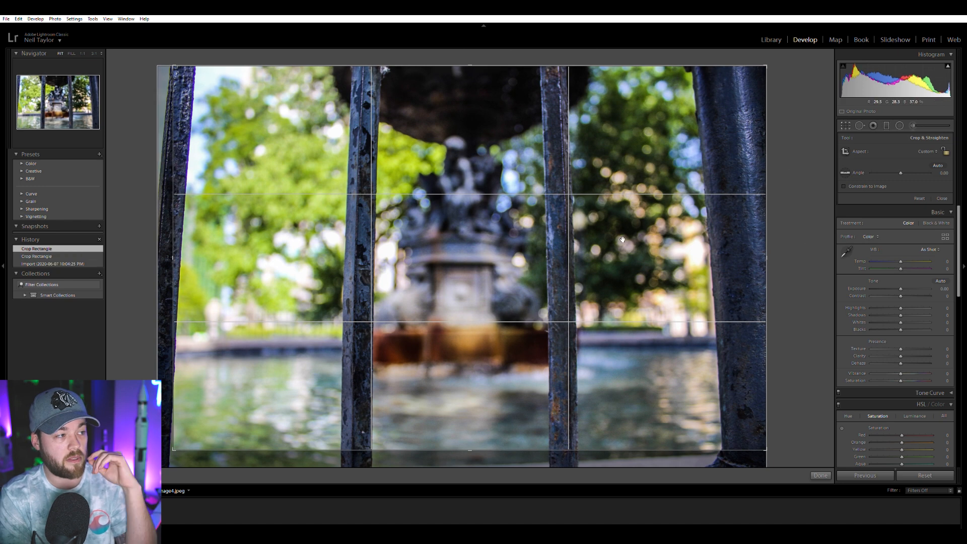
key(r)
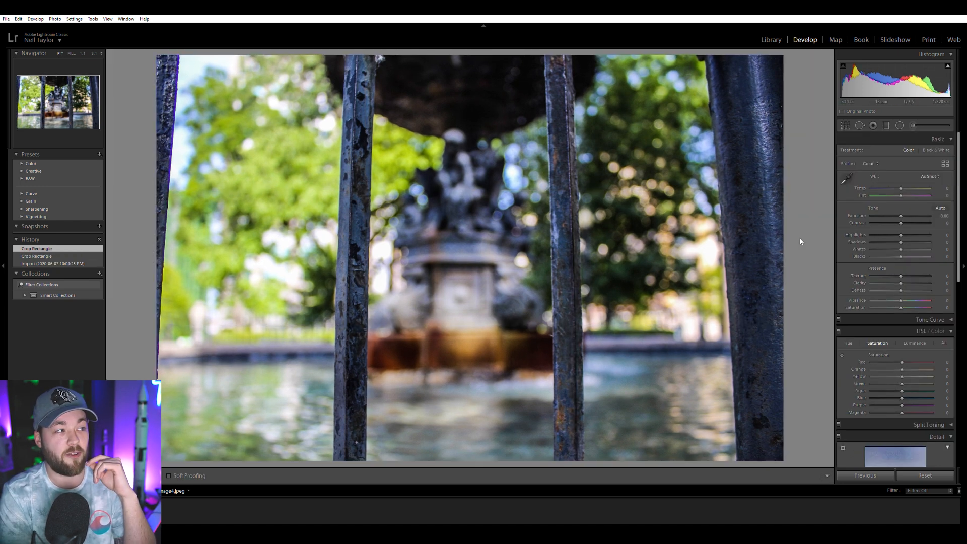
Inspect the leftmost iron bar at 1:1 and try Remove Chromatic Aberration on its purple fringe
click(166, 84)
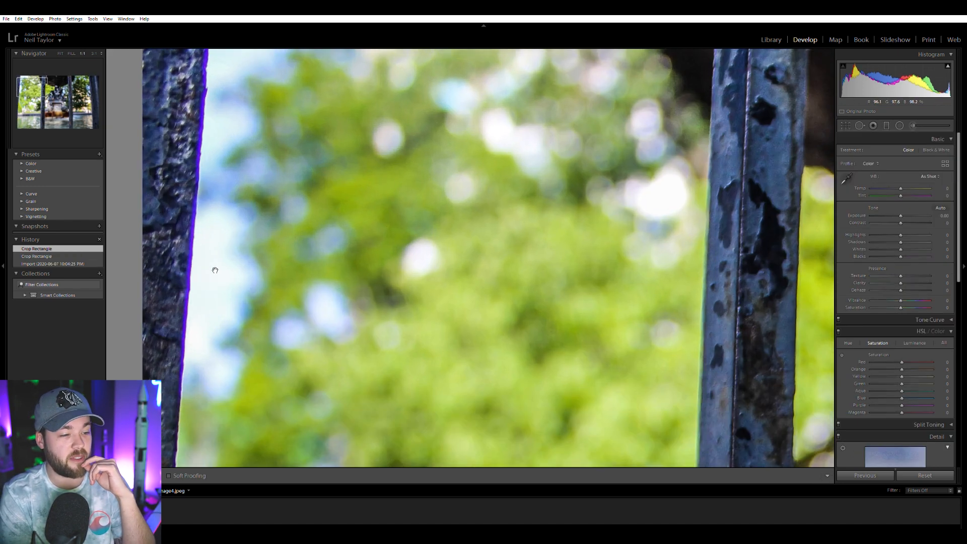
scroll(845, 392, down, 4)
scroll(847, 391, down, 4)
click(843, 395)
click(855, 390)
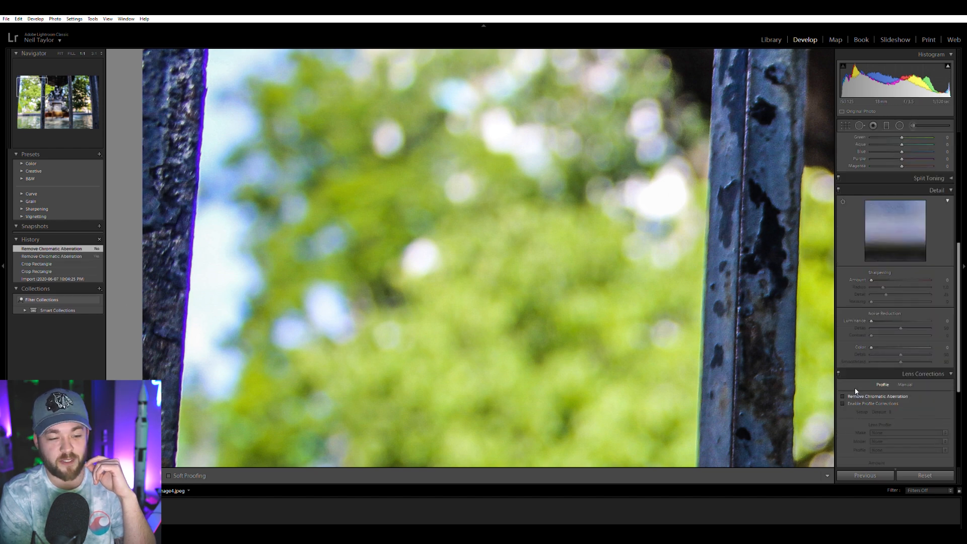
click(546, 196)
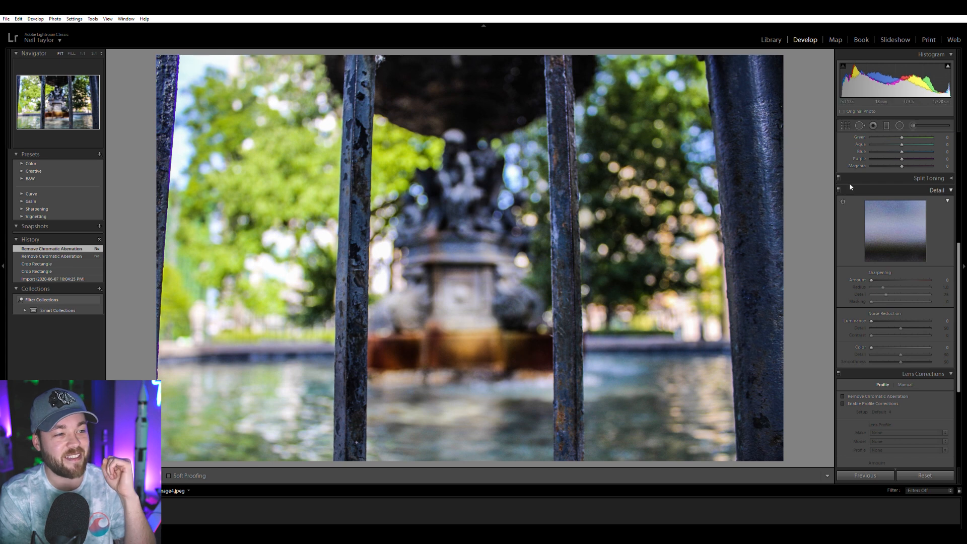
Set the fountain photo's Contrast to +7, Shadows to +38 and Highlights to -21, and inspect the fountain's focus at 1:1
scroll(863, 231, up, 4)
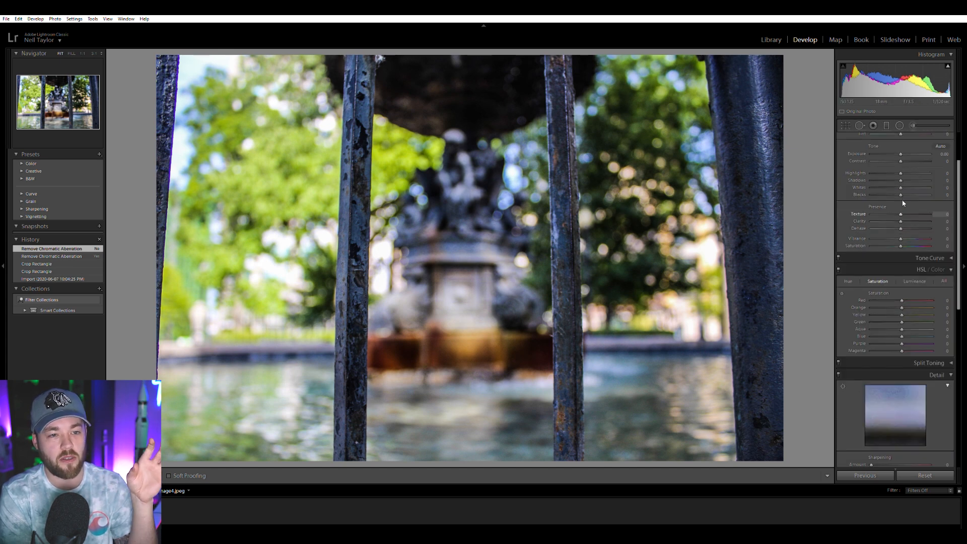
mouse_move(903, 161)
mouse_down()
mouse_move(912, 178)
mouse_move(893, 169)
mouse_up()
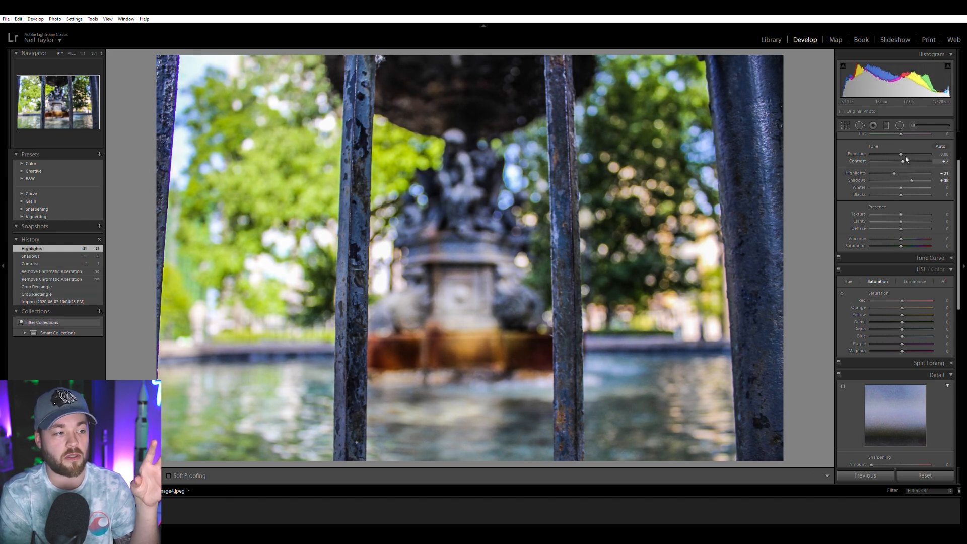
click(453, 239)
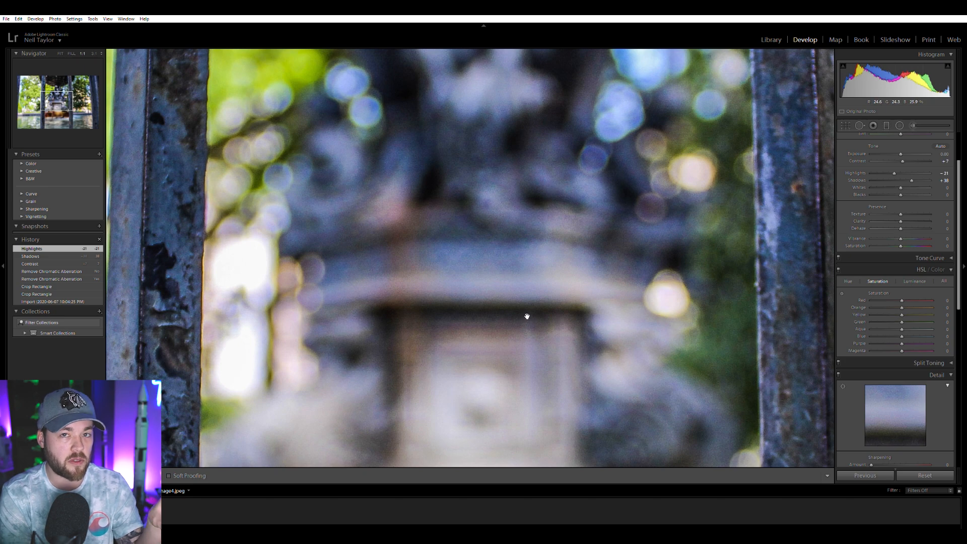
click(424, 222)
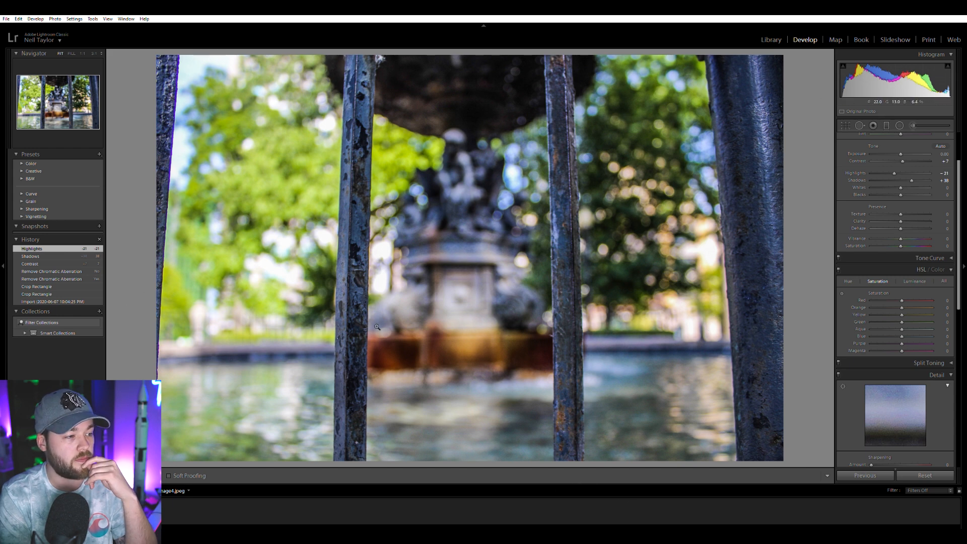
click(338, 204)
click(385, 202)
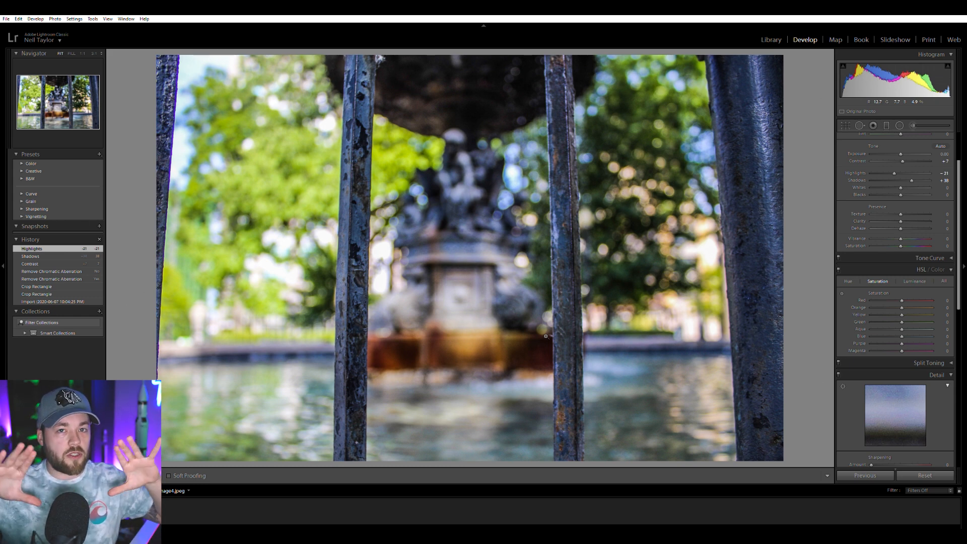
Open the photo of the tower with the fountain statue and inspect the tree's leaves at 1:1
key(Left)
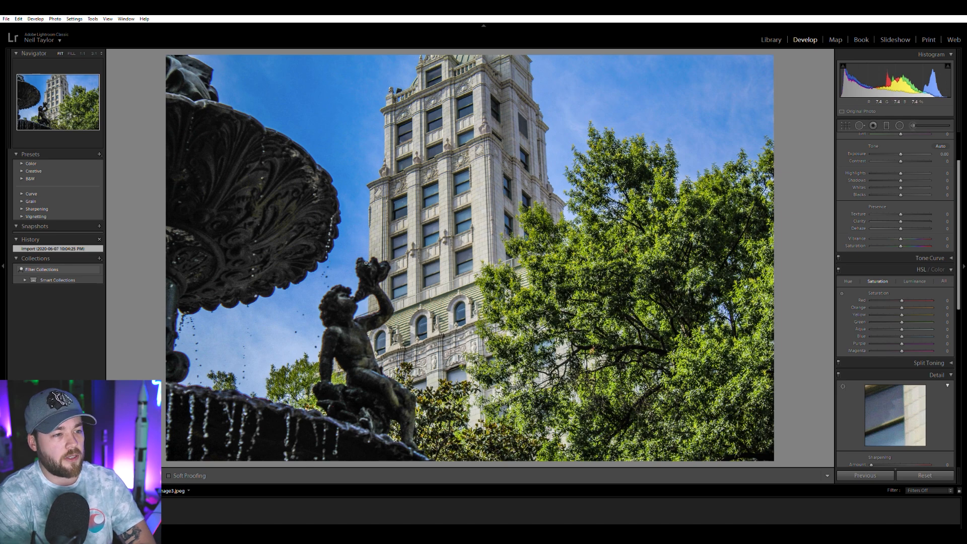
click(642, 251)
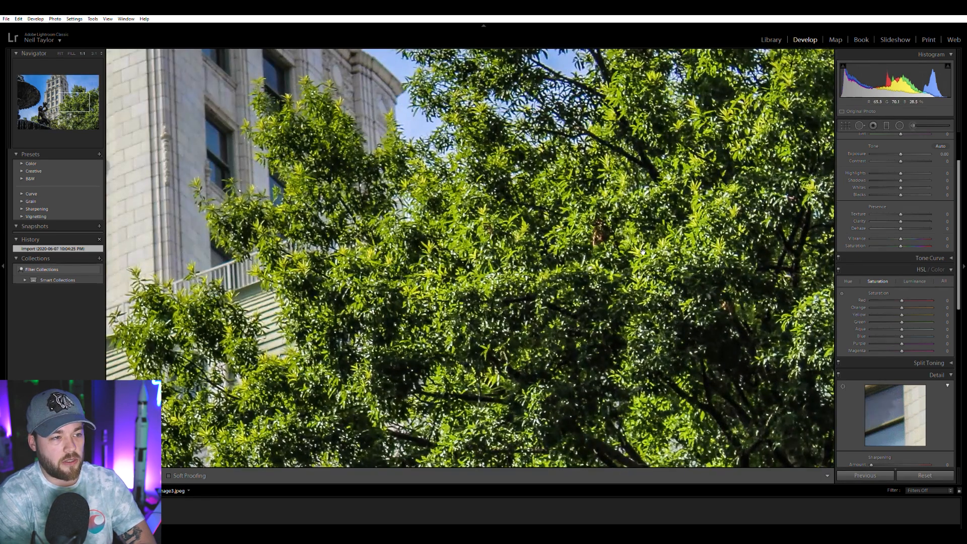
click(642, 251)
Try a Contrast adjustment on the tower photo, reset it, and check the tree's detail at 1:1
scroll(891, 226, up, 3)
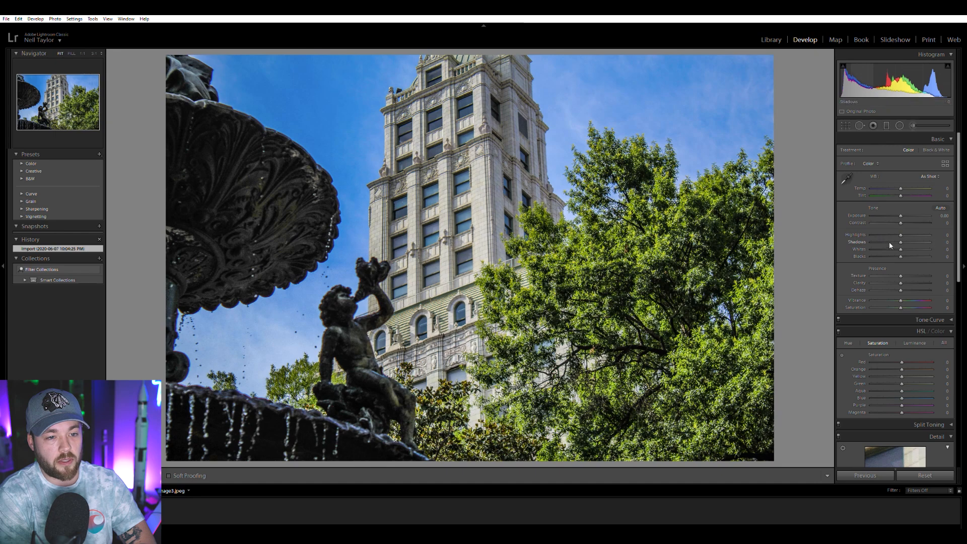
drag(901, 220, 896, 220)
double_click(896, 220)
click(653, 271)
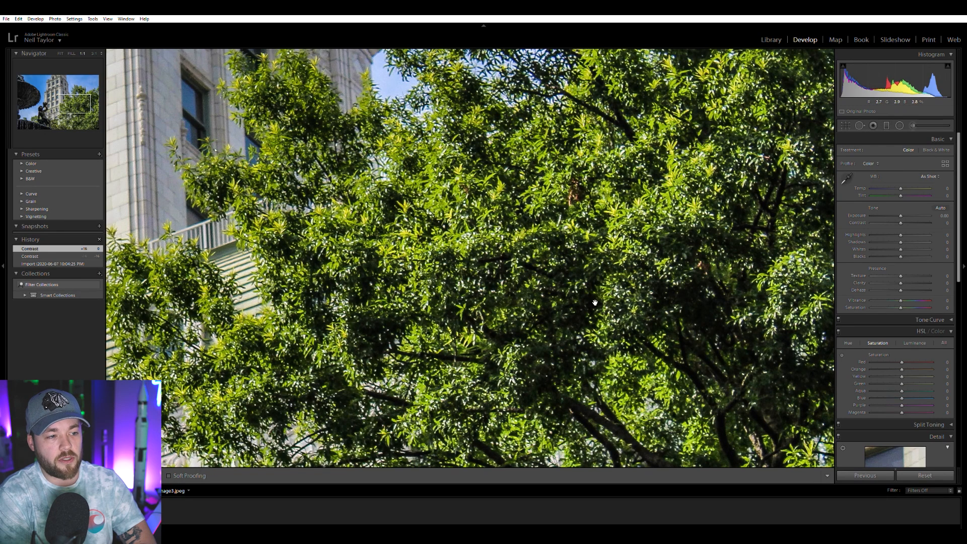
click(612, 224)
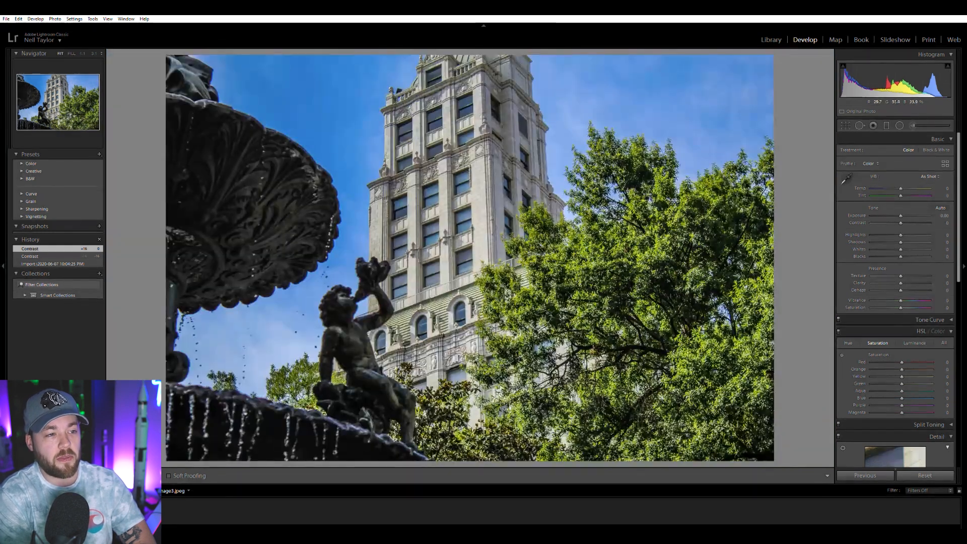
Set the tower photo's Shadows to +34, and inspect the building's cropped top and the statue up close
drag(900, 241, 910, 242)
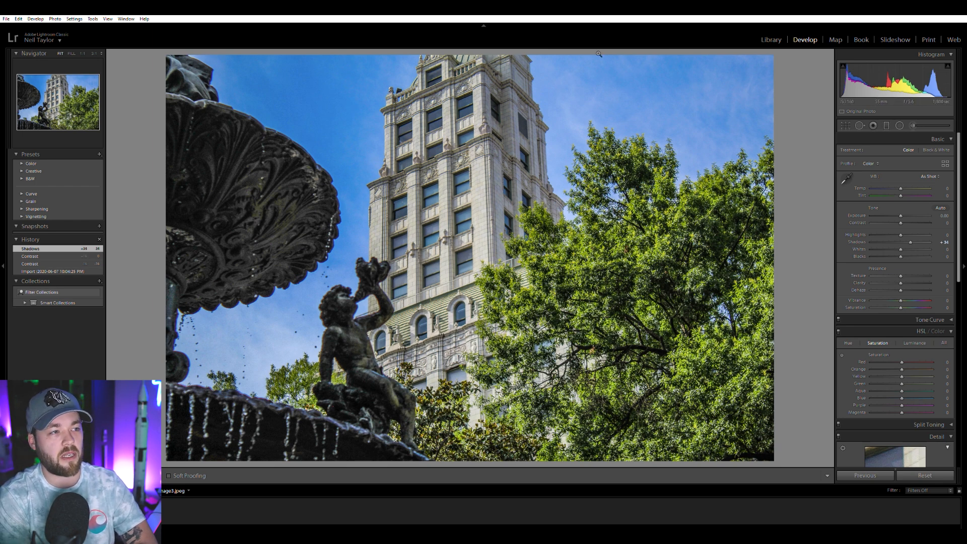
click(466, 58)
drag(522, 111, 558, 142)
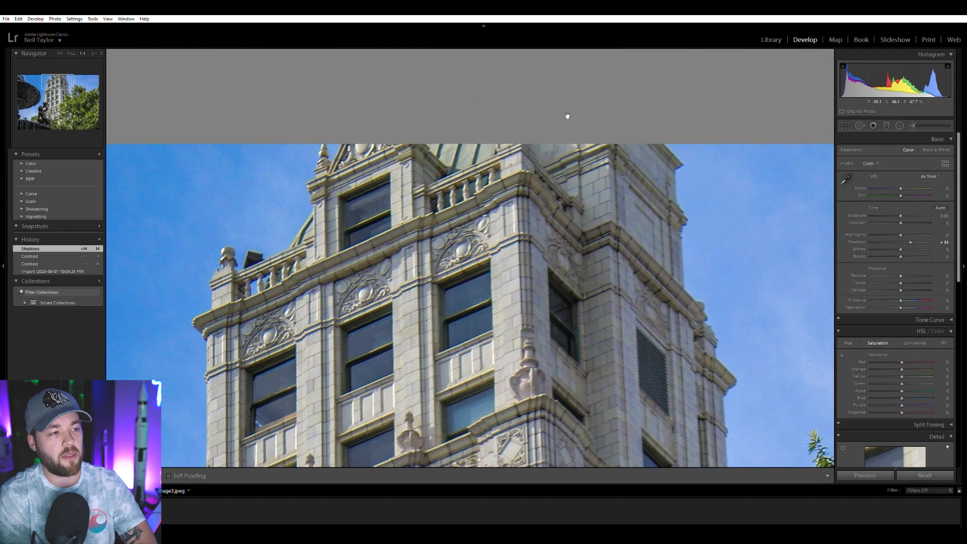
click(572, 191)
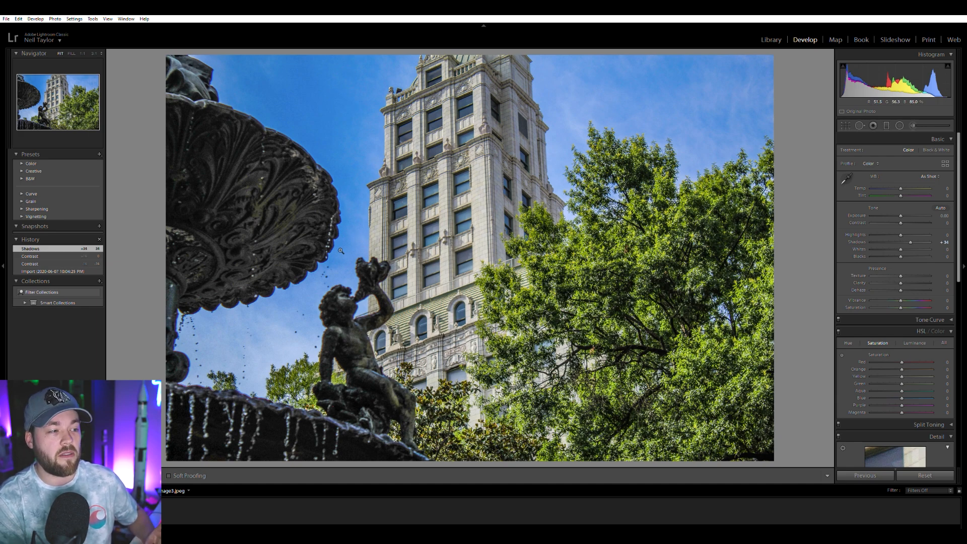
click(341, 251)
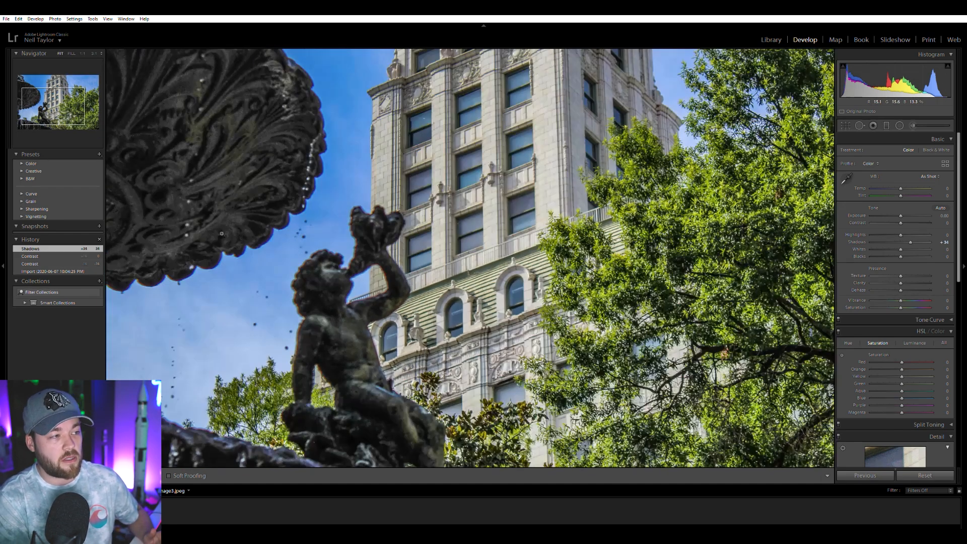
click(327, 217)
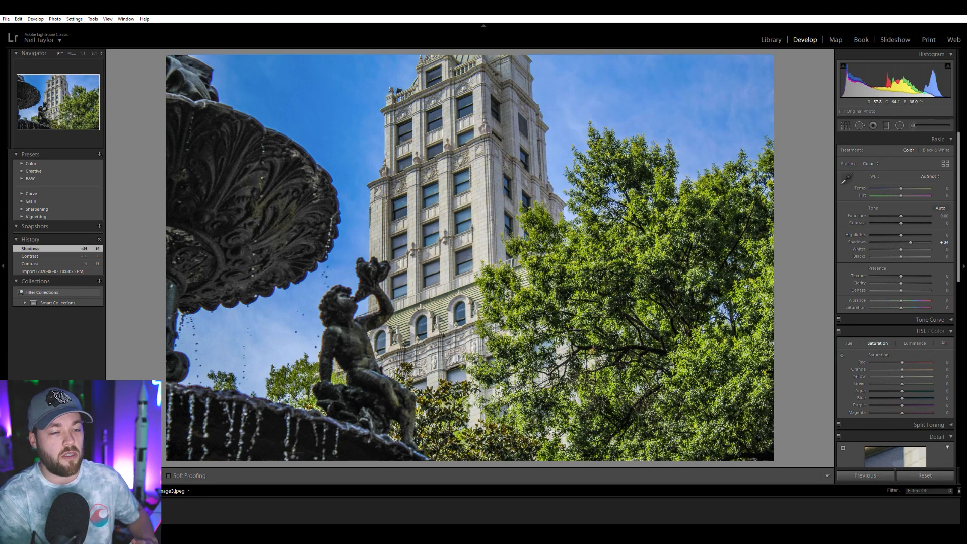
Crop the tower photo to a vertical frame around the statue and tower, trimming both the fountain side and the tree side
key(r)
drag(774, 232, 671, 234)
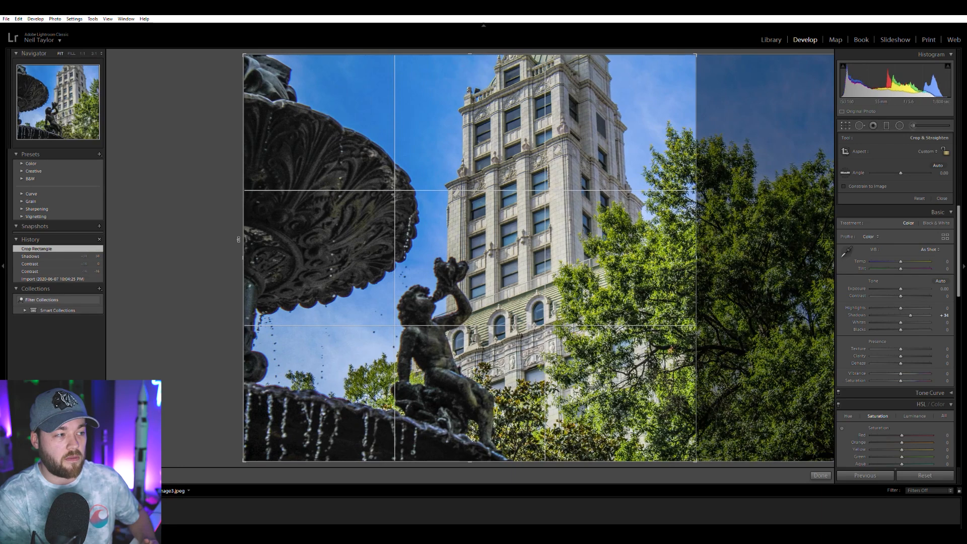
drag(247, 238, 312, 242)
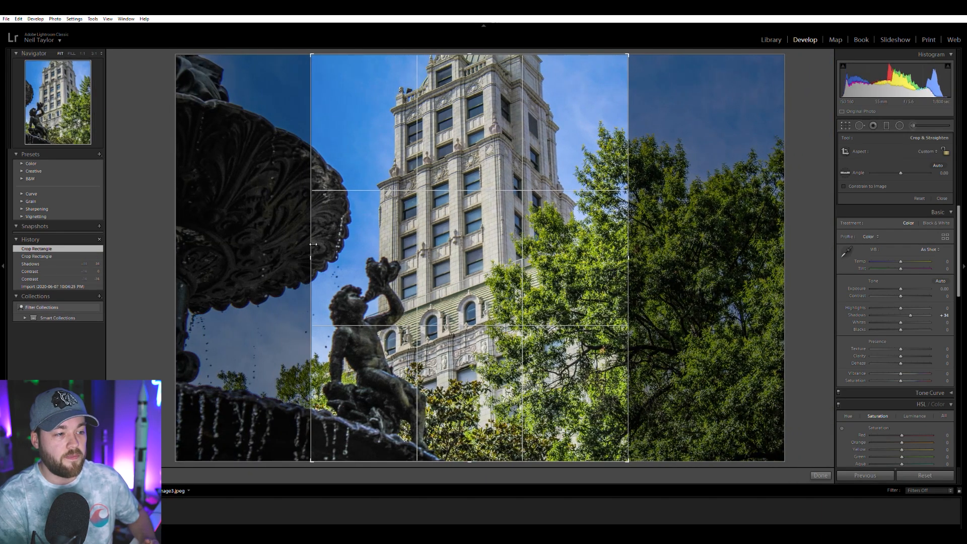
key(Return)
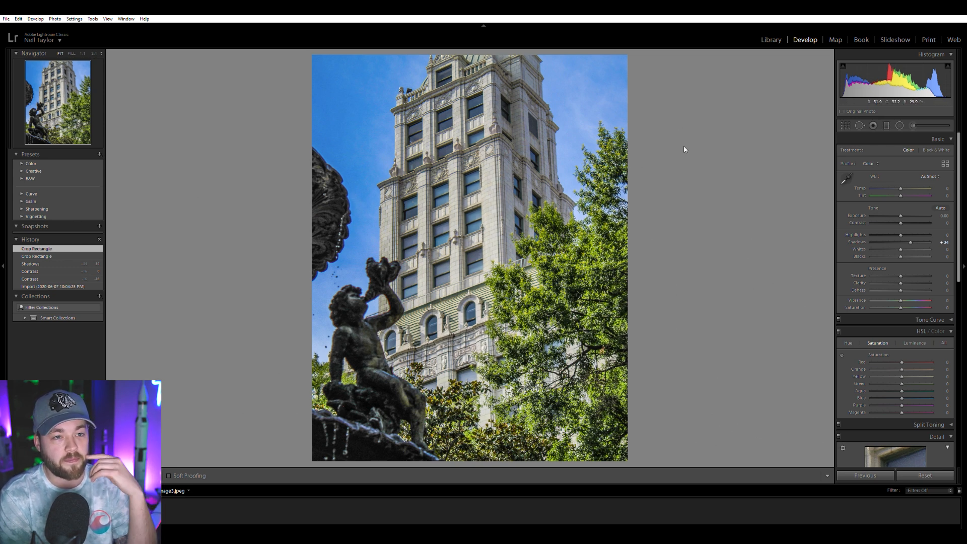
Try to heal away the dark fountain bowl at the cropped photo's edge with a large spot sampled from the sky, and undo it
click(860, 126)
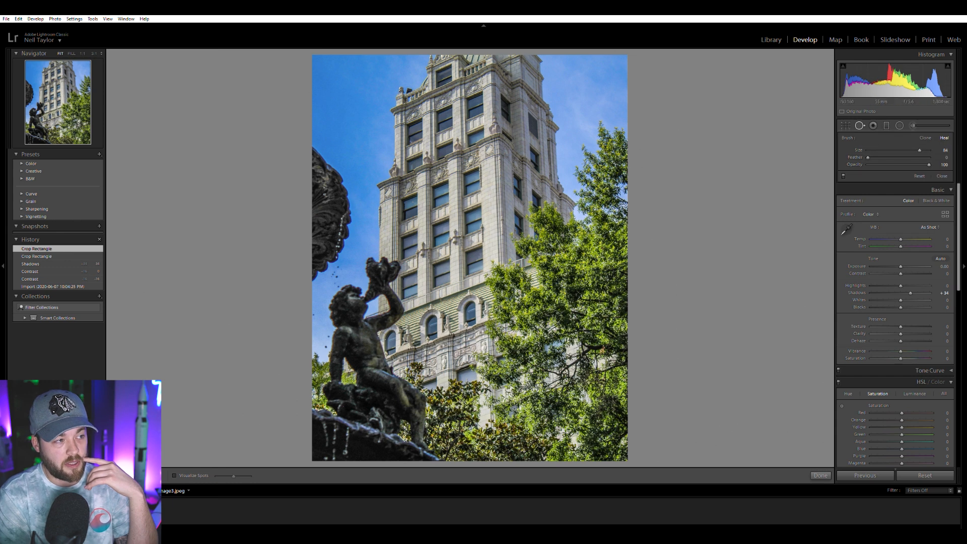
click(295, 209)
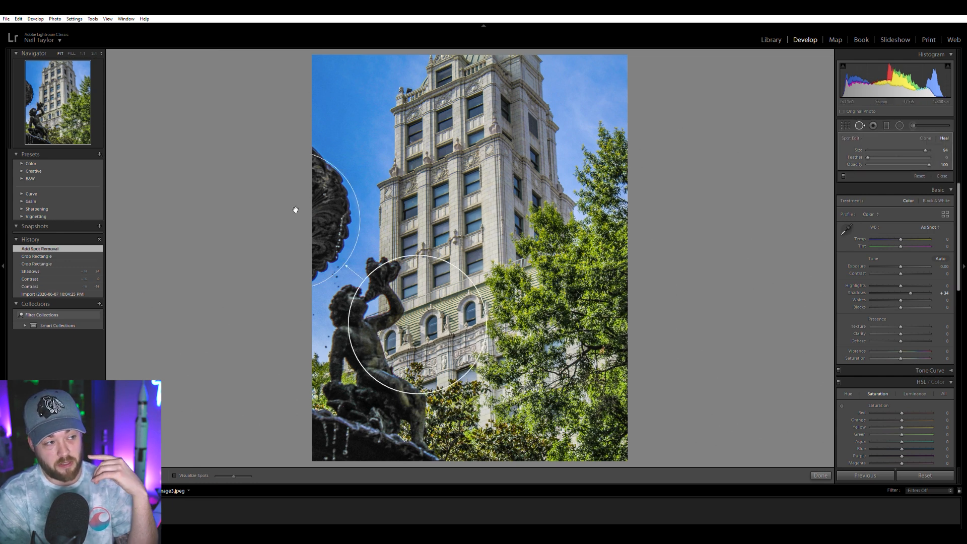
key(ctrl+z)
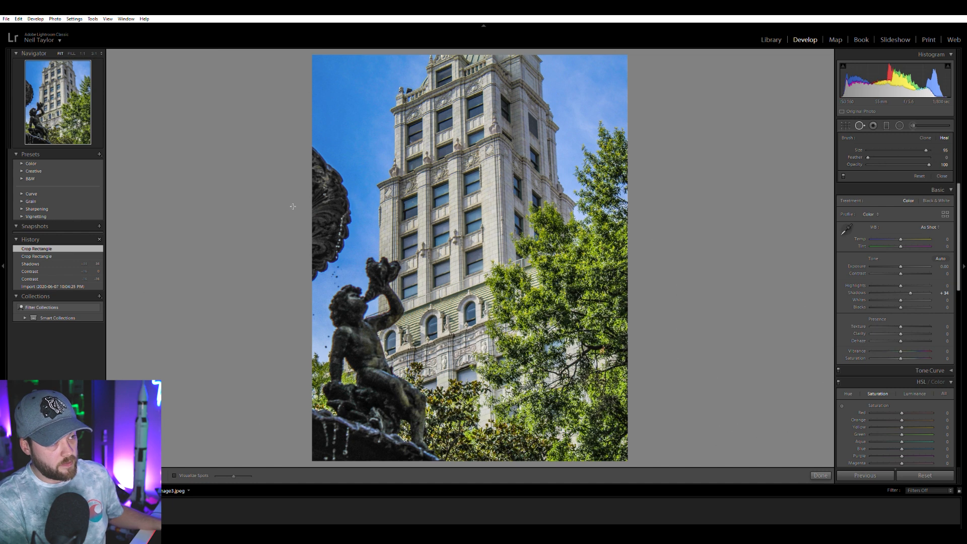
click(292, 206)
mouse_move(303, 68)
mouse_down()
mouse_move(283, 104)
mouse_move(287, 91)
mouse_up()
click(861, 125)
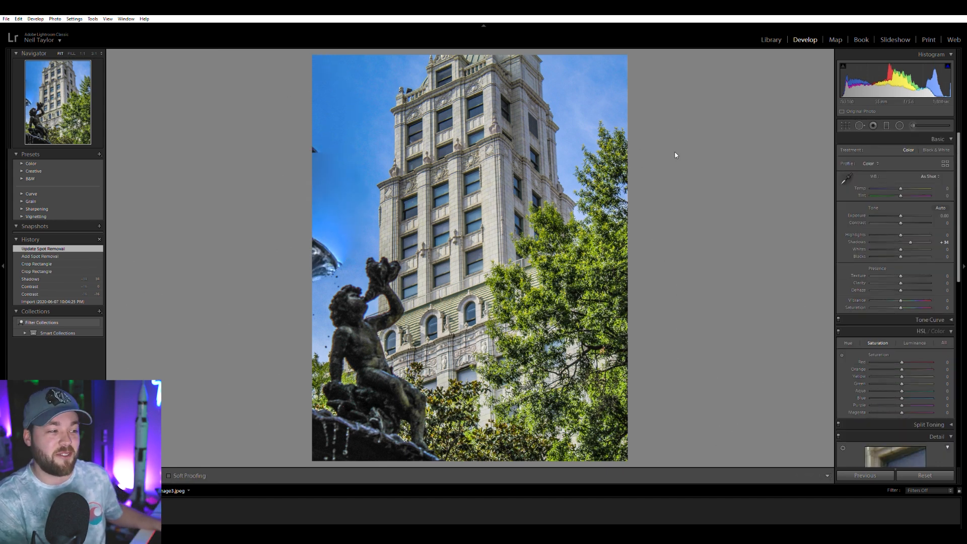
key(ctrl+z)
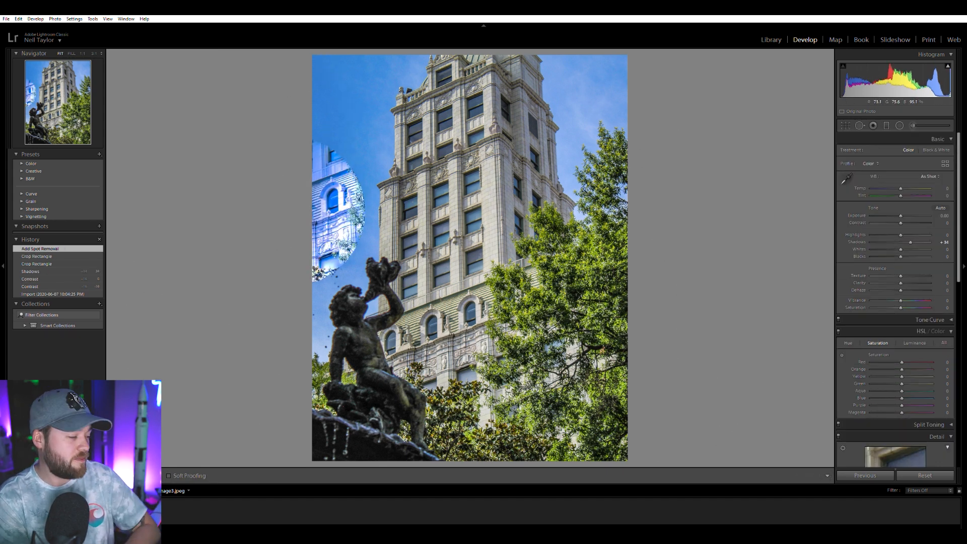
key(ctrl+z)
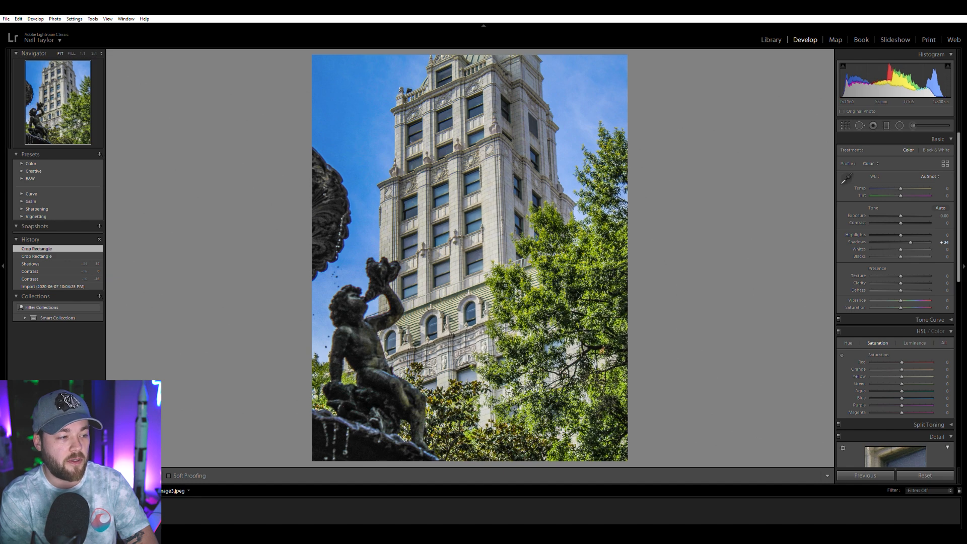
Inspect the statue's focus at 1:1, and open the photo of the guitar and the sticker-covered pole
click(347, 325)
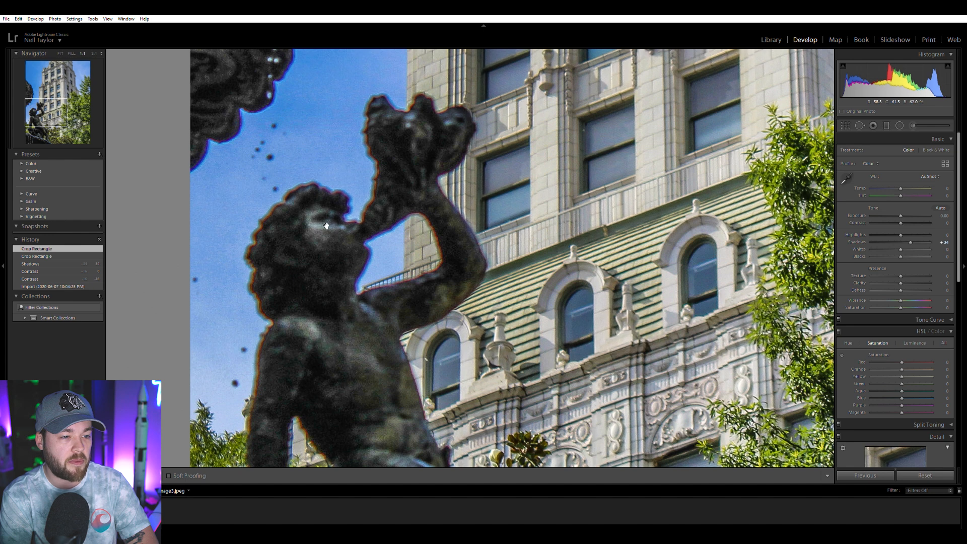
click(625, 204)
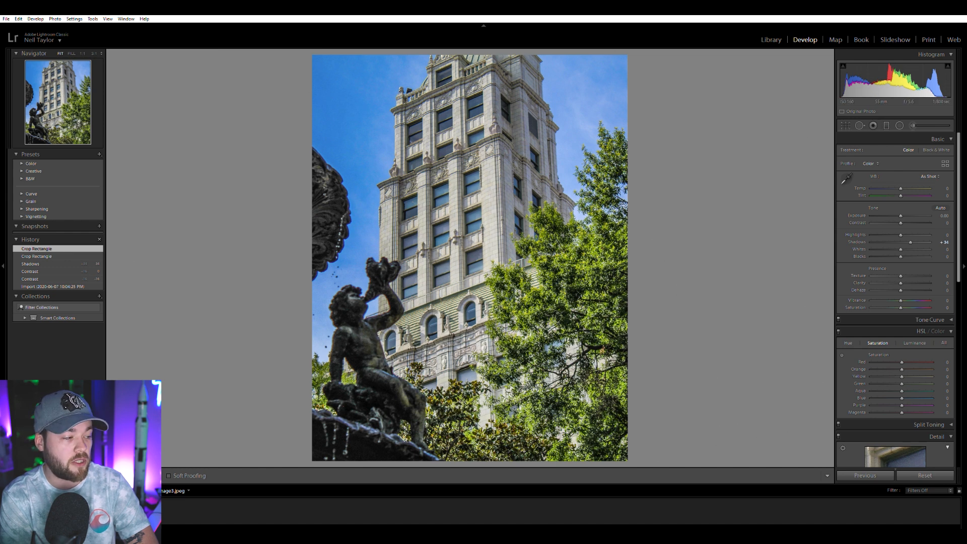
key(Left)
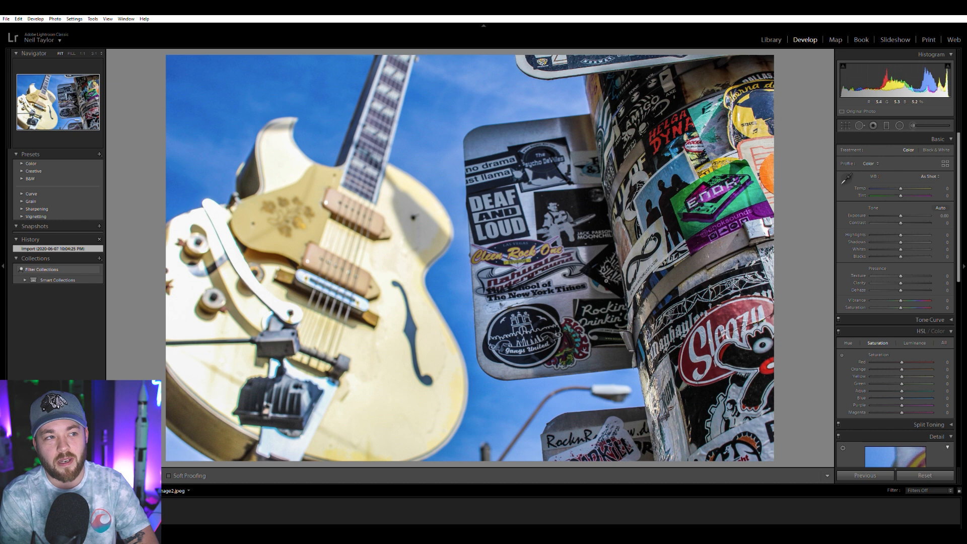
Crop a thin strip off the upper edge of the guitar photo to trim the cut-off sign above the stickers
key(r)
click(529, 52)
drag(475, 51, 475, 78)
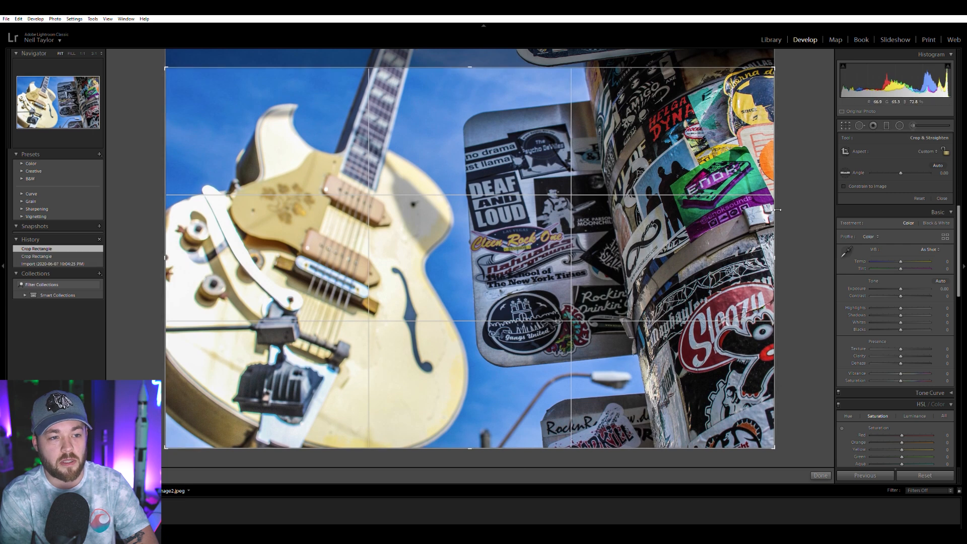
key(Return)
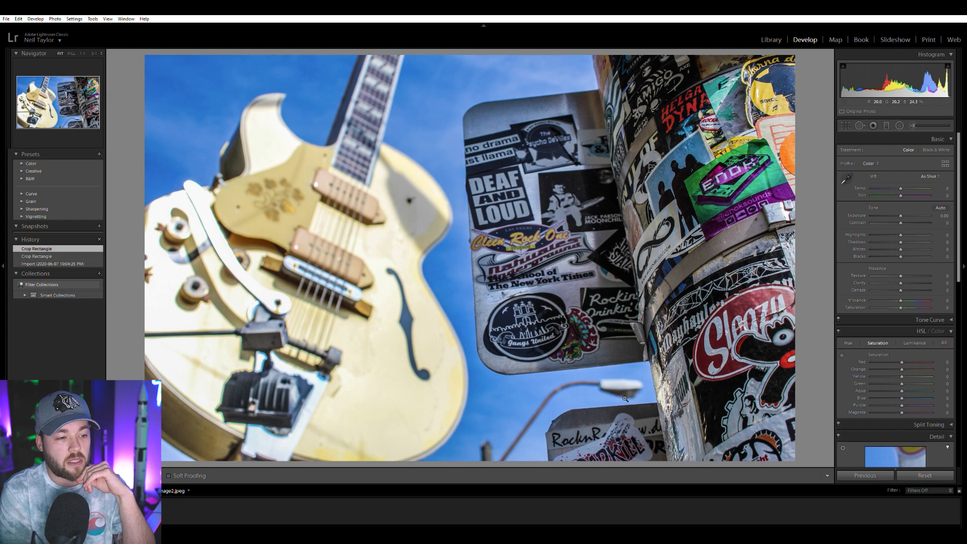
Inspect the street lamp between the guitar and signs at 1:1, and open the photo of the flag and helmet-on-rifle memorial
click(608, 399)
drag(608, 399, 698, 268)
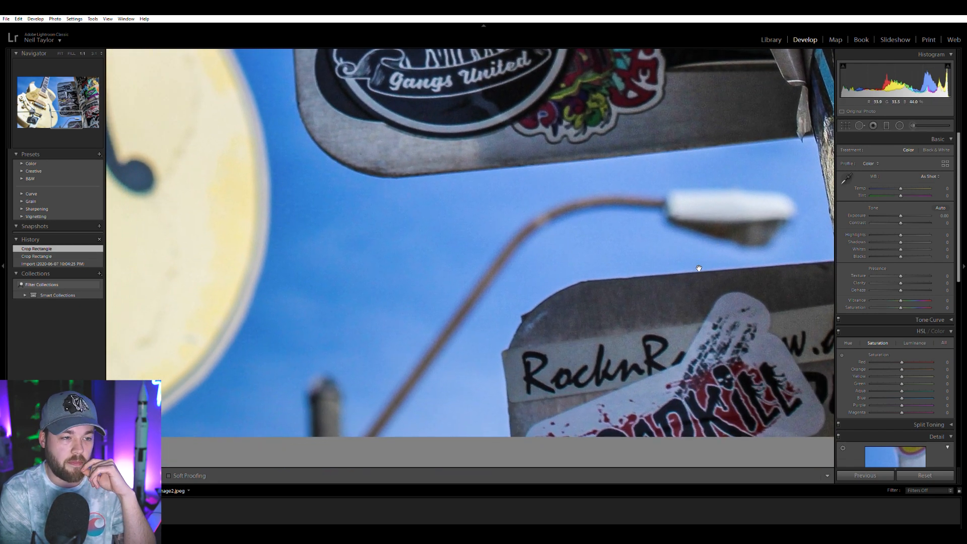
click(700, 267)
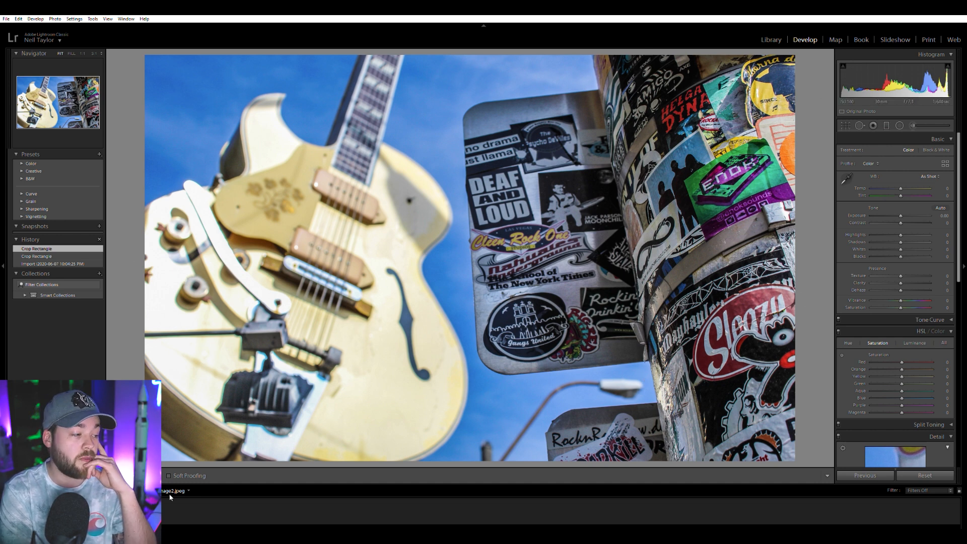
key(Right)
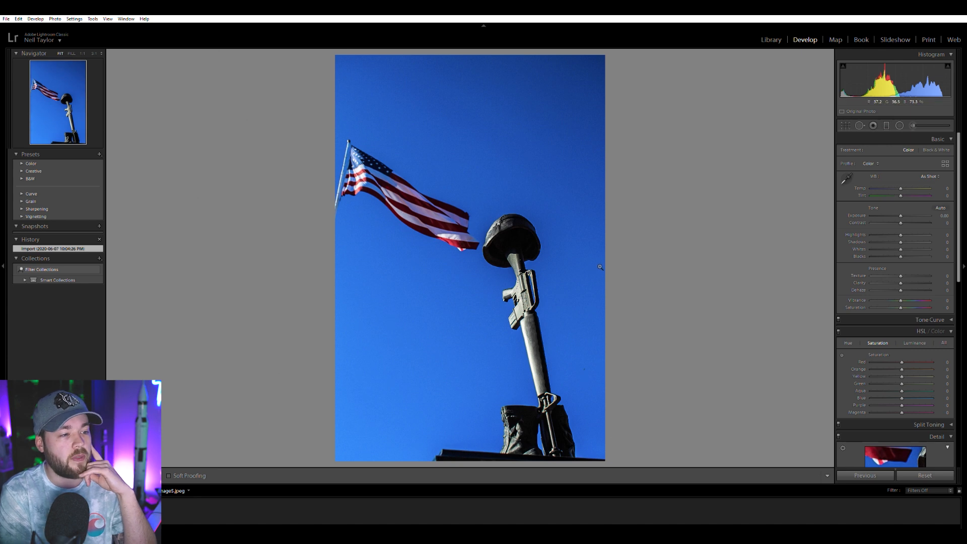
Set the flag memorial photo's Exposure to +0.36, and inspect the helmet, rifle and boots at 1:1
drag(900, 210, 902, 211)
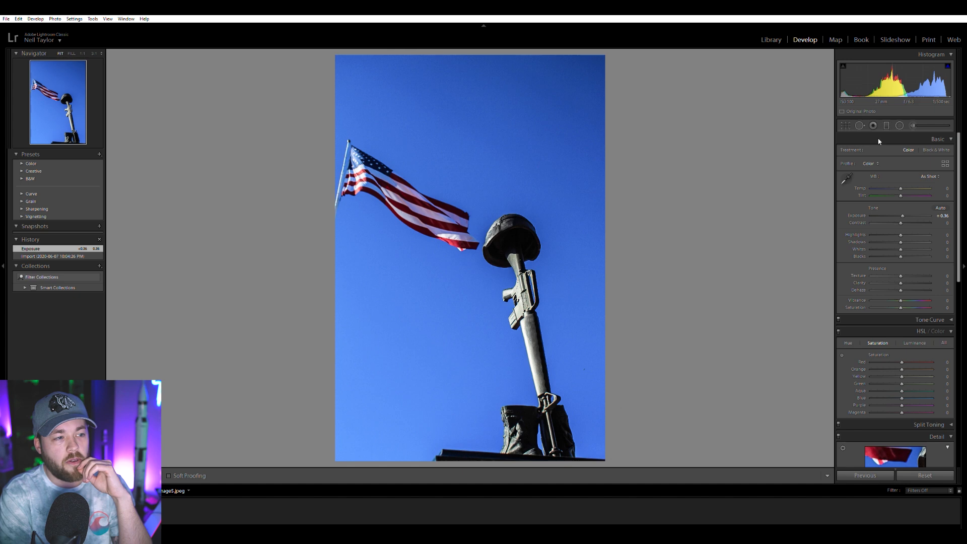
click(481, 265)
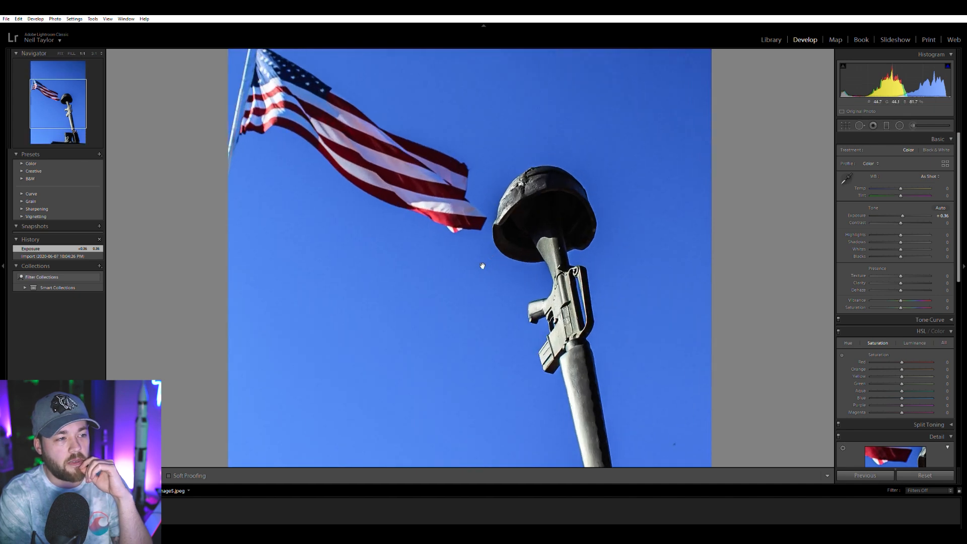
click(502, 265)
click(584, 391)
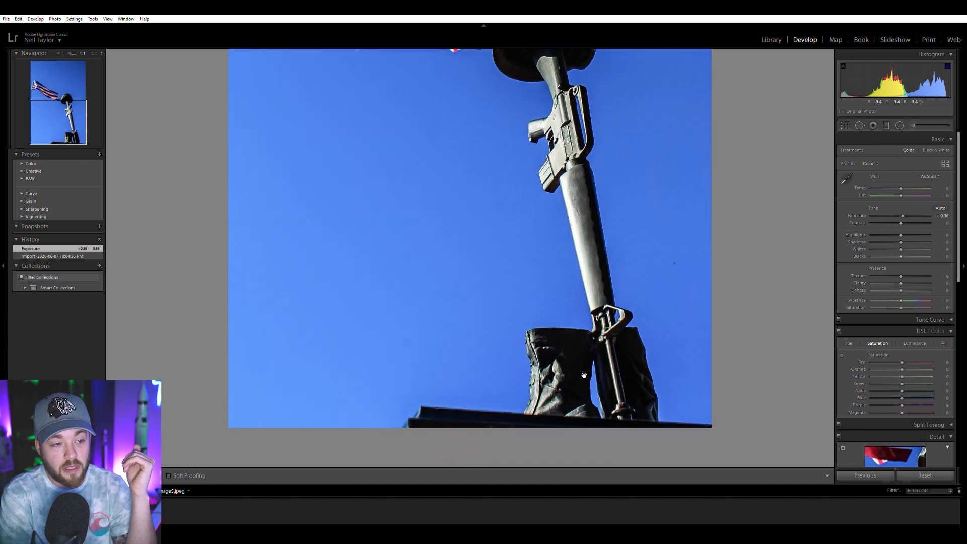
Heal the small dark spot in the sky beside the rifle barrel, and return to the full photo view
click(858, 125)
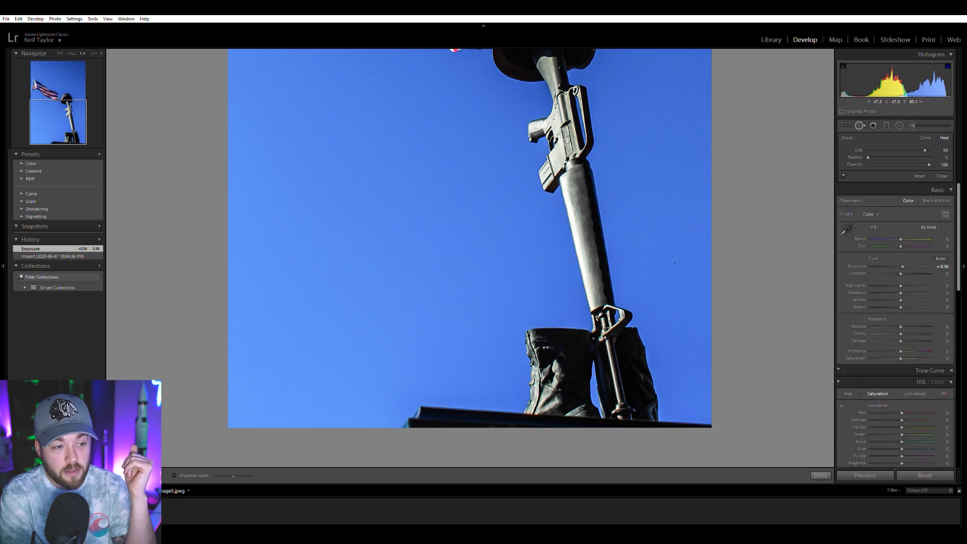
click(674, 263)
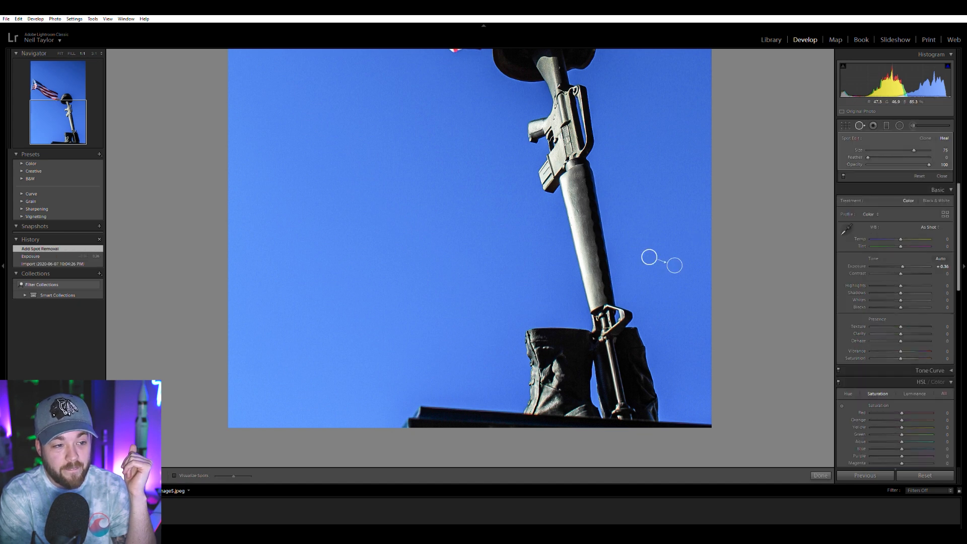
click(859, 125)
click(704, 202)
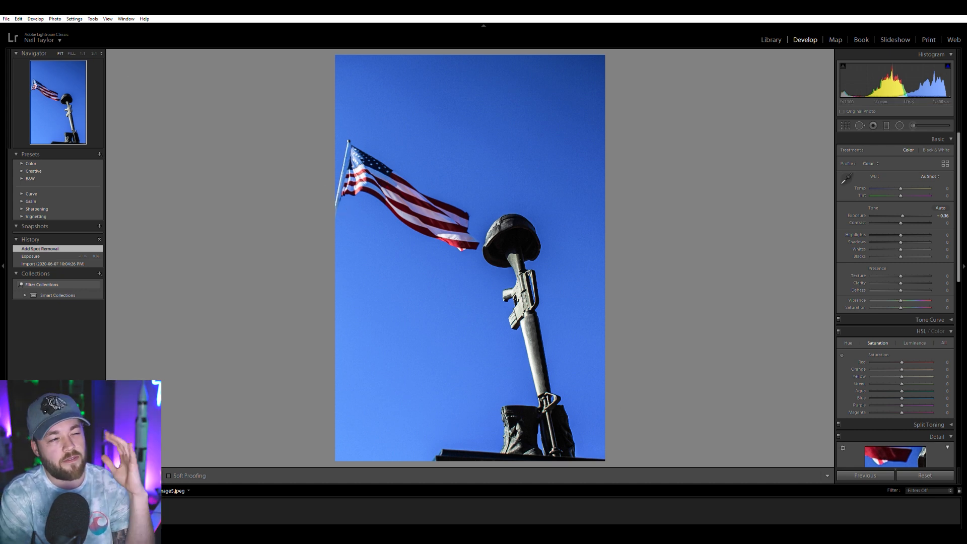
Open the photo of the white dog and inspect the focus on its face at 1:1
click(24, 511)
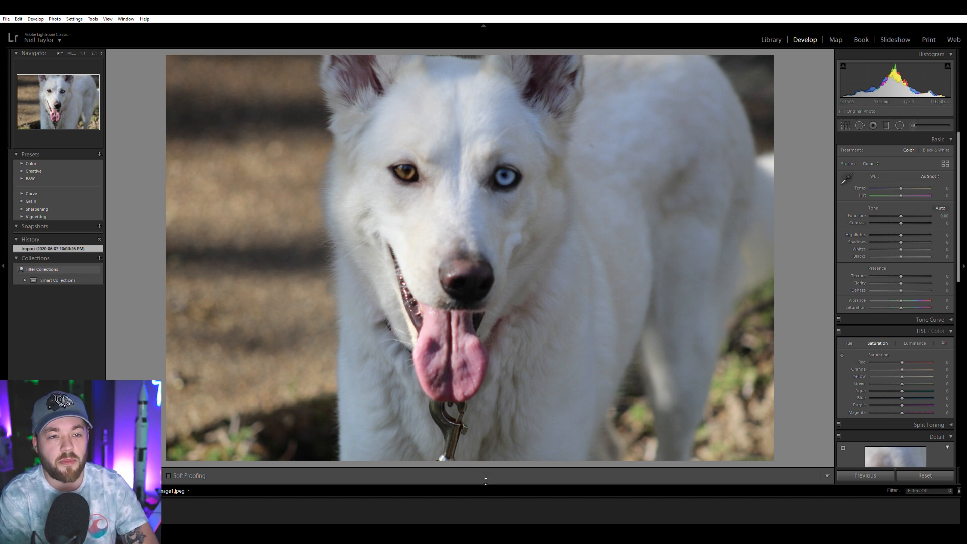
click(443, 302)
click(441, 246)
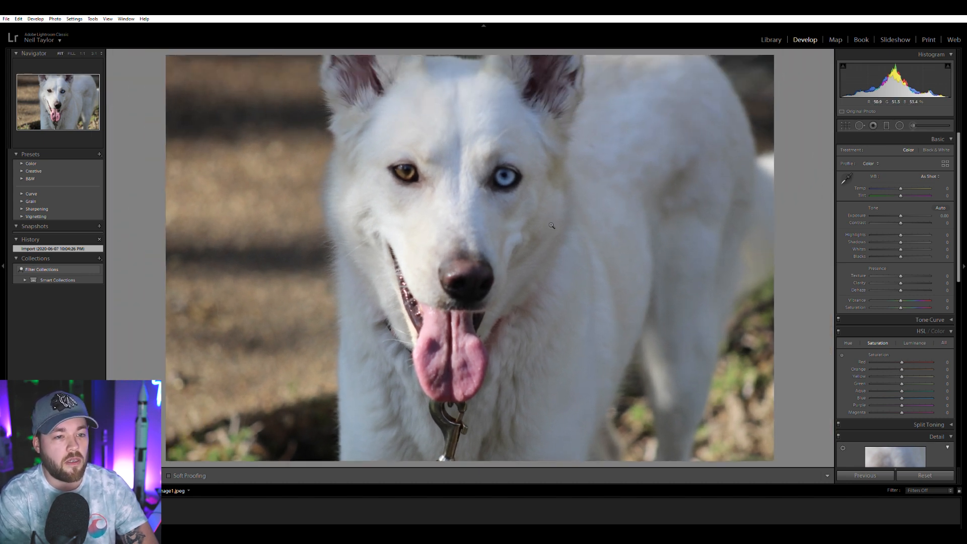
Try a higher Clarity on the dog photo, and reset it
drag(901, 282, 910, 282)
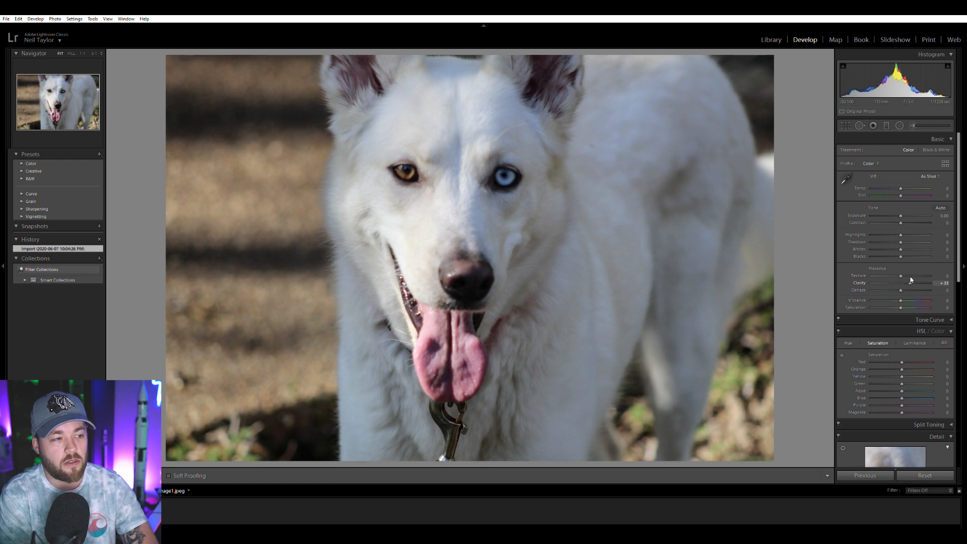
double_click(909, 281)
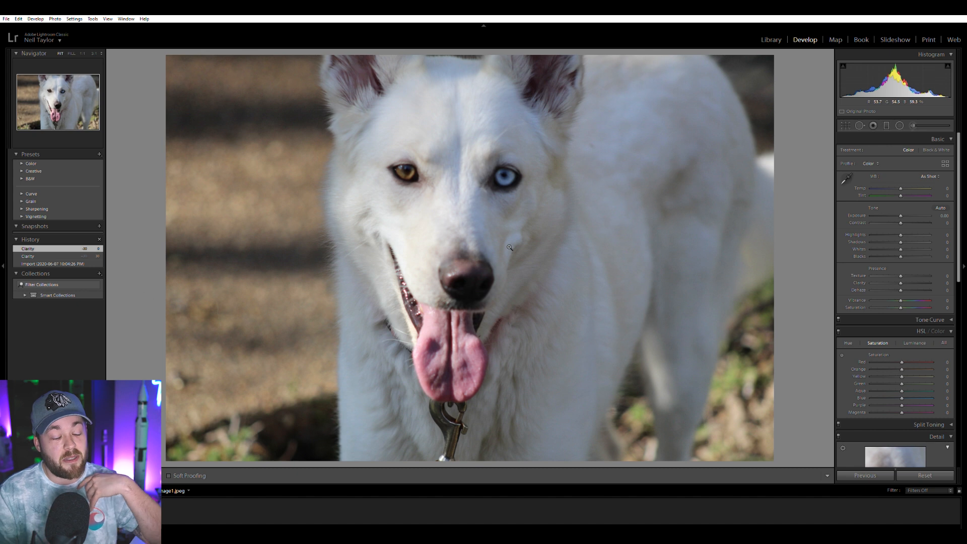
Inspect the dog's face up close, and set the photo's Contrast to +18
click(535, 215)
click(535, 214)
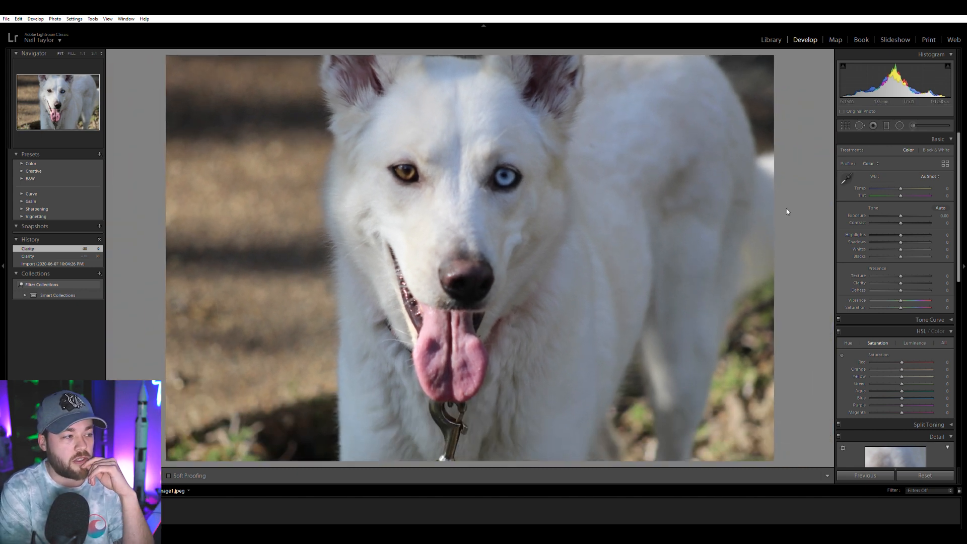
drag(900, 222, 906, 223)
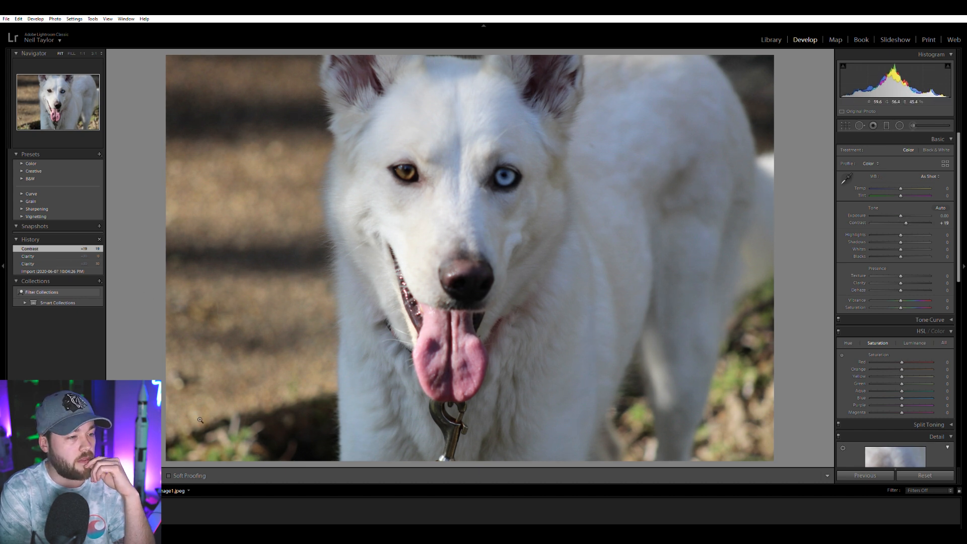
Switch to the next photographer's folder in the Library and open the black-and-white cat photo for developing
click(770, 39)
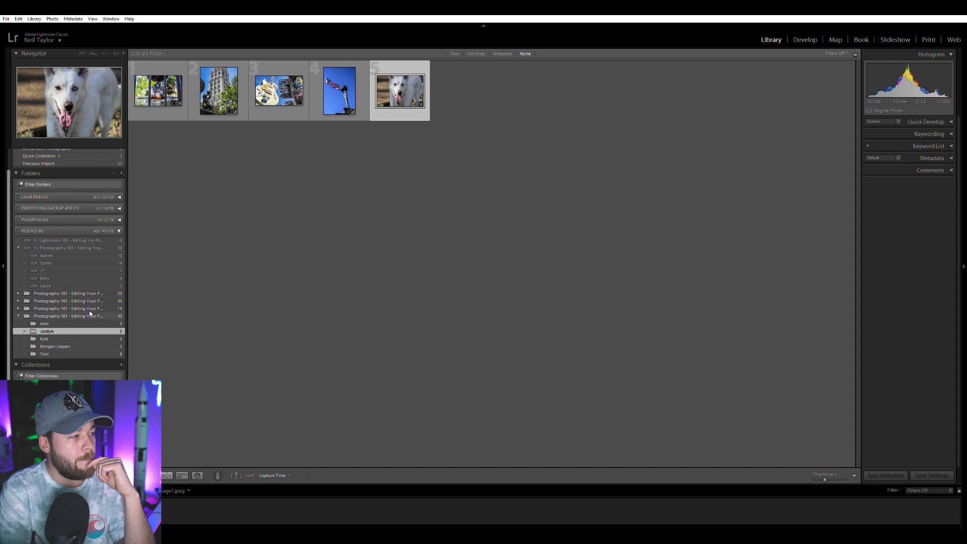
click(48, 338)
click(804, 39)
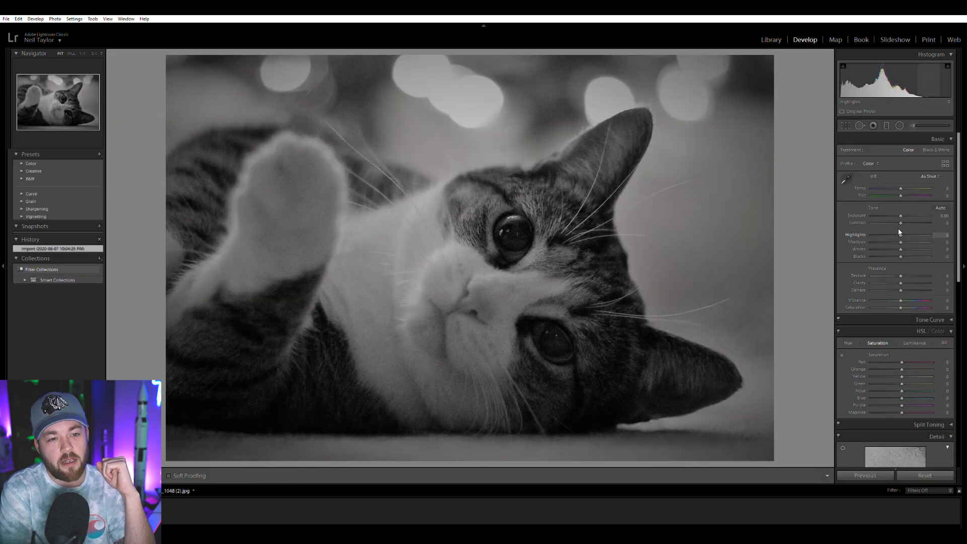
Set the cat photo's Exposure to +0.36, and enable Remove Chromatic Aberration while viewing the fur's edge at 1:1
drag(900, 215, 903, 212)
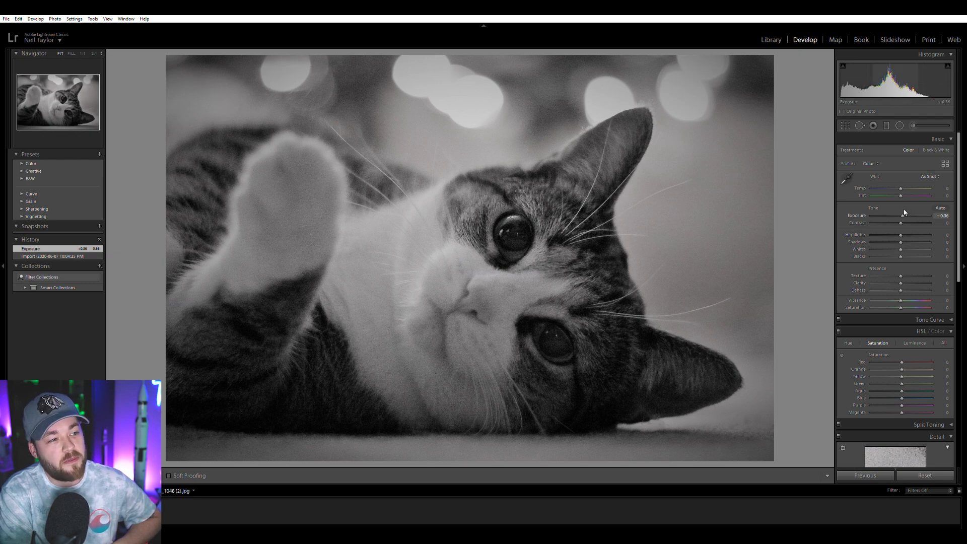
click(565, 97)
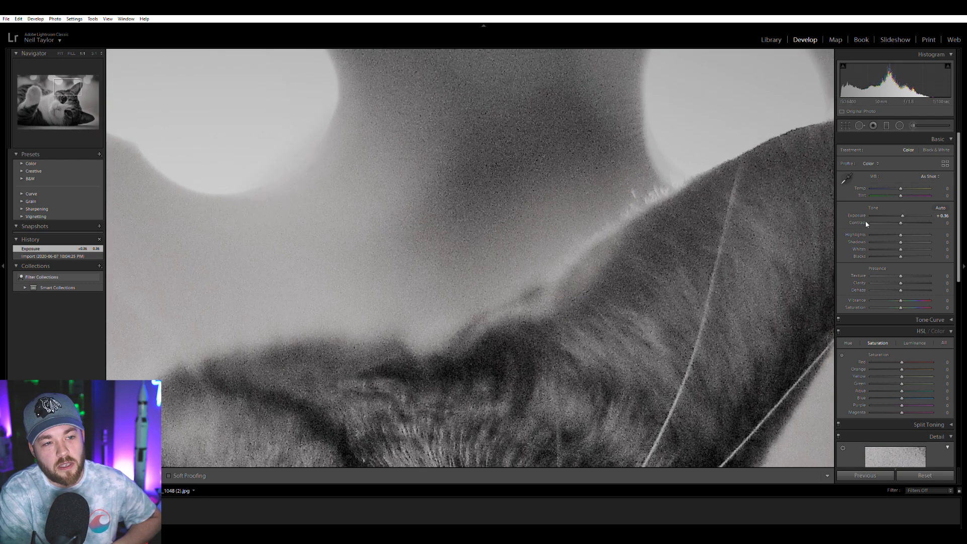
scroll(866, 222, down, 6)
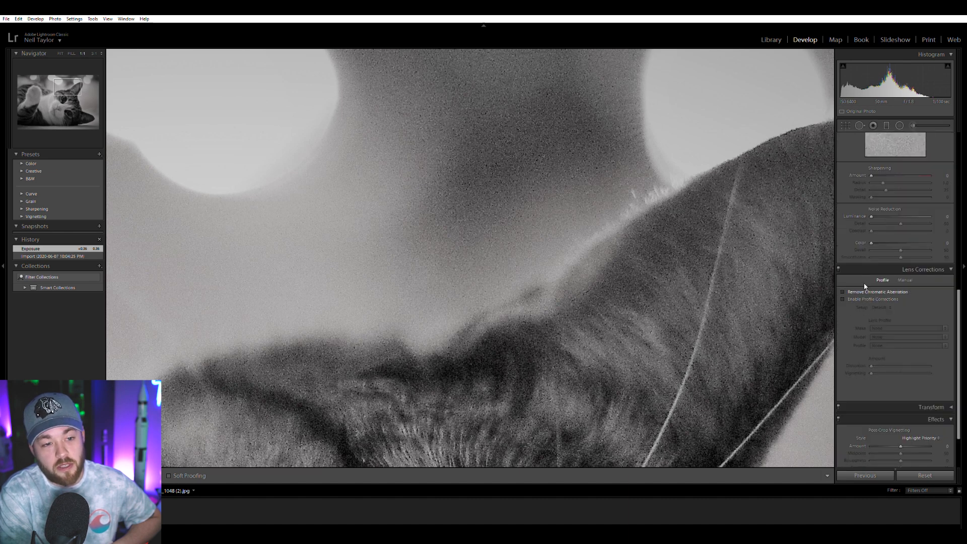
click(864, 291)
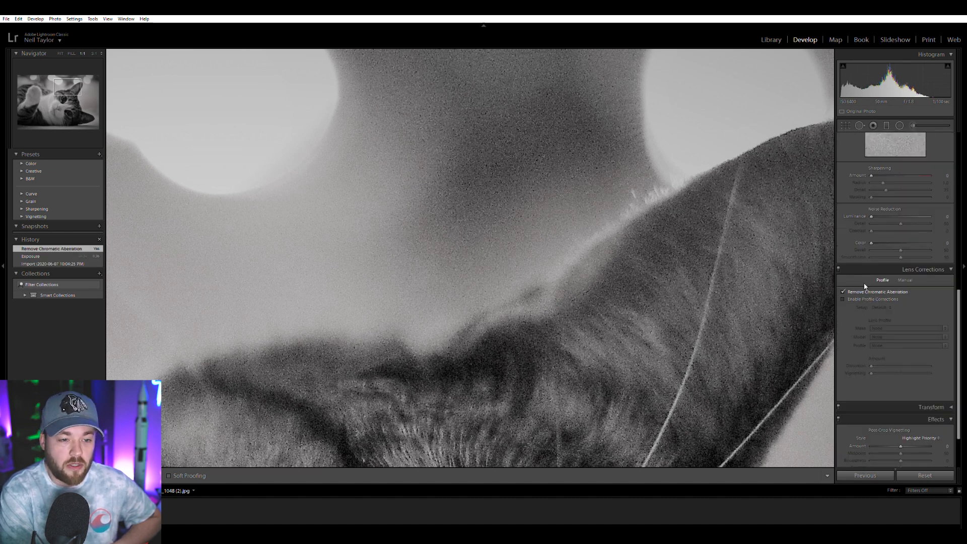
Disable Remove Chromatic Aberration on the cat photo, and set Luminance noise reduction to 56, checking the blurred background lights at 1:1
scroll(854, 338, up, 2)
click(853, 353)
drag(870, 278, 904, 272)
click(514, 222)
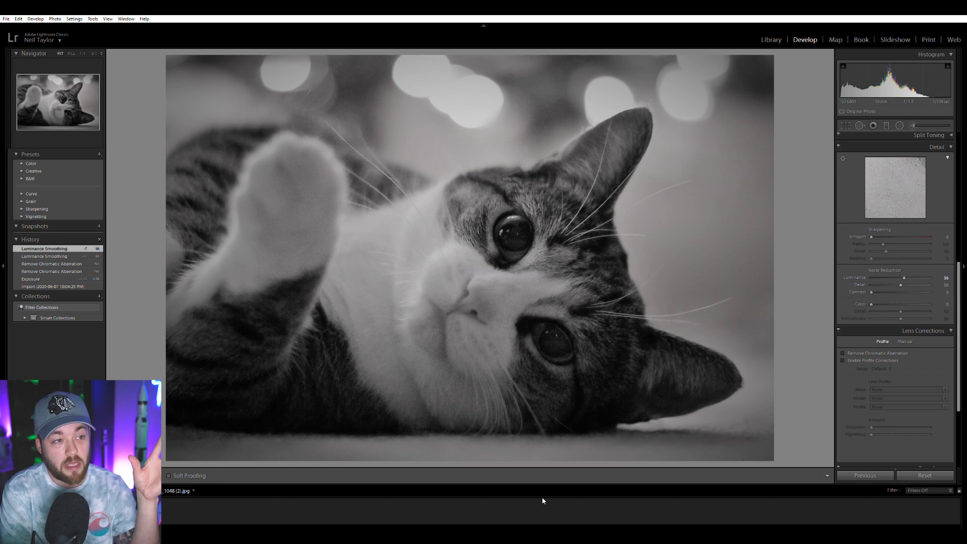
click(459, 95)
drag(504, 110, 473, 168)
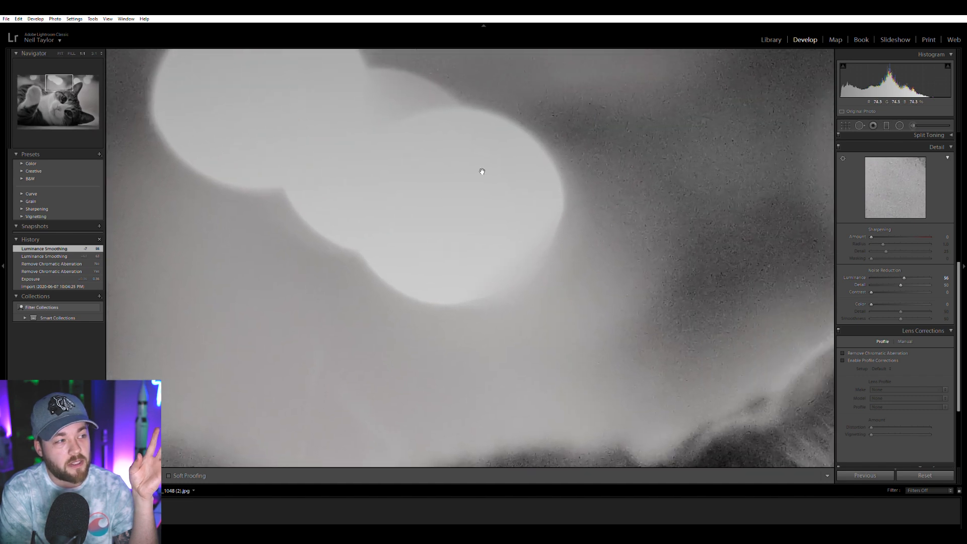
click(489, 338)
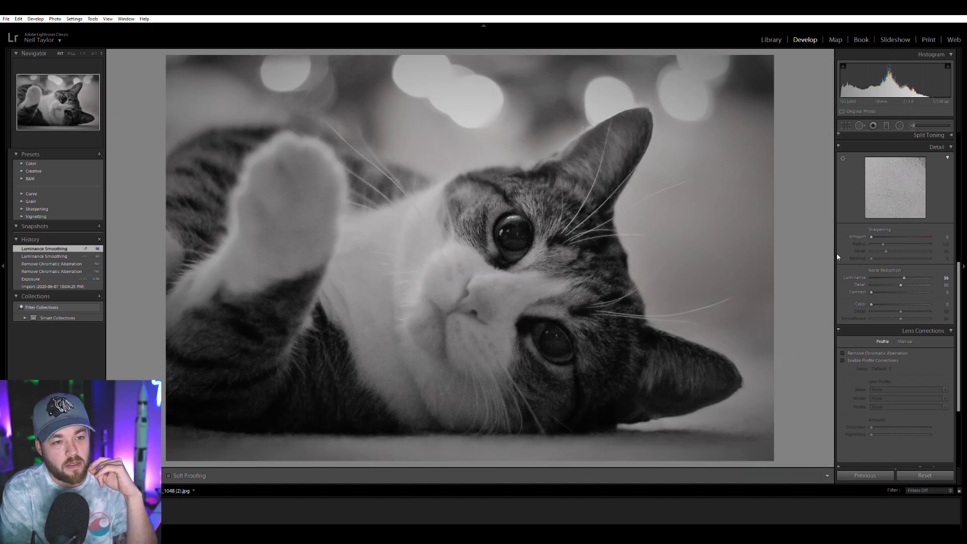
Raise the cat photo's Exposure, and open the duck photo to examine the bird's focus up close
scroll(896, 227, up, 8)
drag(900, 211, 908, 207)
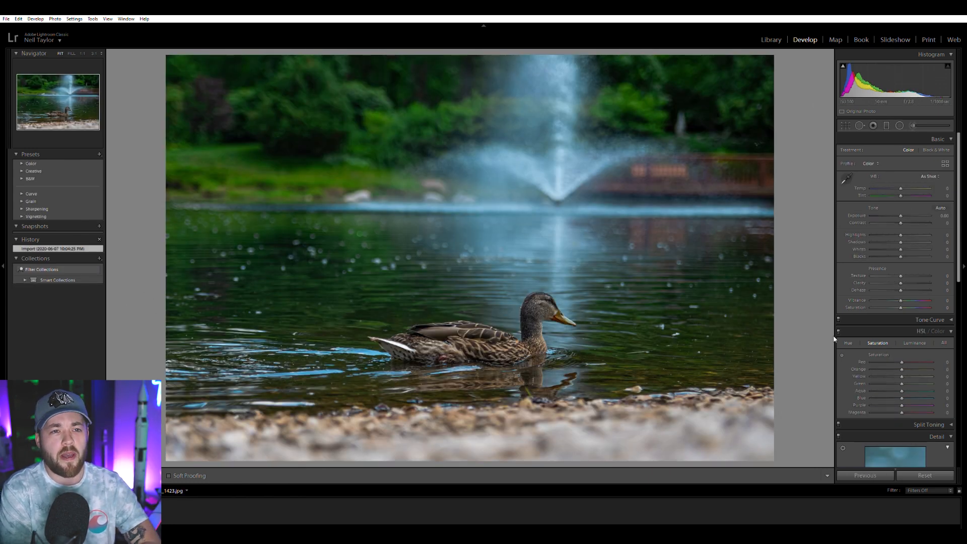
click(533, 331)
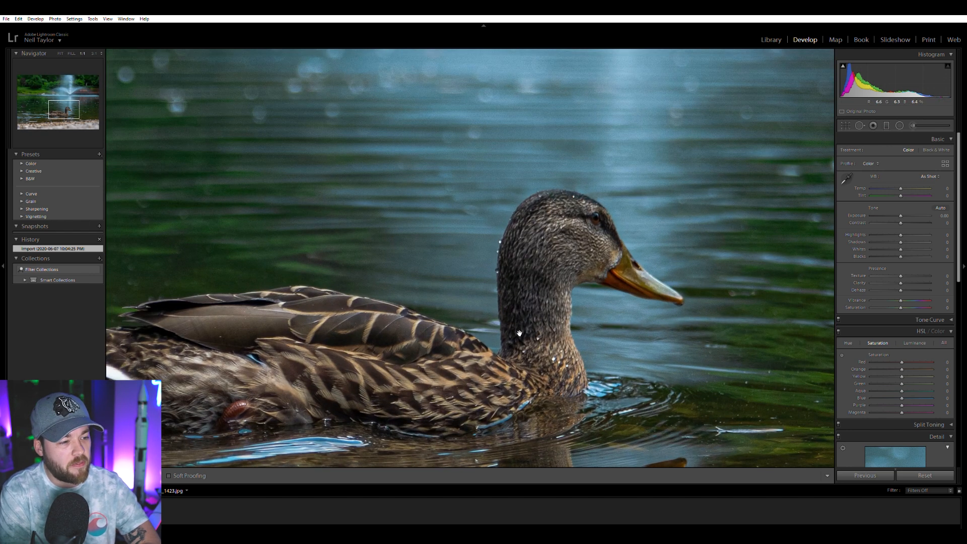
click(513, 326)
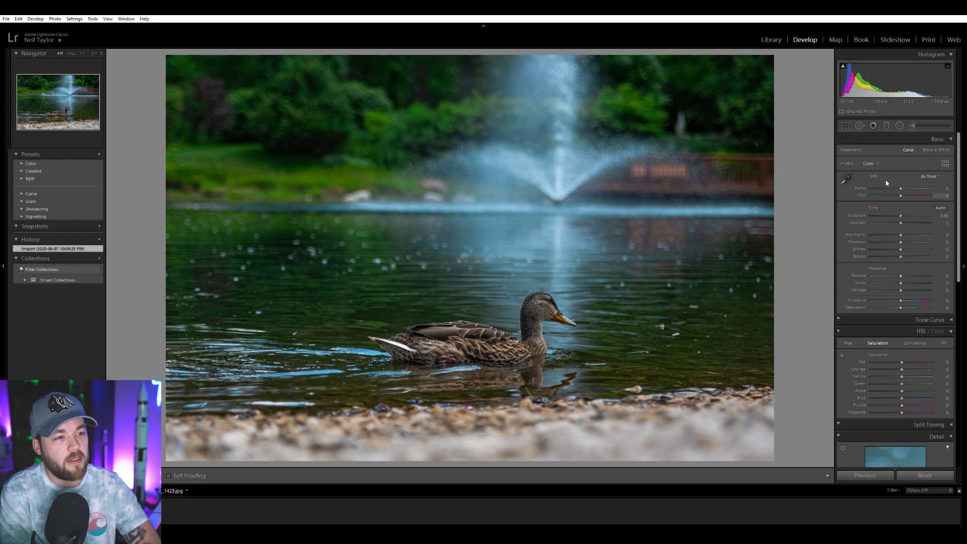
Straighten the duck photo with a crop angle of -0.99 so the waterline is level
click(845, 125)
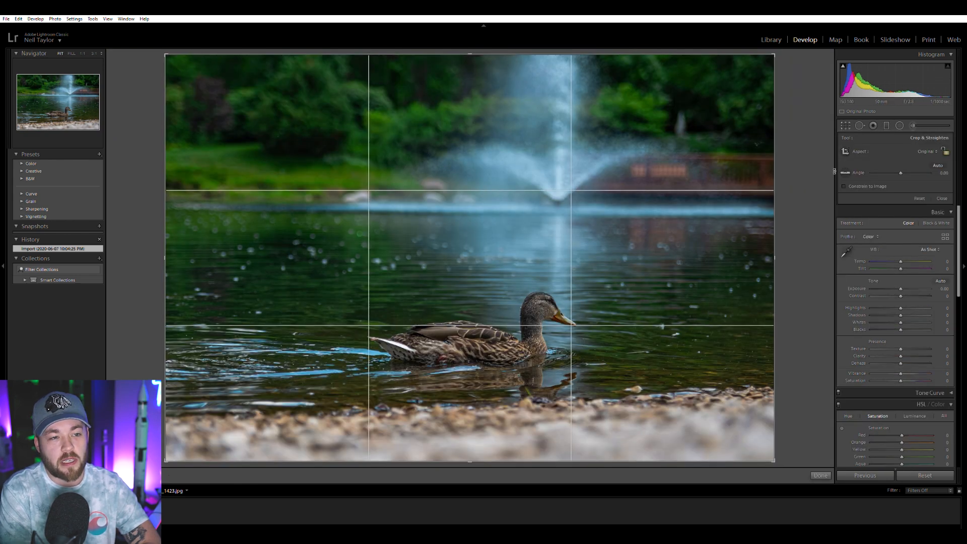
drag(833, 172, 833, 163)
key(Return)
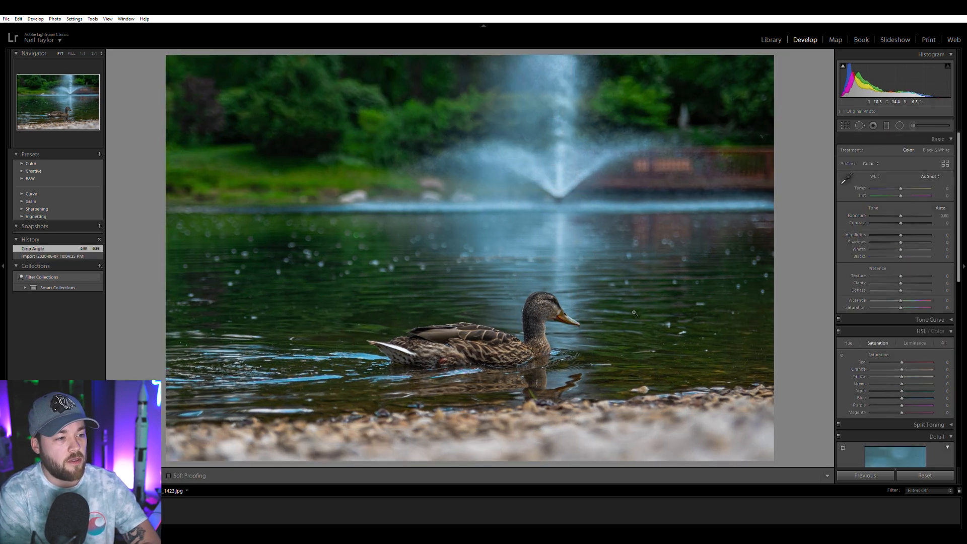
Set the duck photo's Temp to +5 and its Saturation to -35 for Green, -13 for Aqua and -14 for Blue
click(508, 328)
click(509, 327)
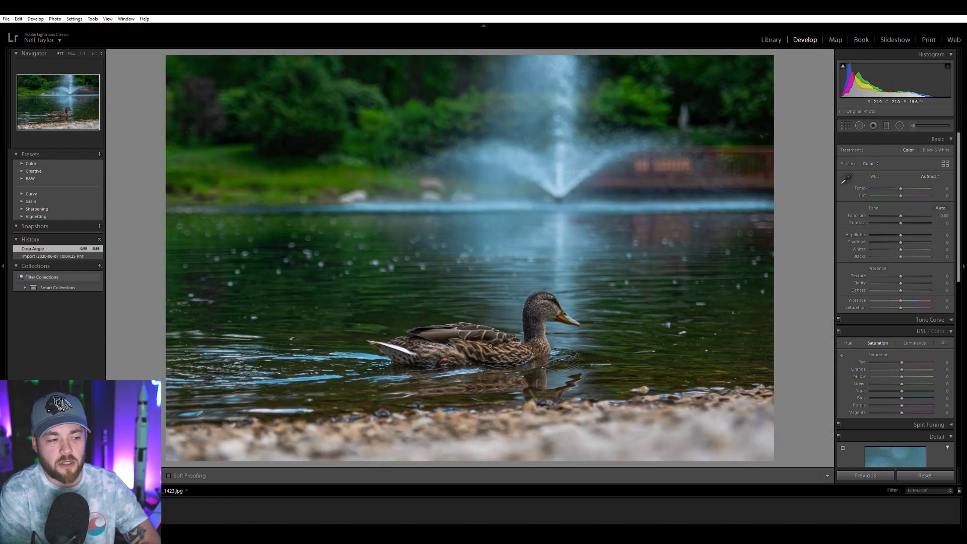
click(490, 347)
click(890, 382)
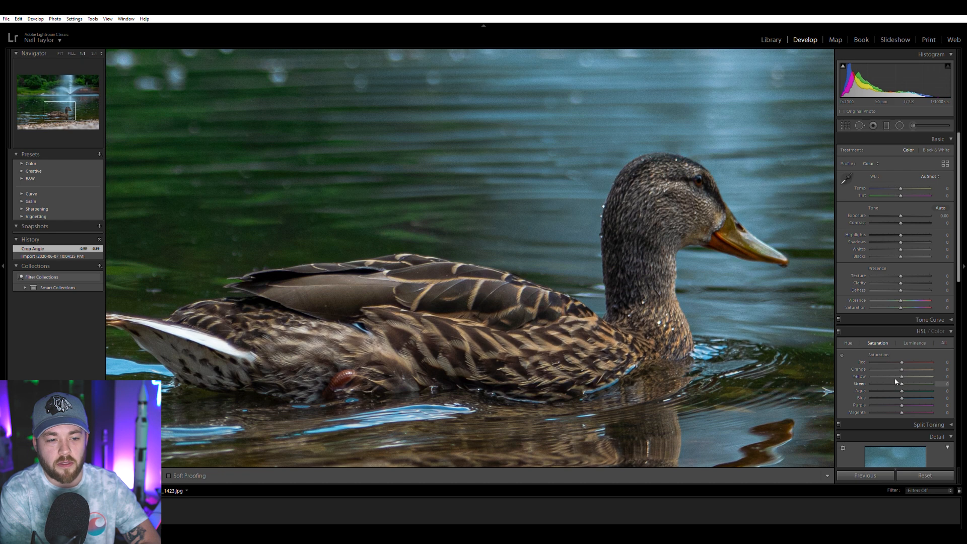
click(901, 187)
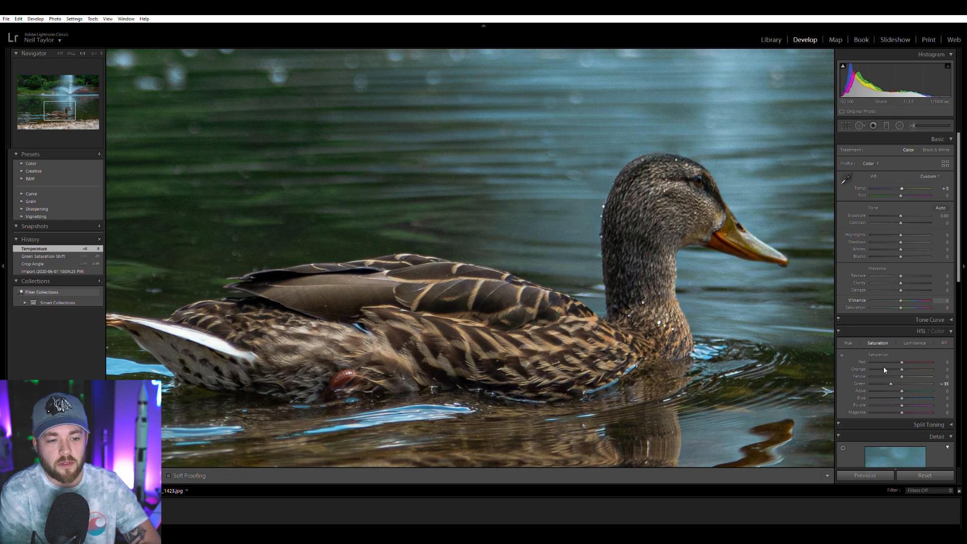
drag(899, 398, 897, 390)
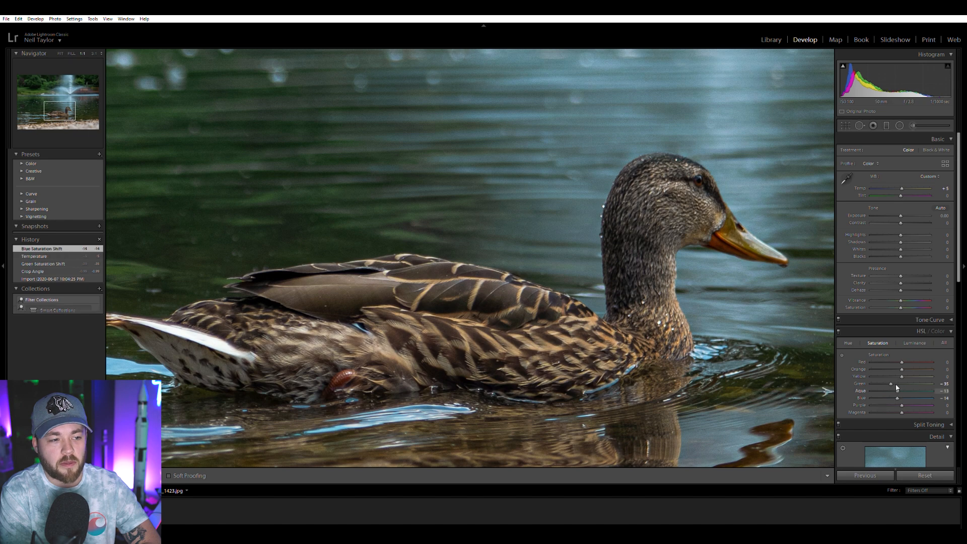
click(726, 301)
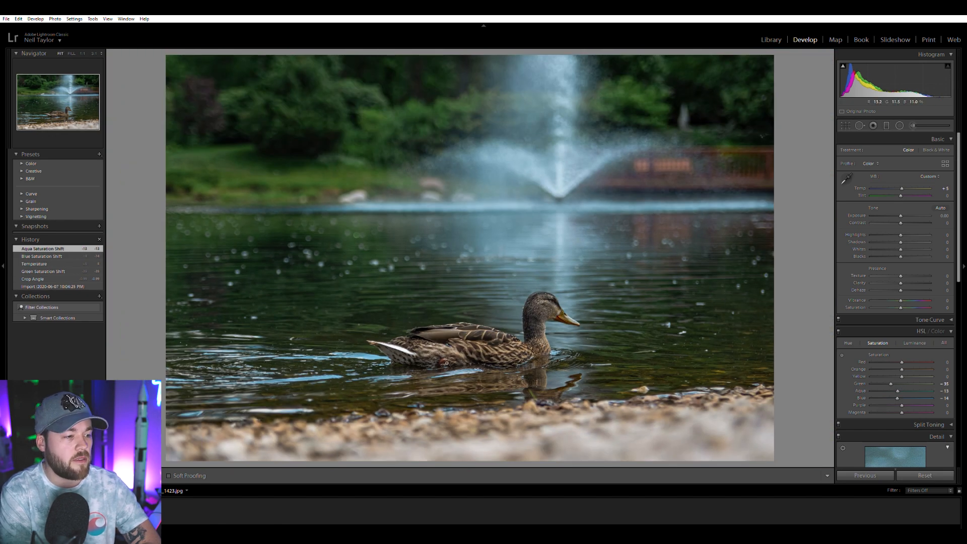
Set the duck photo's Tint to +8 and Exposure to +0.74, checking the duck at 1:1
click(435, 301)
click(531, 320)
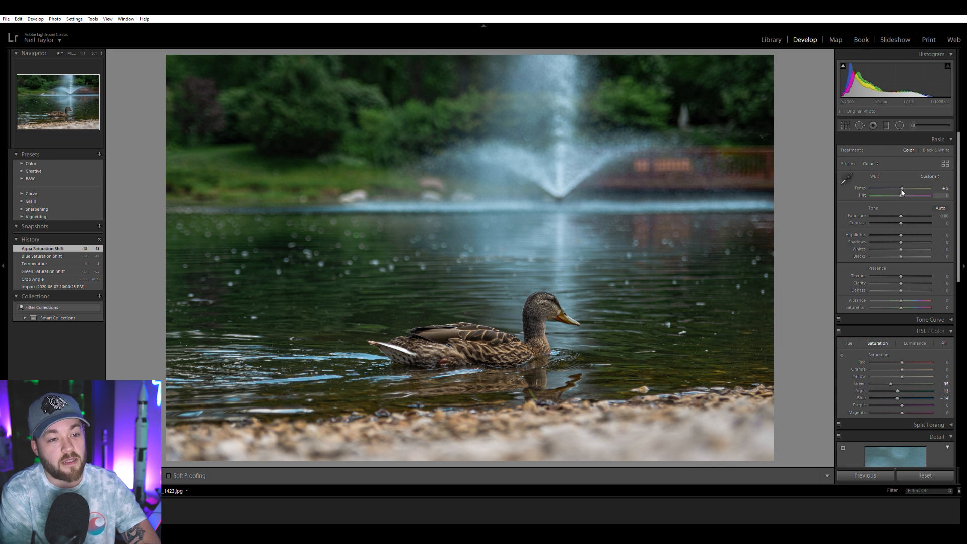
drag(904, 191, 905, 213)
click(537, 321)
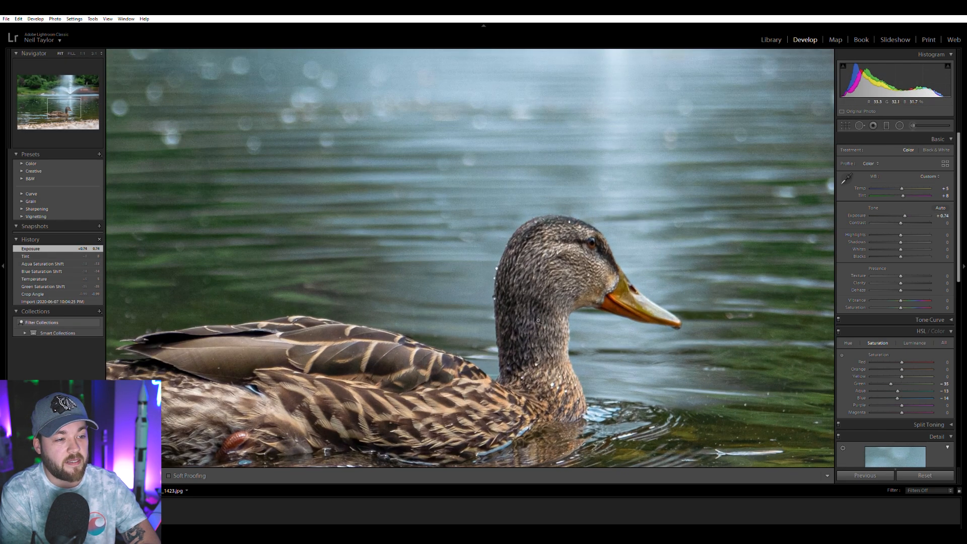
click(538, 320)
Open the beach sunset photo and rotate its crop to level the water's horizon
key(Right)
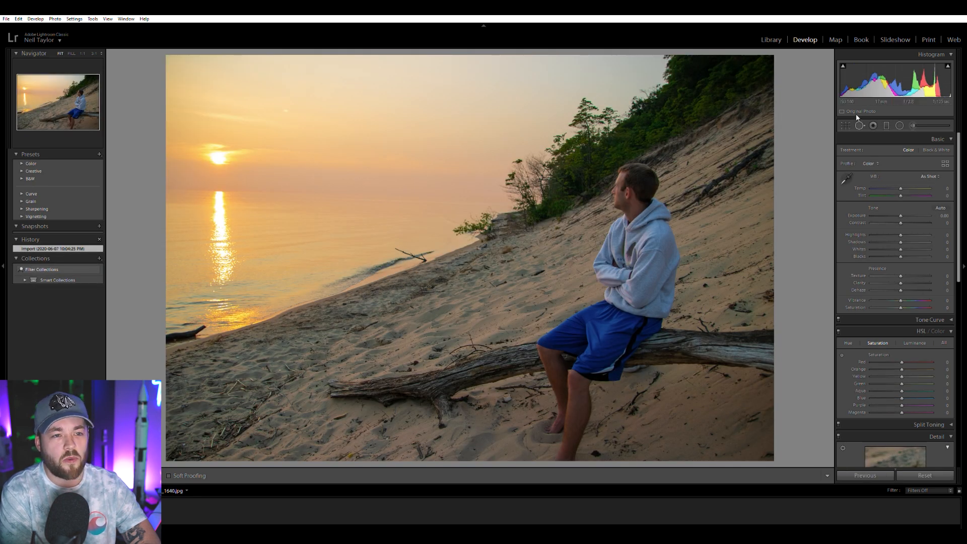
click(845, 126)
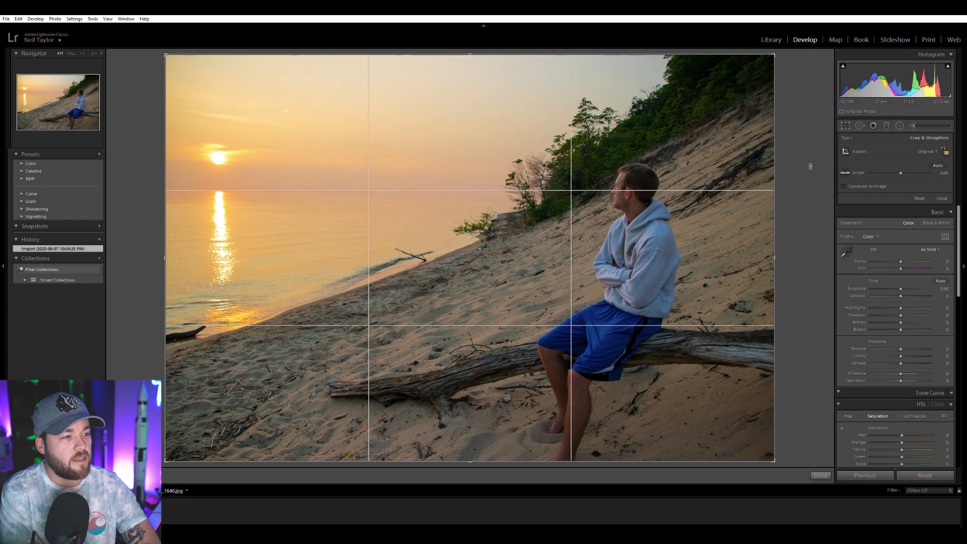
drag(810, 166, 810, 166)
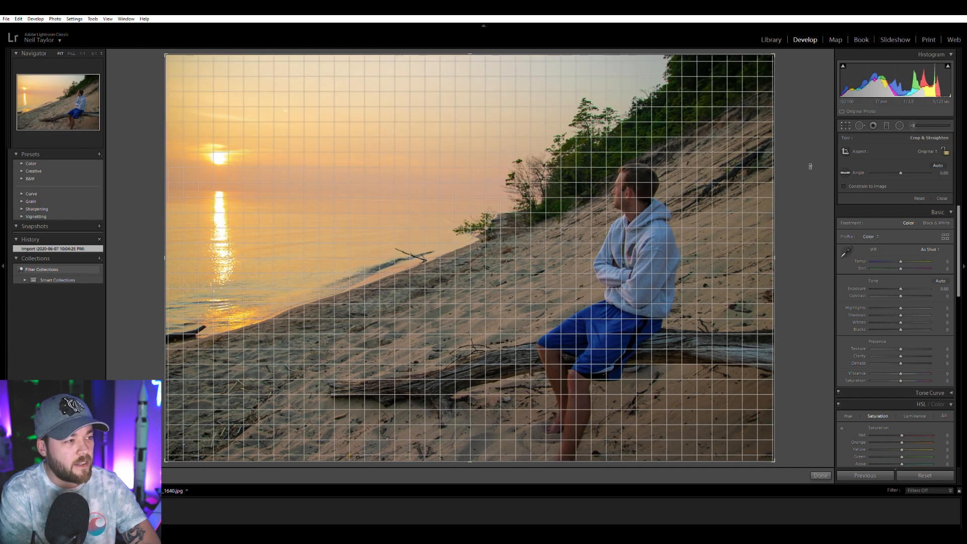
drag(810, 166, 828, 152)
key(Return)
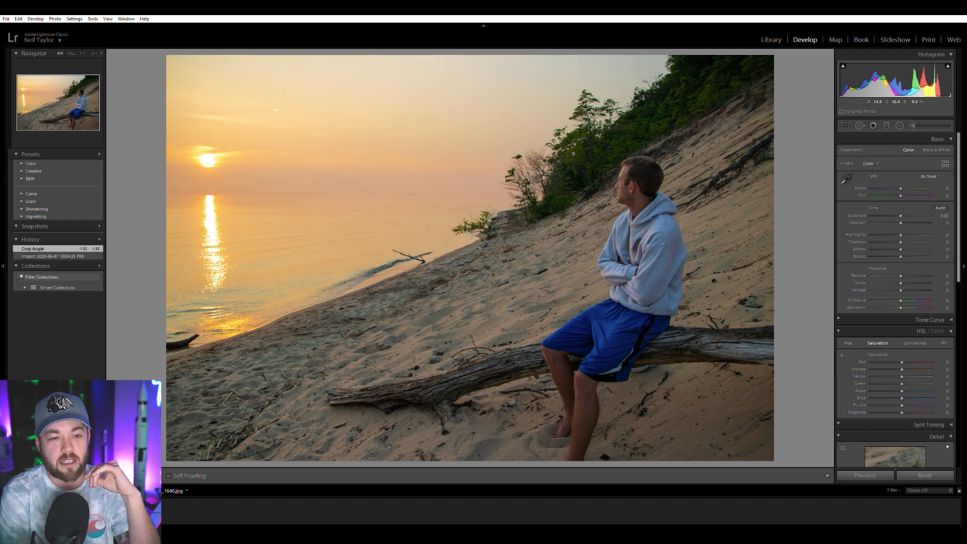
Set the sunset photo's Exposure to +0.29, Highlights to -83 and Shadows to +47, and enable Remove Chromatic Aberration
mouse_move(900, 242)
mouse_down()
mouse_move(910, 239)
mouse_move(886, 233)
mouse_move(904, 212)
mouse_move(875, 234)
mouse_move(914, 242)
mouse_up()
click(646, 161)
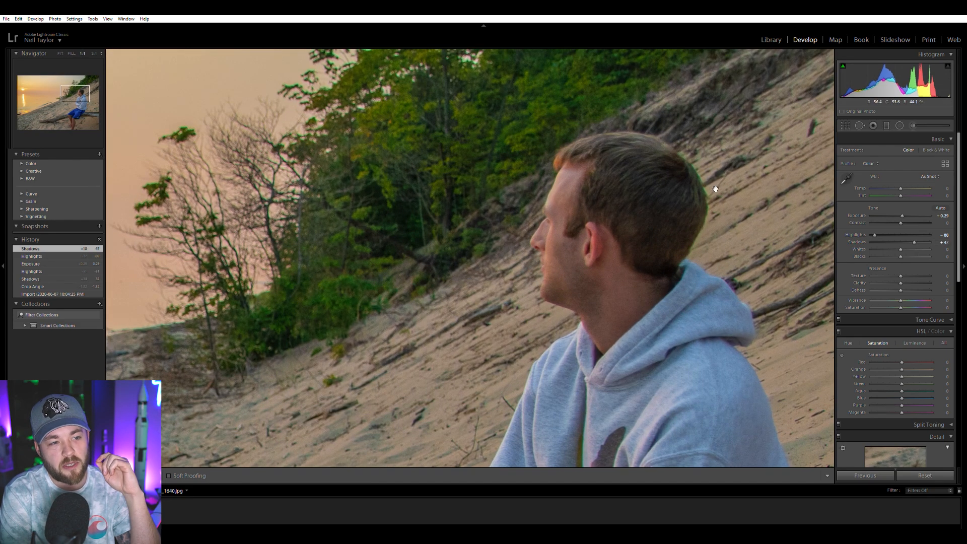
scroll(869, 289, down, 10)
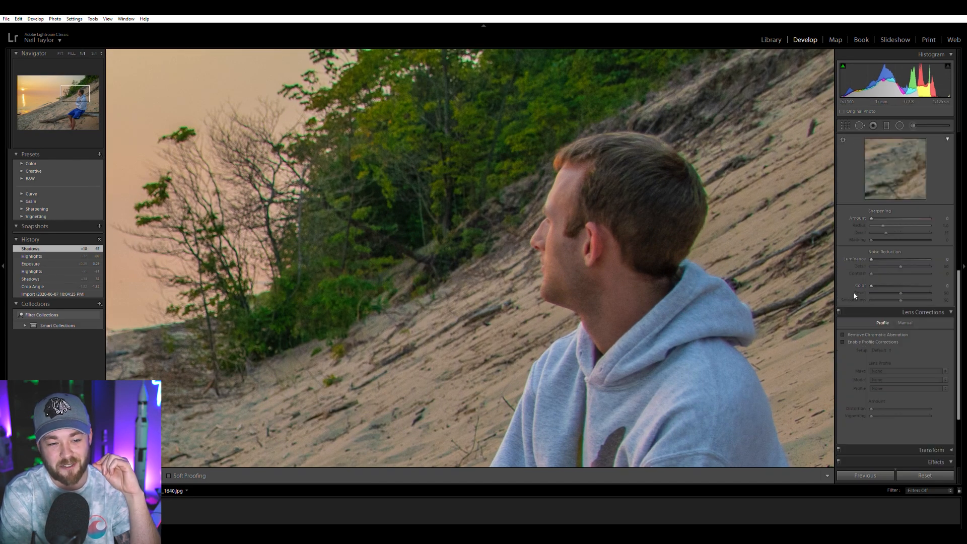
click(854, 332)
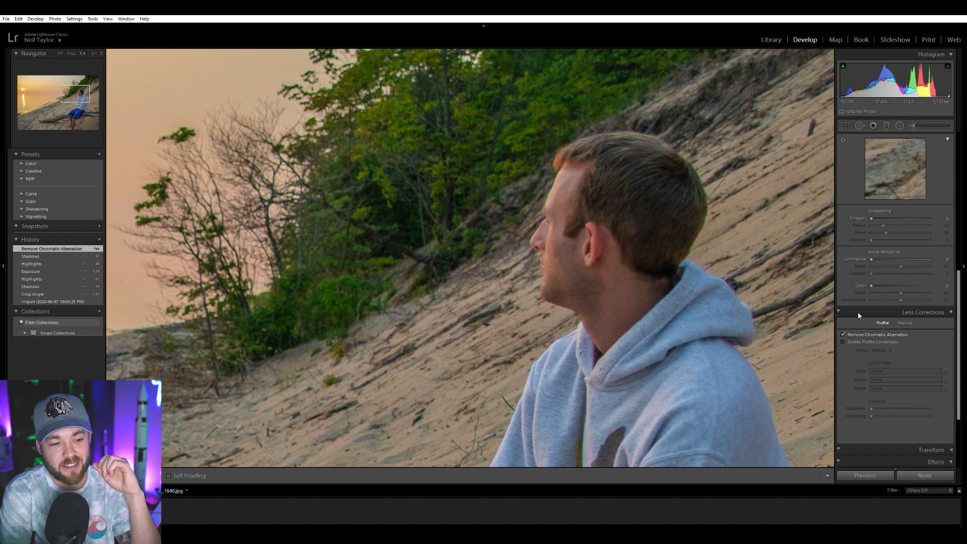
click(731, 251)
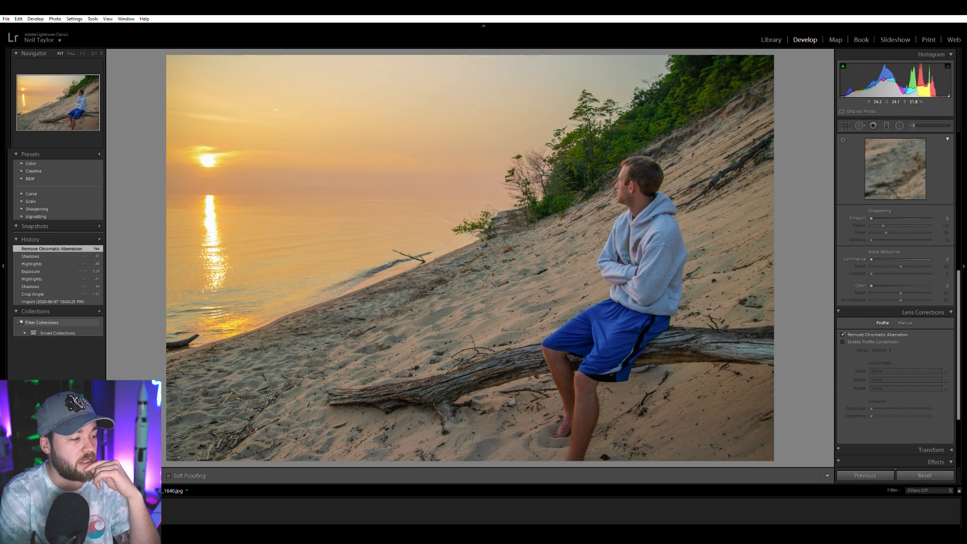
Straighten the speedboat photo with a crop angle of -0.77, and check the distant skyline at 1:1
key(Right)
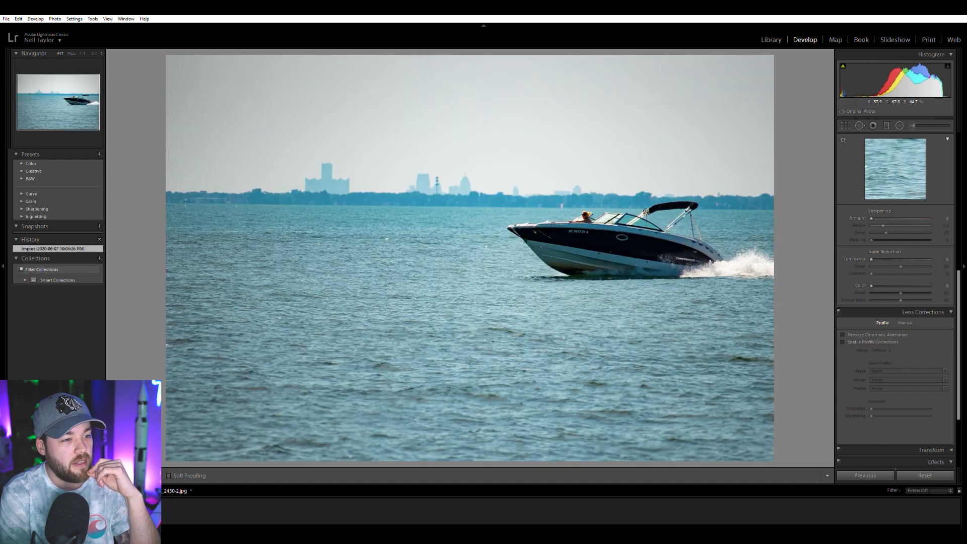
click(845, 125)
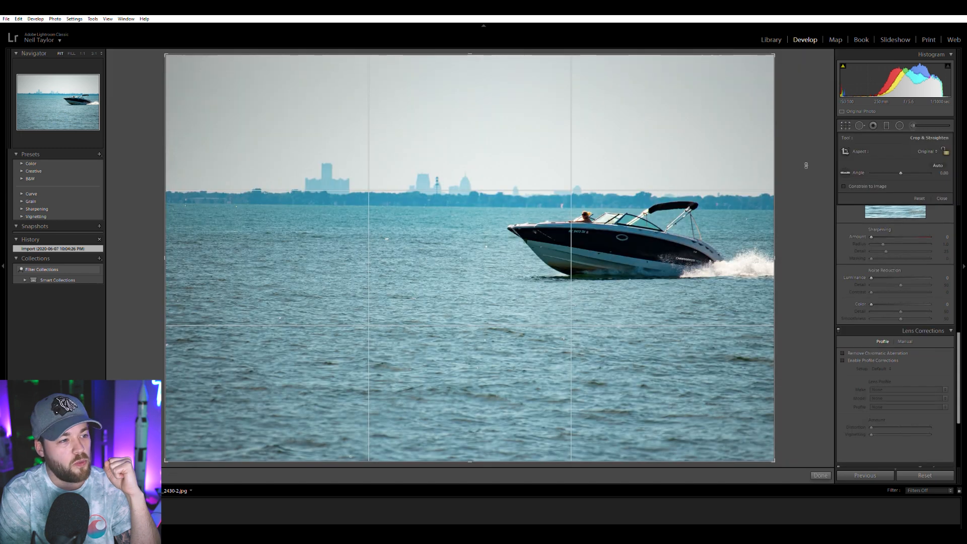
drag(806, 165, 808, 155)
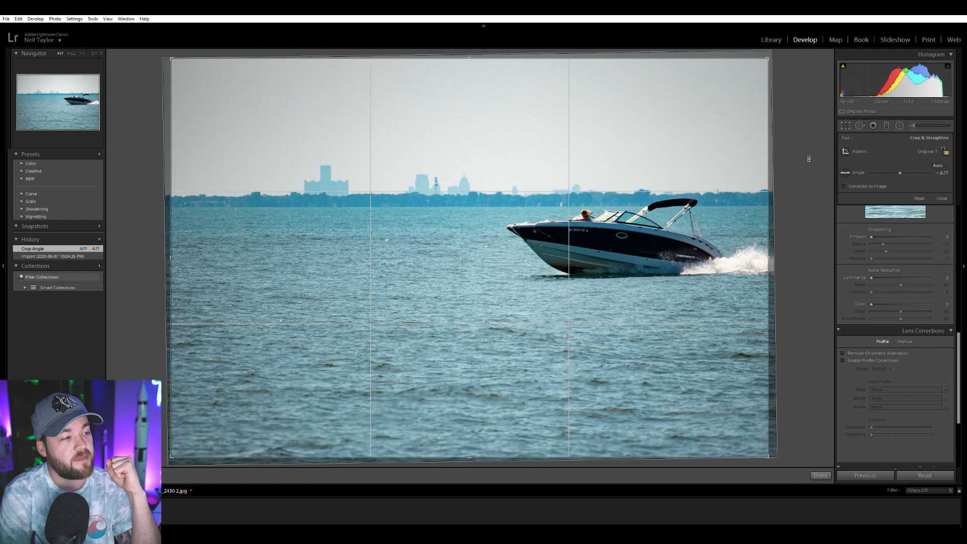
key(Return)
click(365, 161)
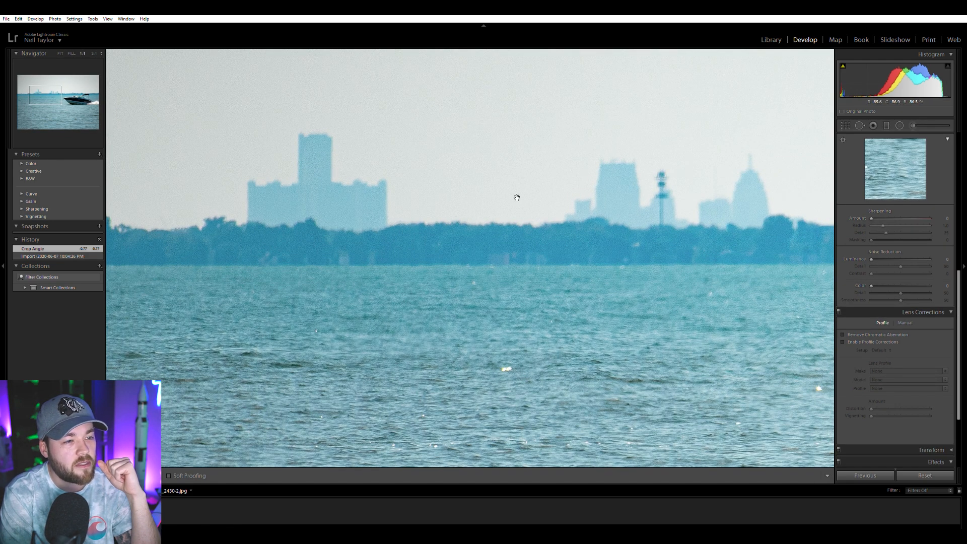
click(441, 189)
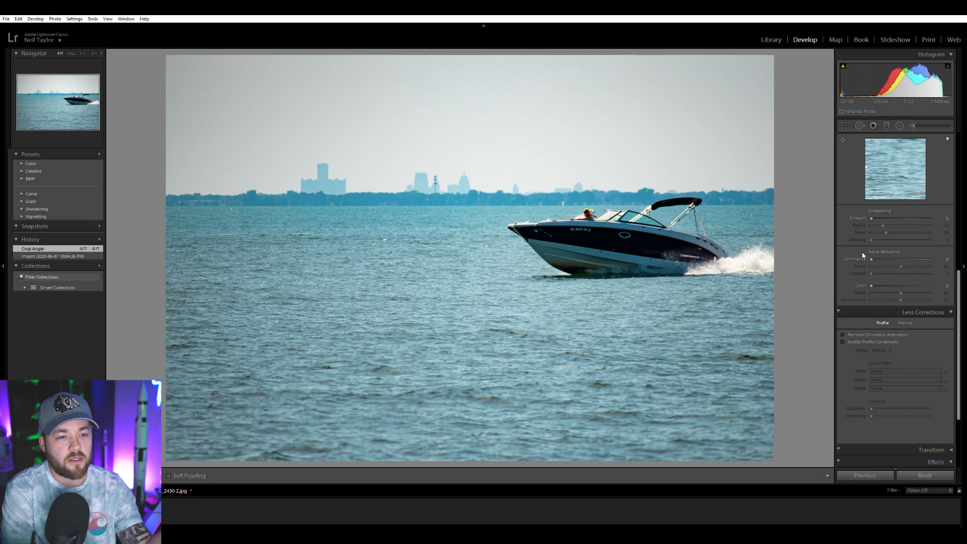
Set the speedboat photo's Aqua Saturation to -100, and reset the trial changes to Green and Blue Saturation
scroll(862, 252, up, 5)
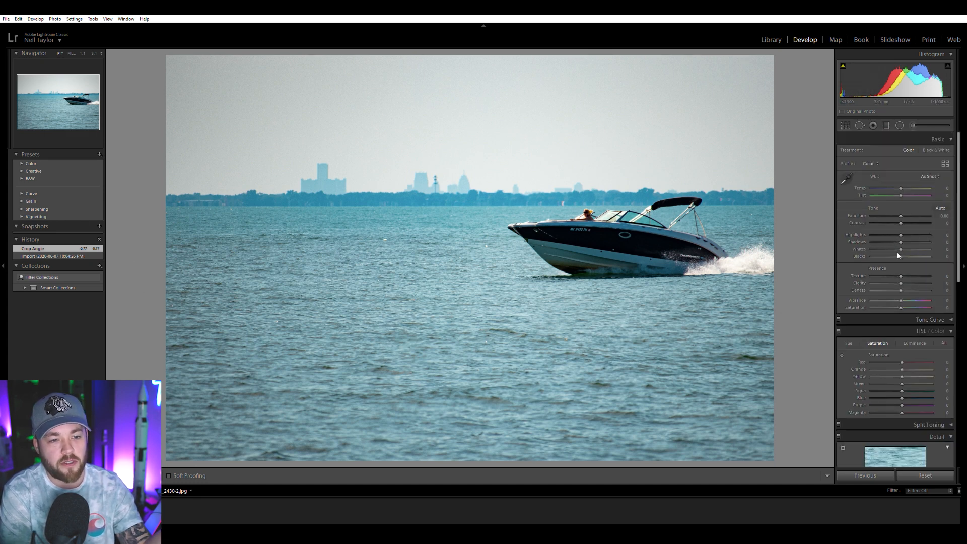
drag(882, 378, 889, 382)
drag(901, 390, 854, 392)
double_click(869, 390)
double_click(888, 383)
drag(914, 397, 913, 397)
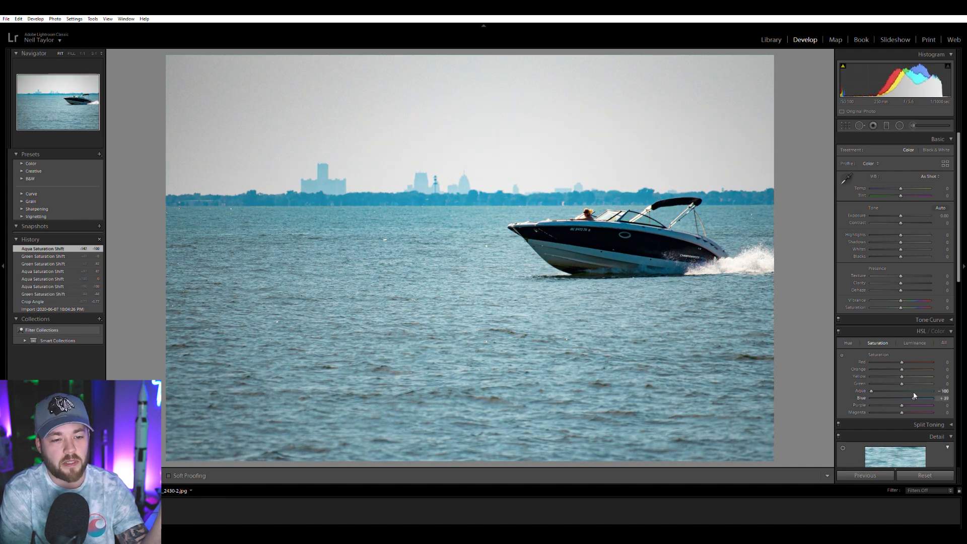
double_click(913, 397)
Set the speedboat photo's Exposure to +0.10, Highlights to -32, Shadows to +39 and Vibrance to +20
drag(900, 240, 901, 215)
drag(900, 300, 906, 295)
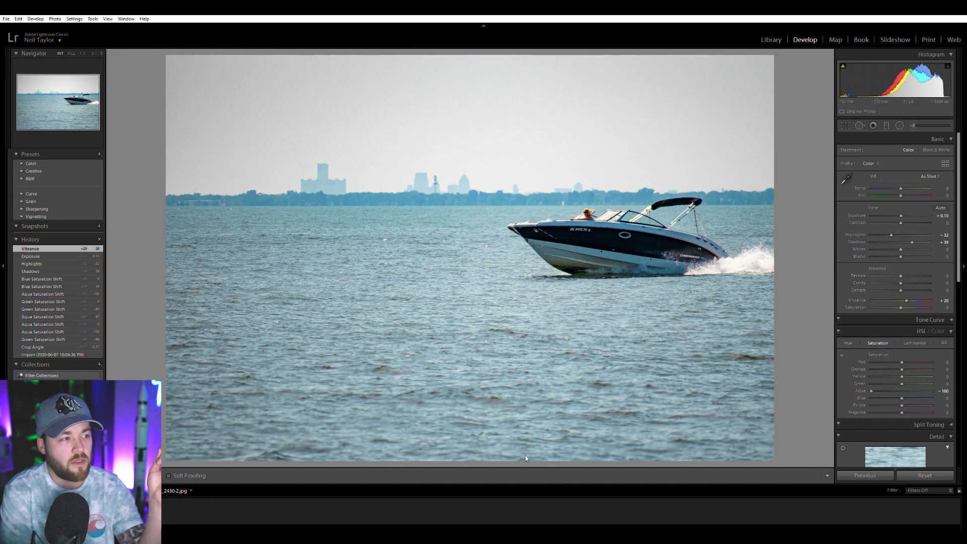
Examine the sky, skyline and speedboat up close, and open the chimpanzee photo
click(375, 166)
drag(373, 173, 599, 324)
drag(503, 287, 681, 296)
drag(672, 290, 584, 274)
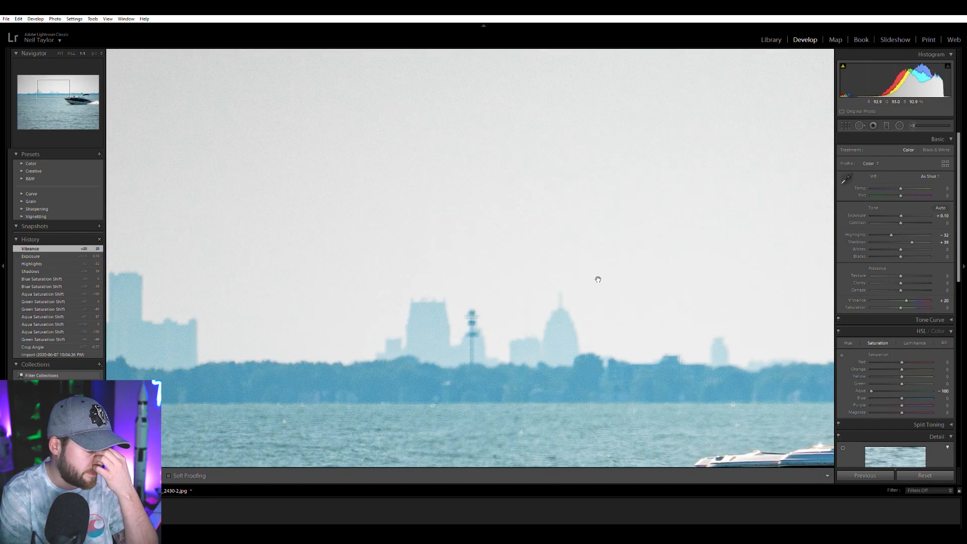
click(597, 278)
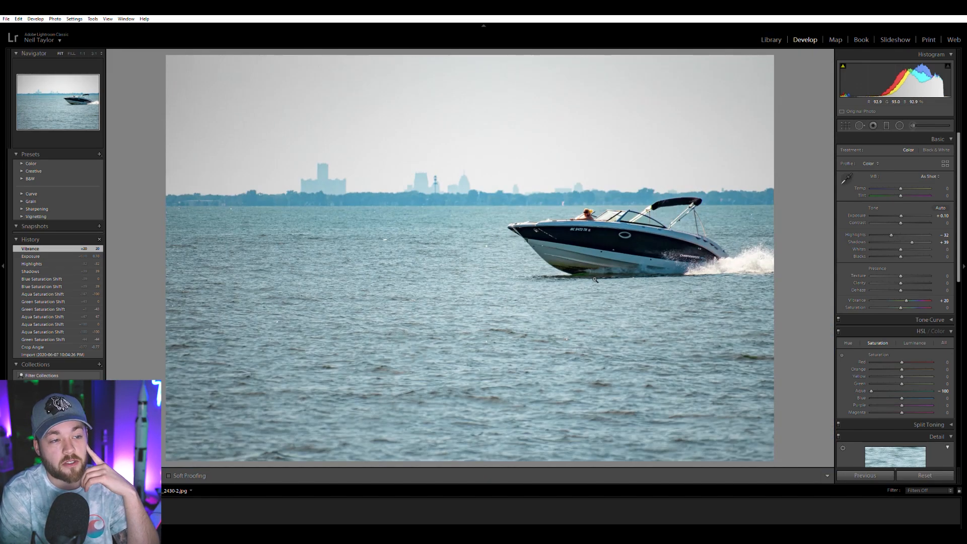
click(659, 212)
click(651, 213)
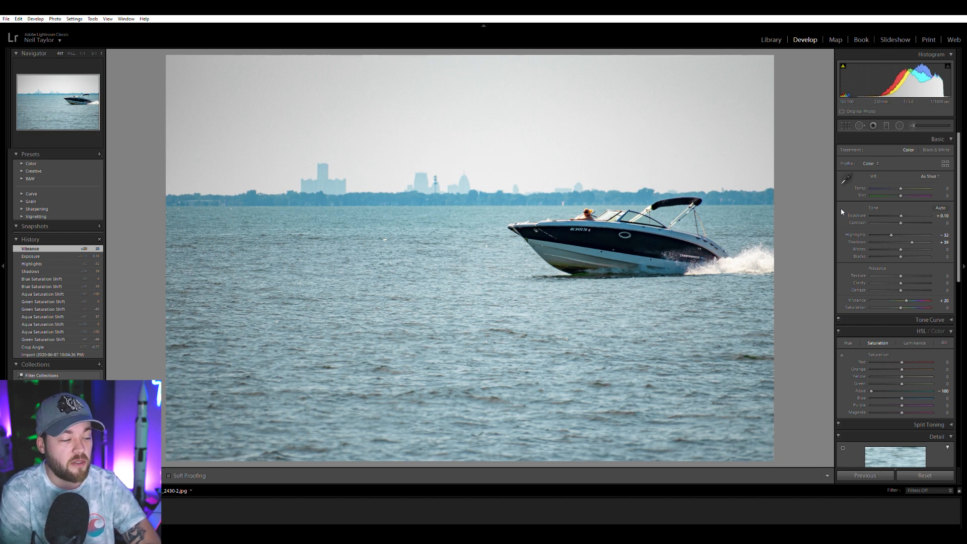
key(Right)
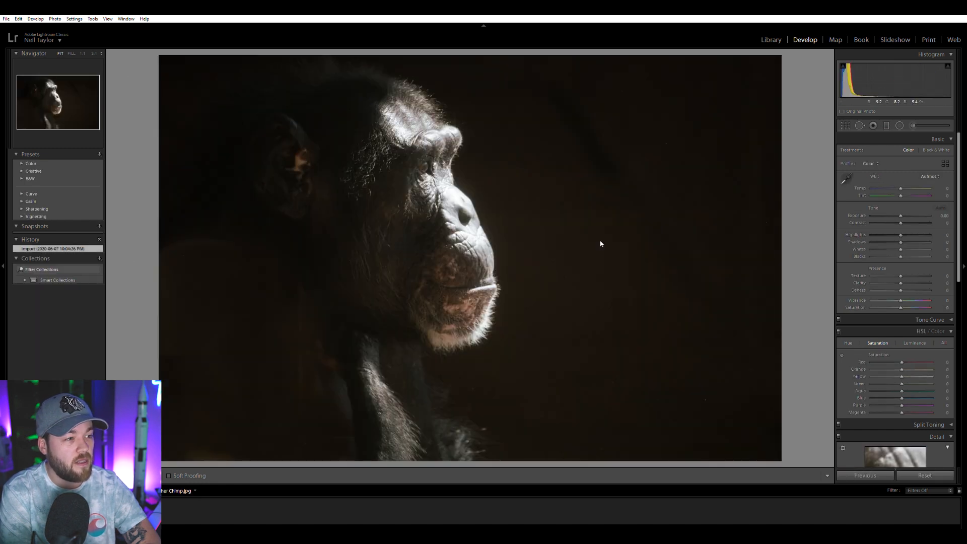
Check the chimpanzee photo's composition against the crop grid, and examine the animal's lit neck, face and surrounding dark background
click(845, 124)
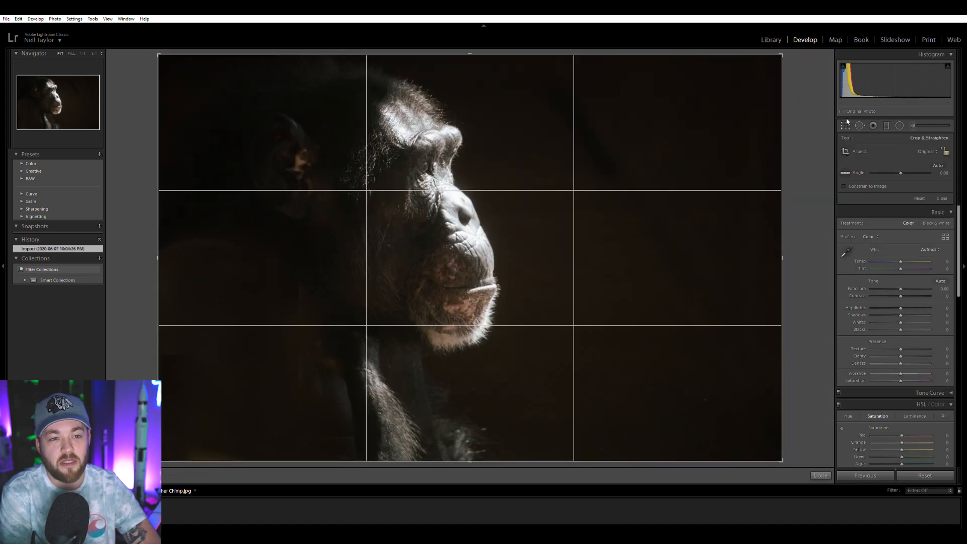
click(845, 124)
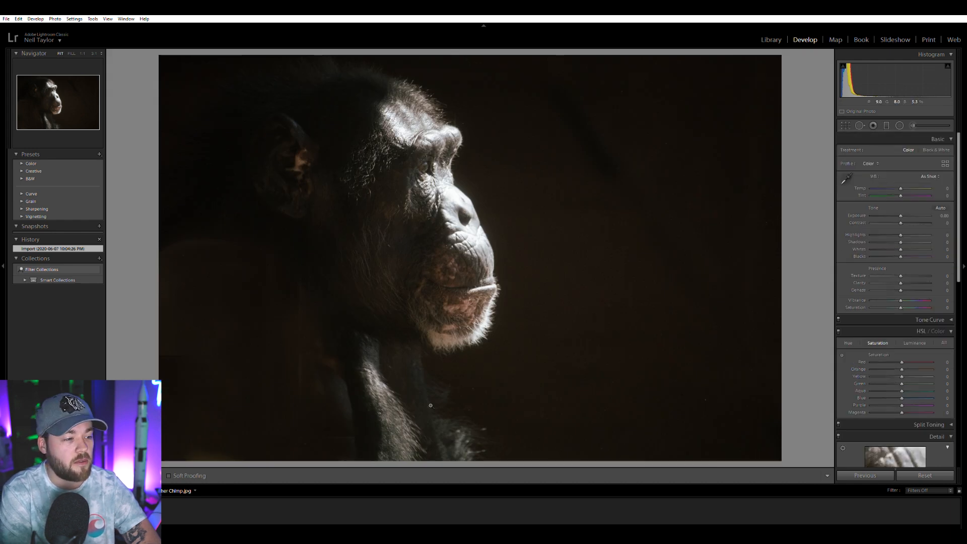
click(382, 425)
drag(382, 425, 500, 399)
drag(453, 234, 539, 466)
drag(490, 261, 527, 434)
click(505, 258)
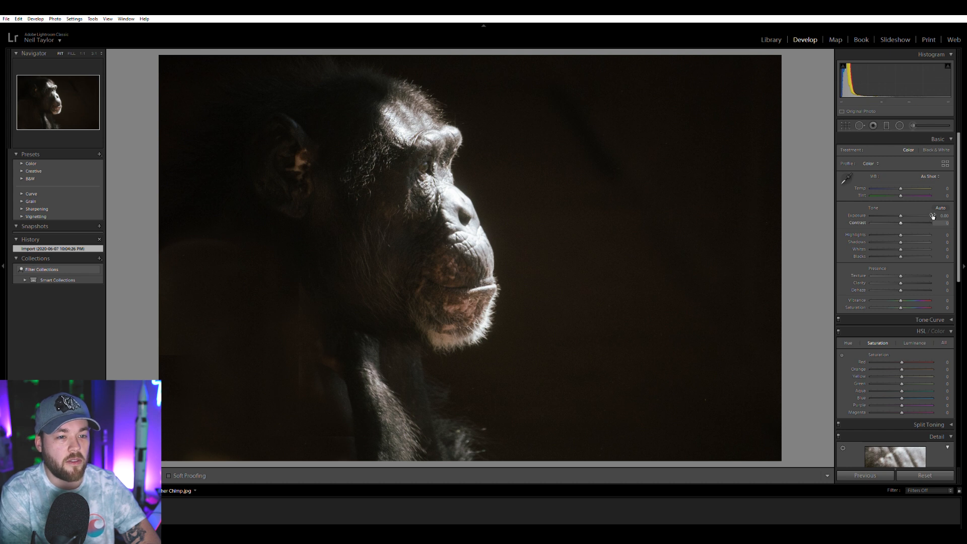
Set the chimpanzee photo's Contrast to +16 and Exposure to +0.10, and reset the trial change to Highlights
drag(905, 219, 914, 219)
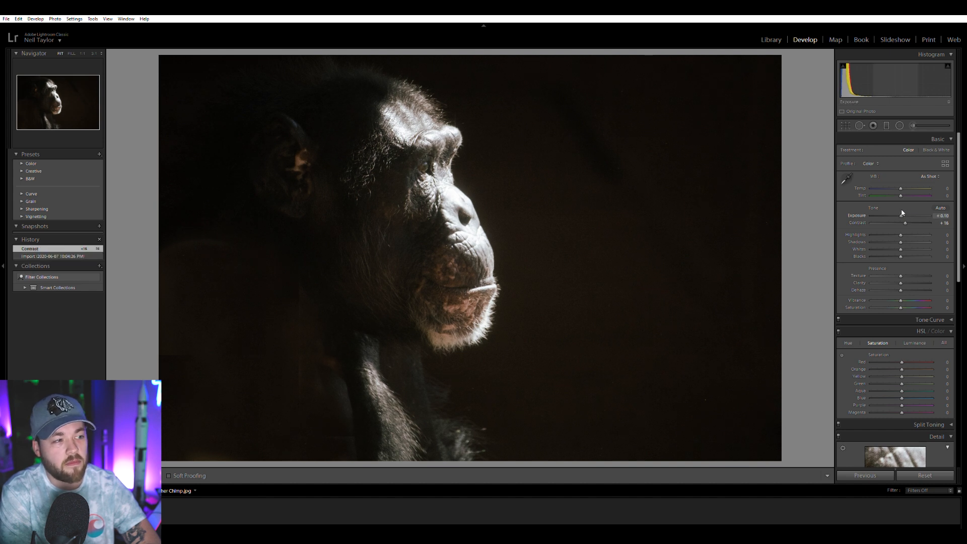
click(901, 215)
drag(901, 234, 891, 231)
double_click(891, 231)
Compare the chimpanzee photo in Black & White and Color, setting Contrast to +43 and finishing with the Color treatment
click(935, 148)
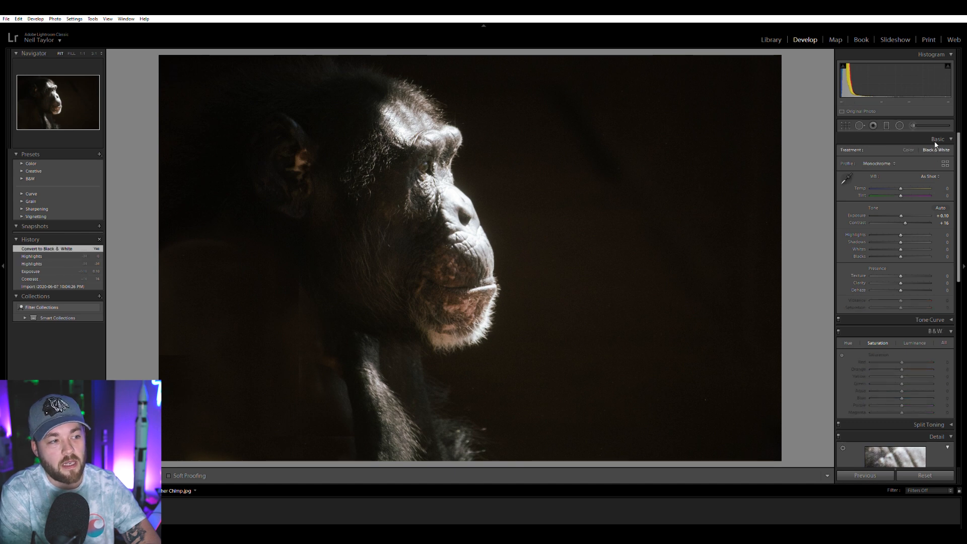
drag(904, 222, 913, 216)
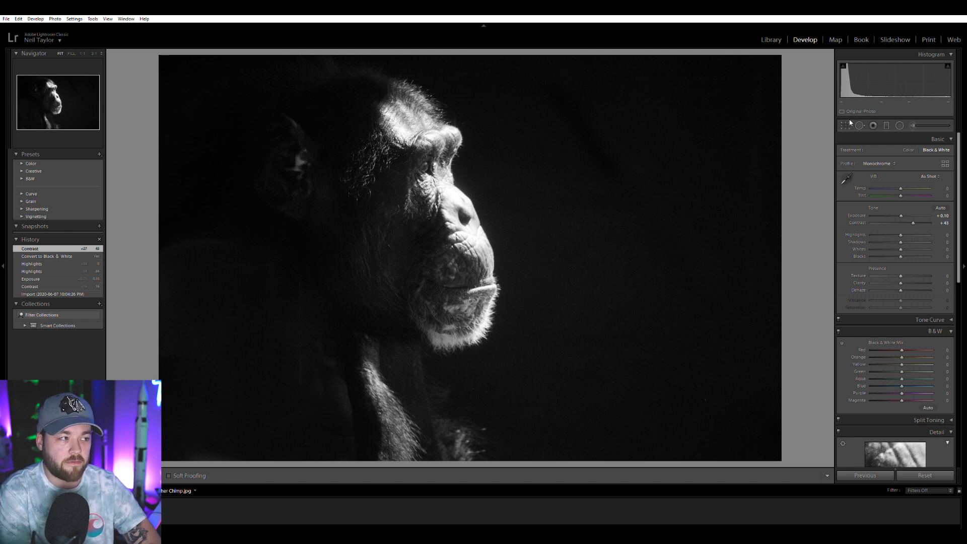
click(909, 149)
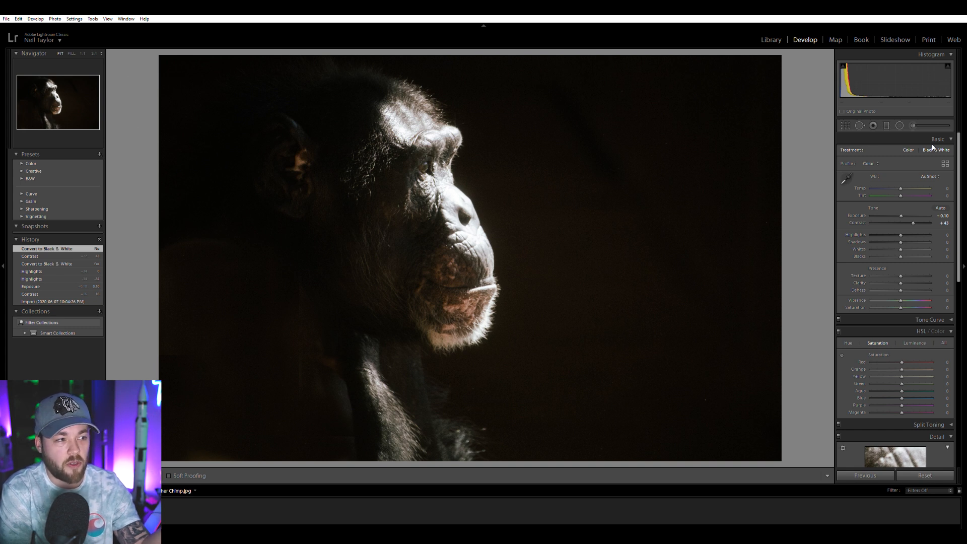
click(932, 148)
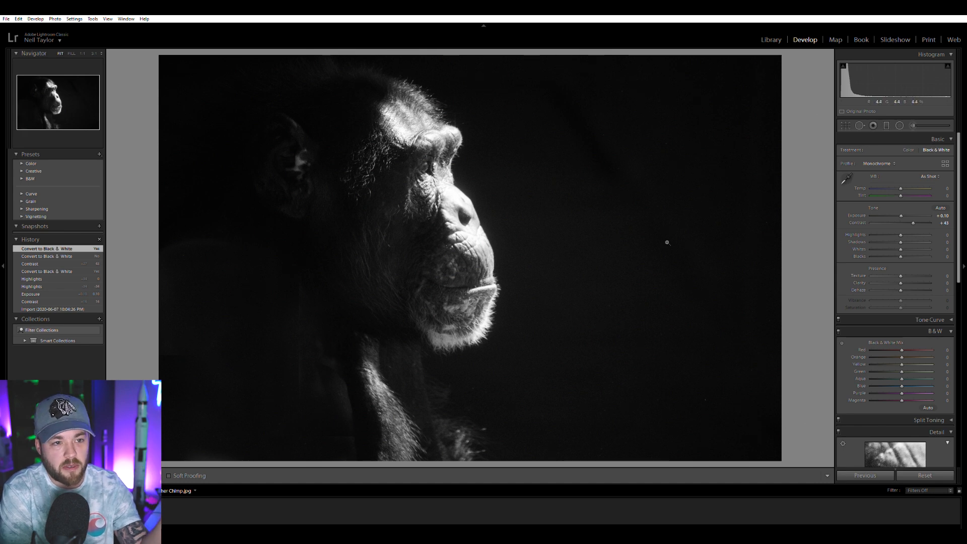
click(908, 149)
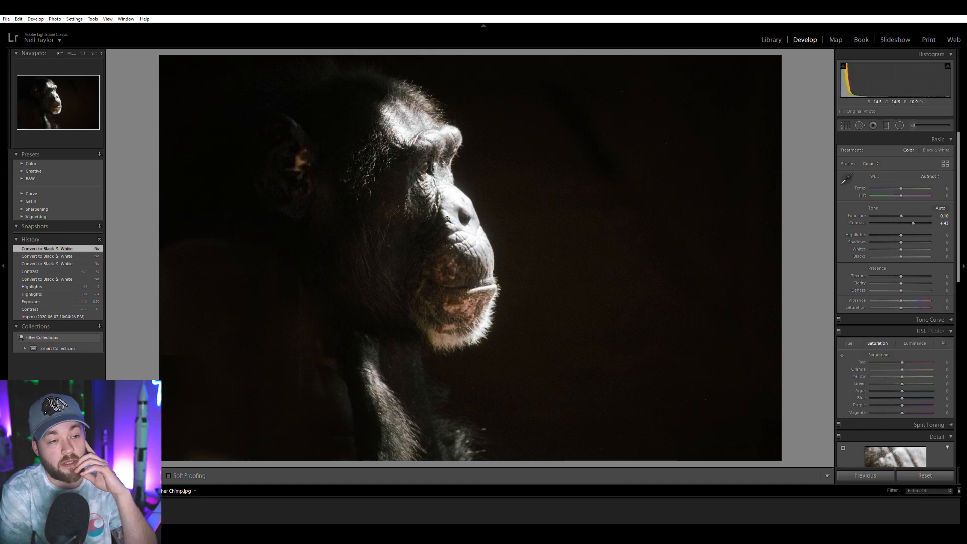
Open the sunset pond photo from the next photographer's folder for developing, checking which photos the folder holds
click(770, 39)
click(55, 346)
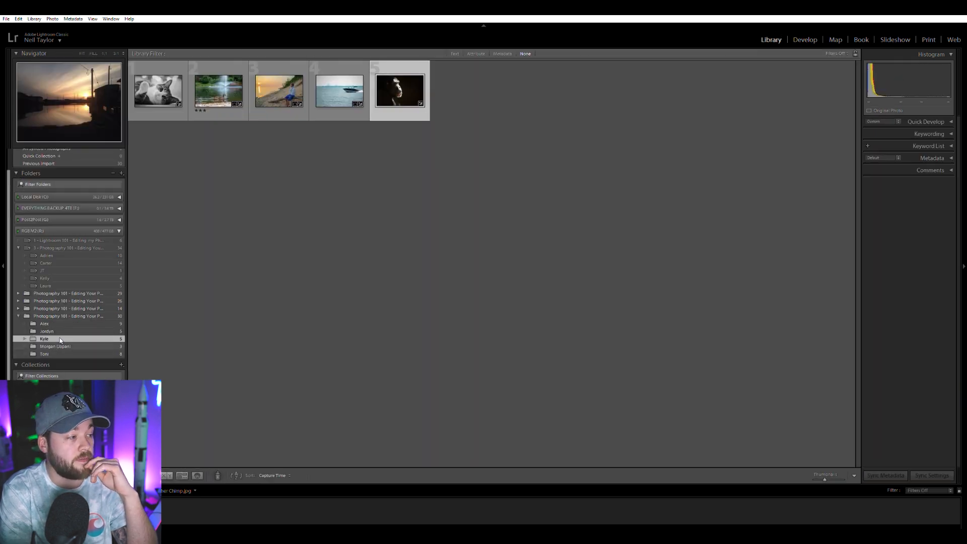
click(806, 40)
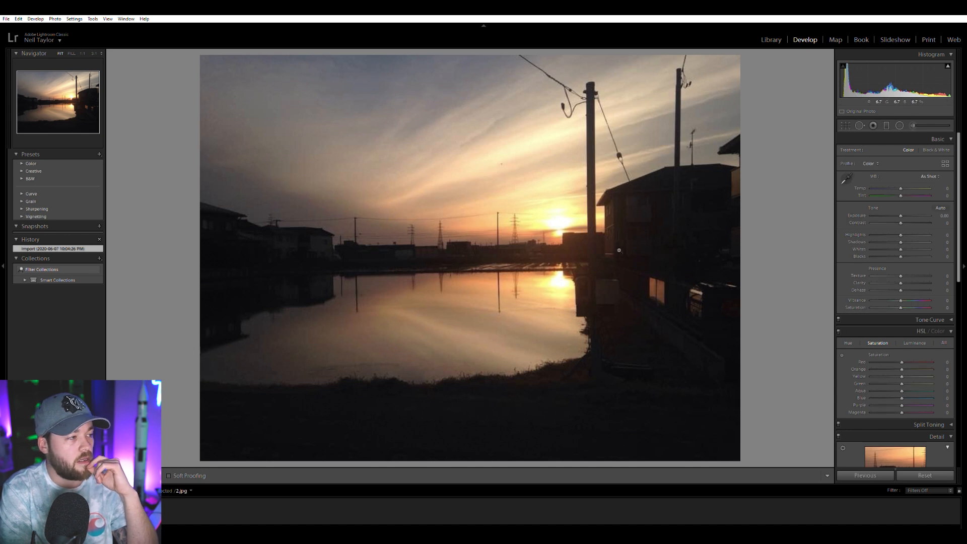
click(771, 39)
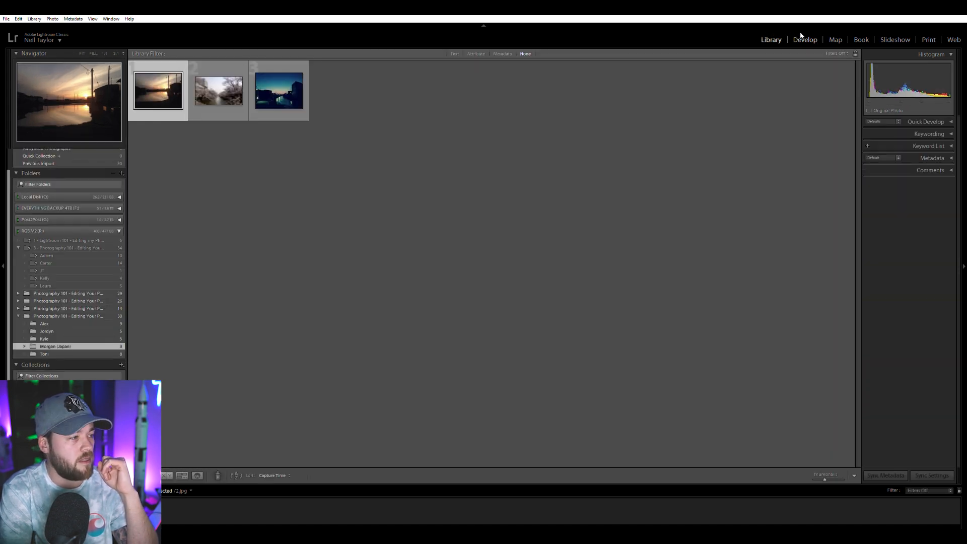
click(803, 39)
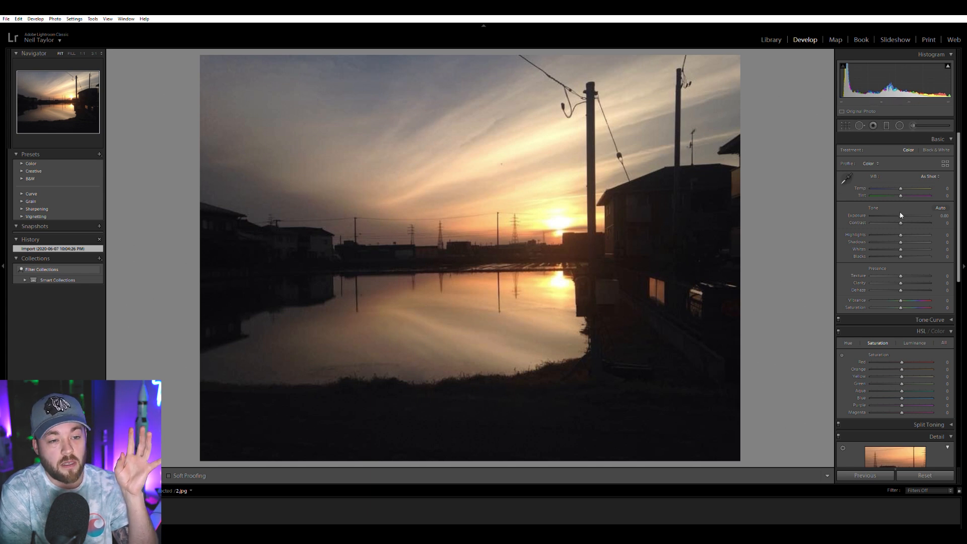
Set the sunset pond photo's Shadows to -100, Exposure to +0.10 and Contrast to +46, and check the silhouetted skyline
drag(900, 223, 868, 244)
drag(899, 215, 913, 218)
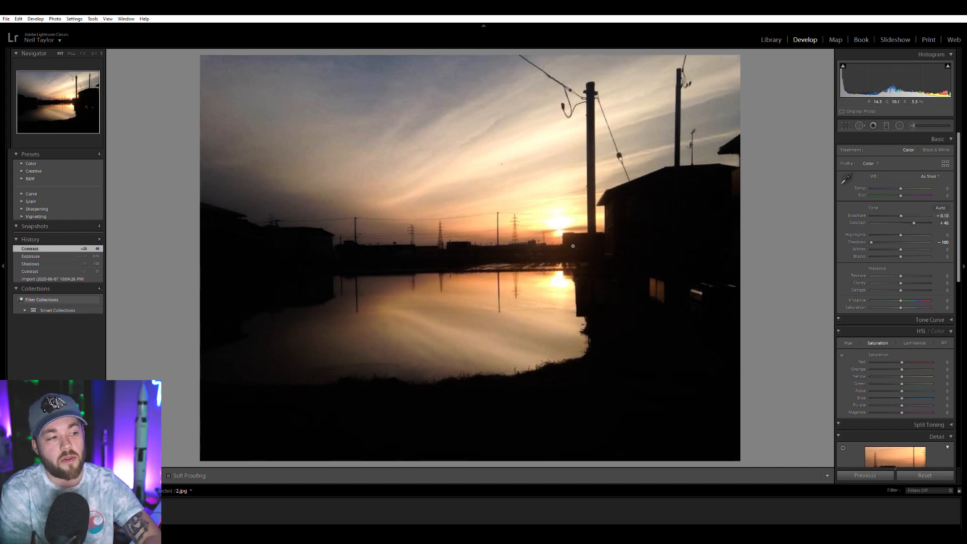
click(373, 248)
click(398, 169)
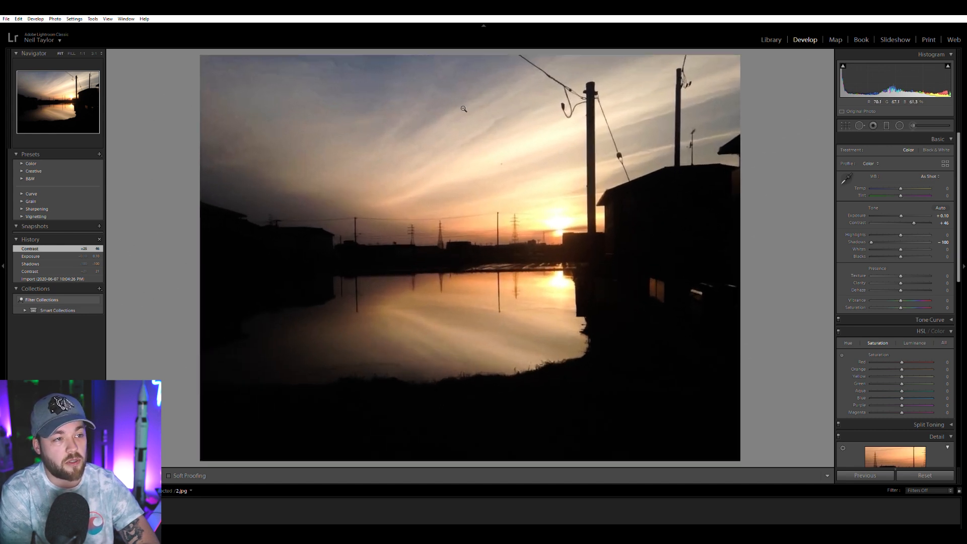
Crop the sunset pond photo to remove the upper sky with the pole tops and a strip along the right edge
click(845, 126)
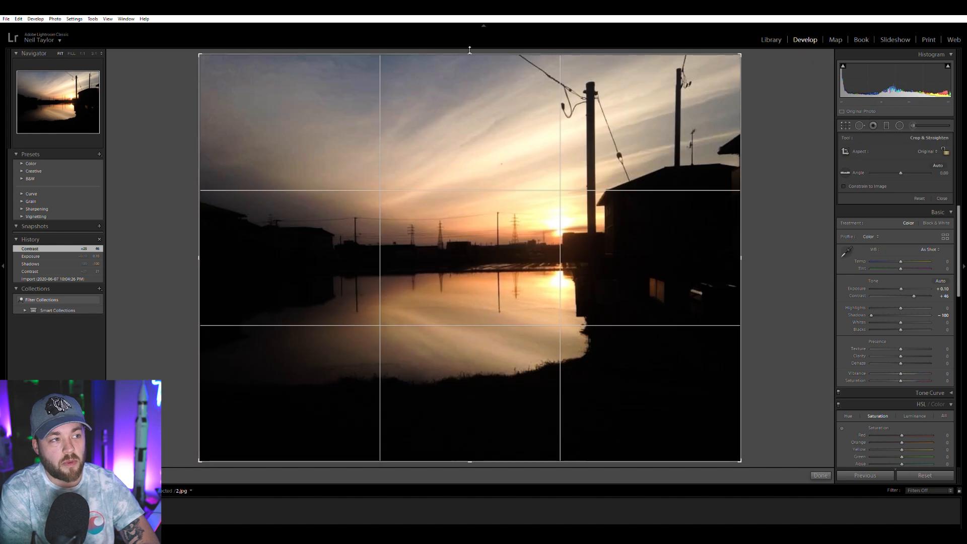
drag(462, 56, 443, 85)
key(Return)
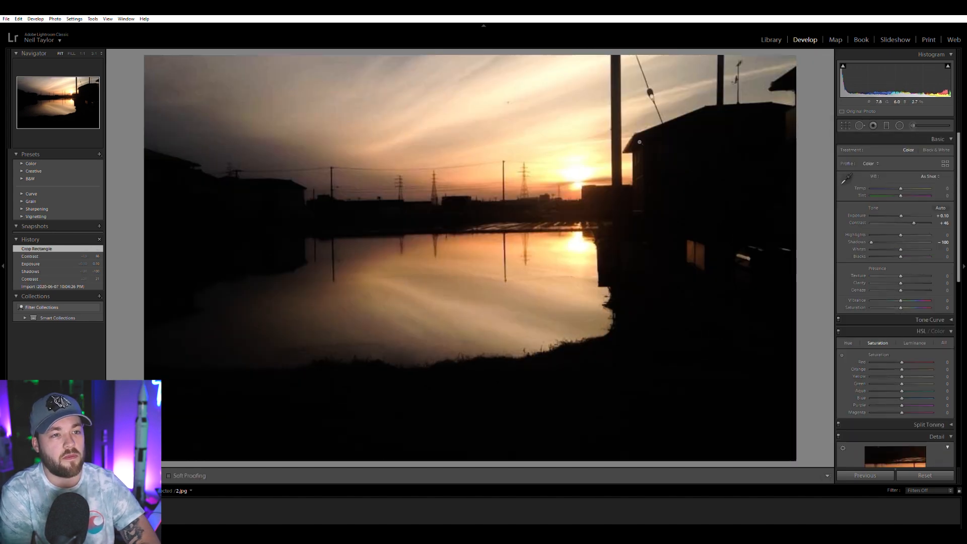
click(844, 125)
drag(749, 162, 729, 167)
key(Return)
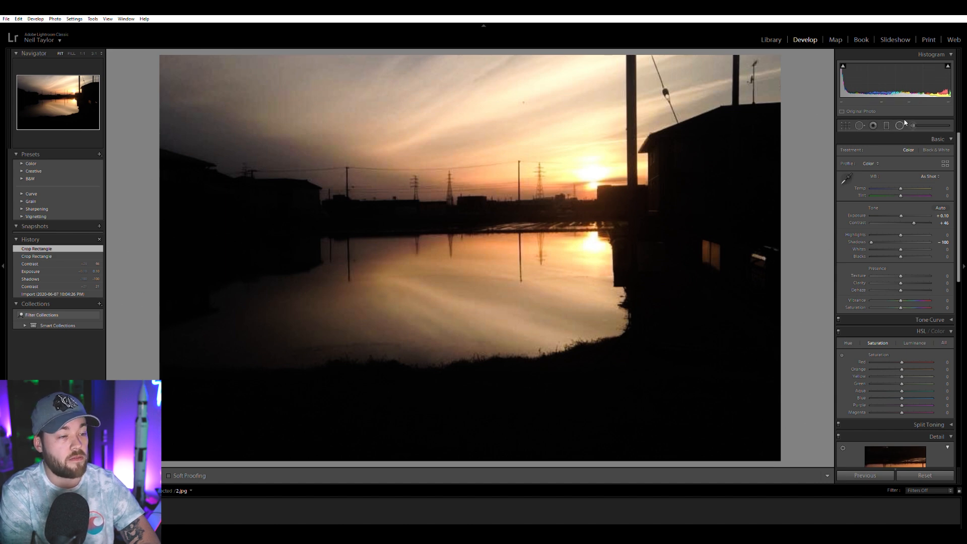
Open the cherry blossom canal photo and check the blossoms over the water up close
key(Right)
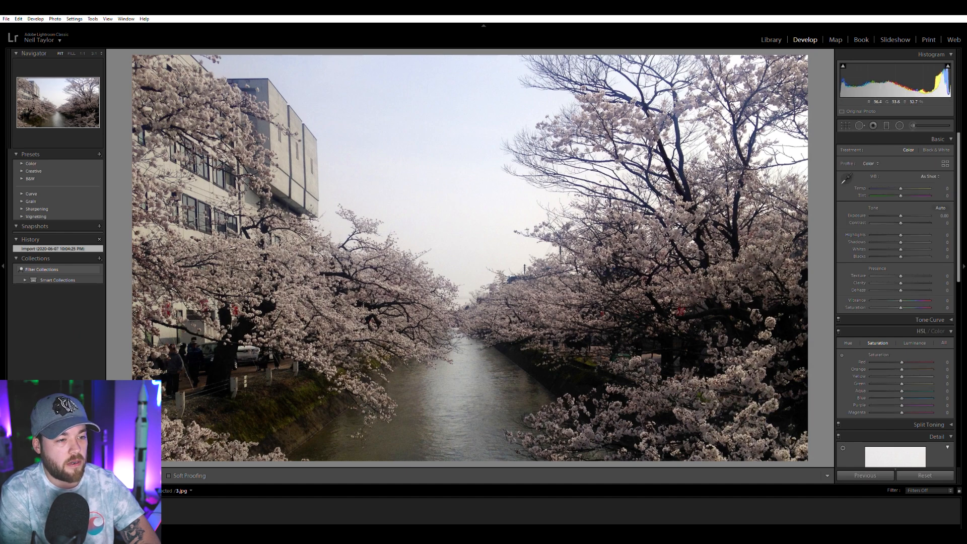
click(381, 331)
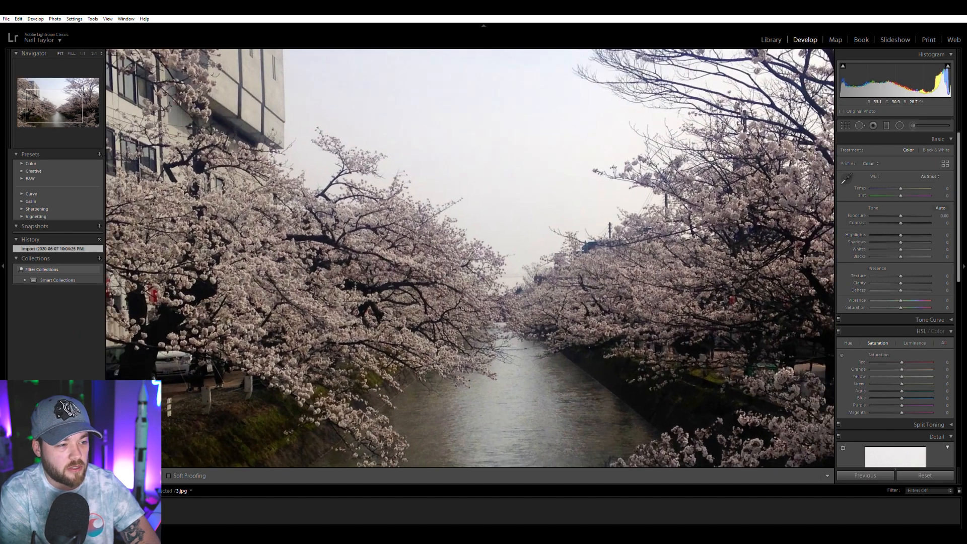
click(381, 331)
Crop a narrow strip off the right edge and a sliver off the top of the cherry blossom photo
click(845, 125)
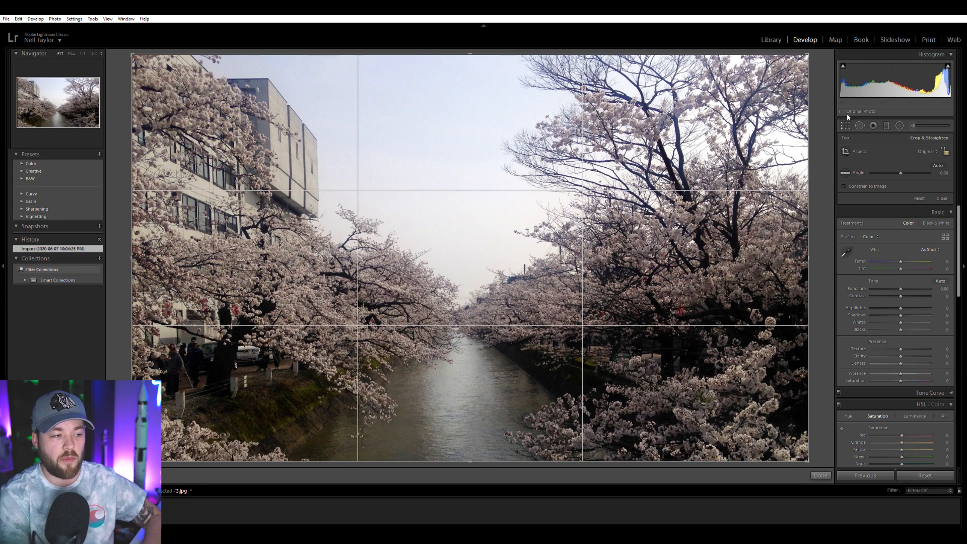
drag(809, 195, 788, 206)
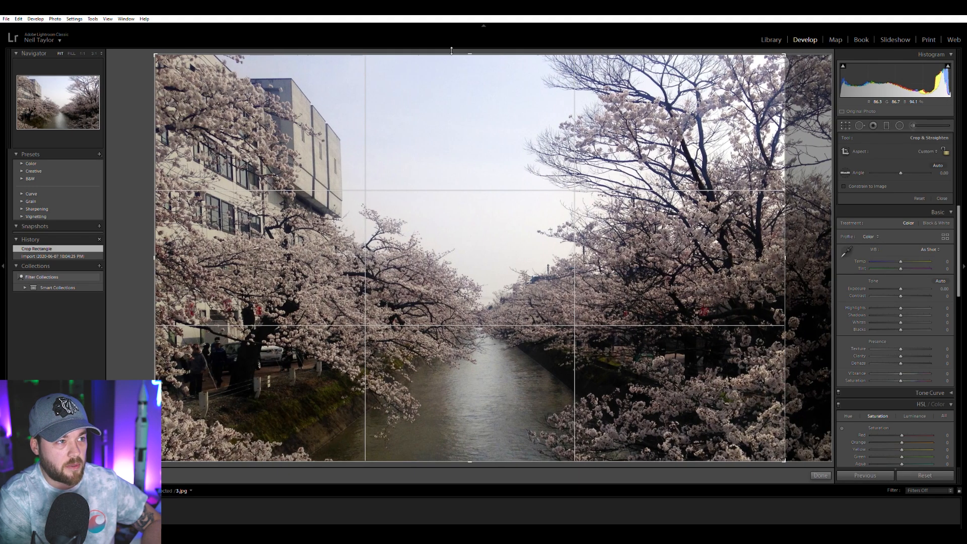
drag(473, 54, 473, 60)
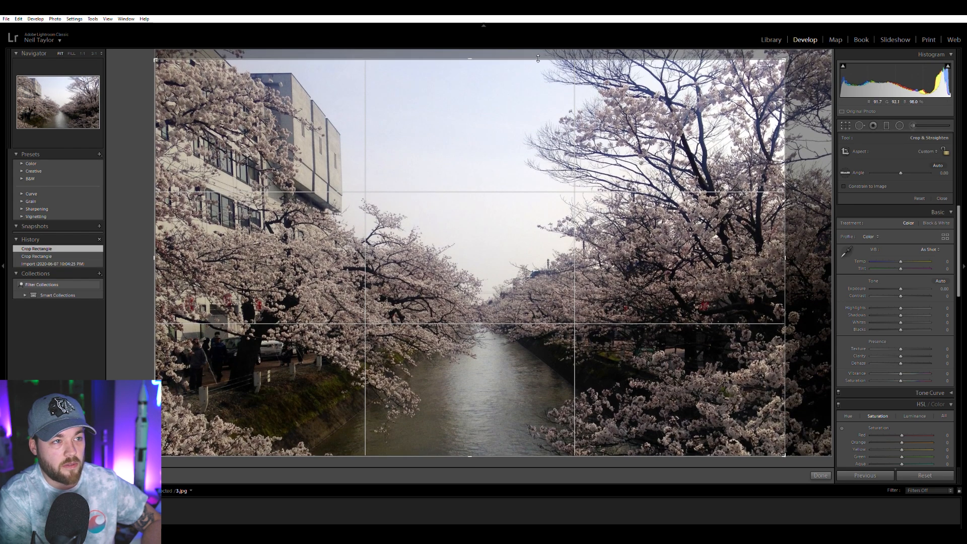
key(Return)
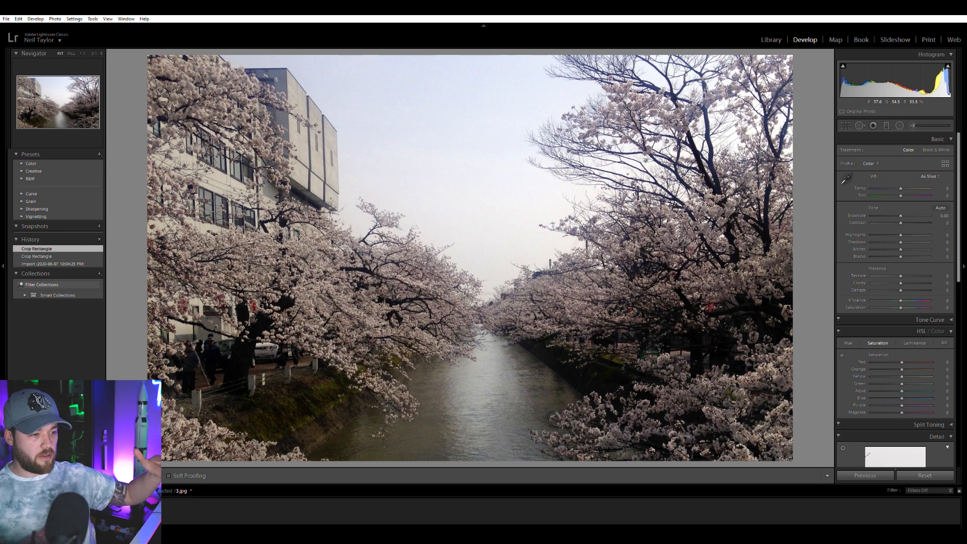
Preview the cherry blossom photo in Black & White, return to Color, and set Contrast to +23 and Exposure to +0.16 with Highlights reset
click(935, 149)
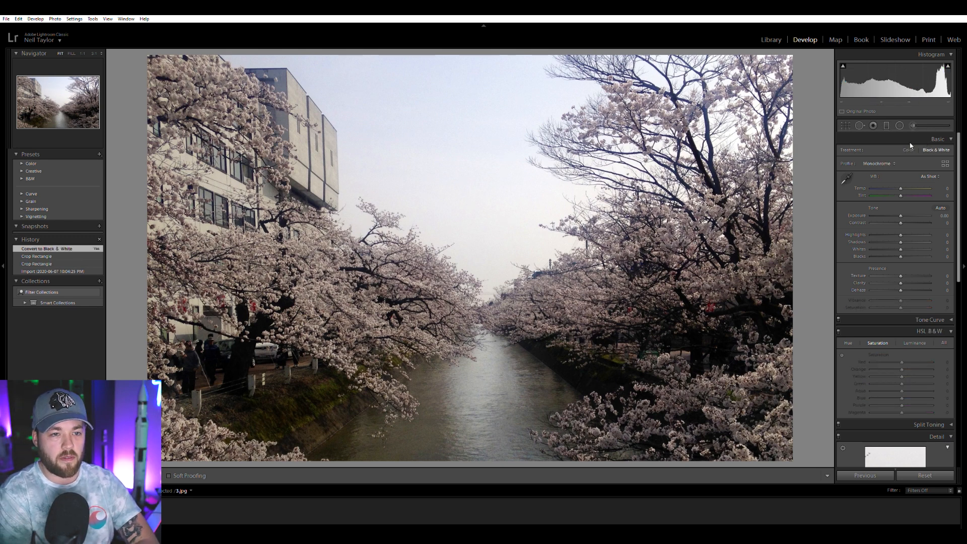
click(908, 150)
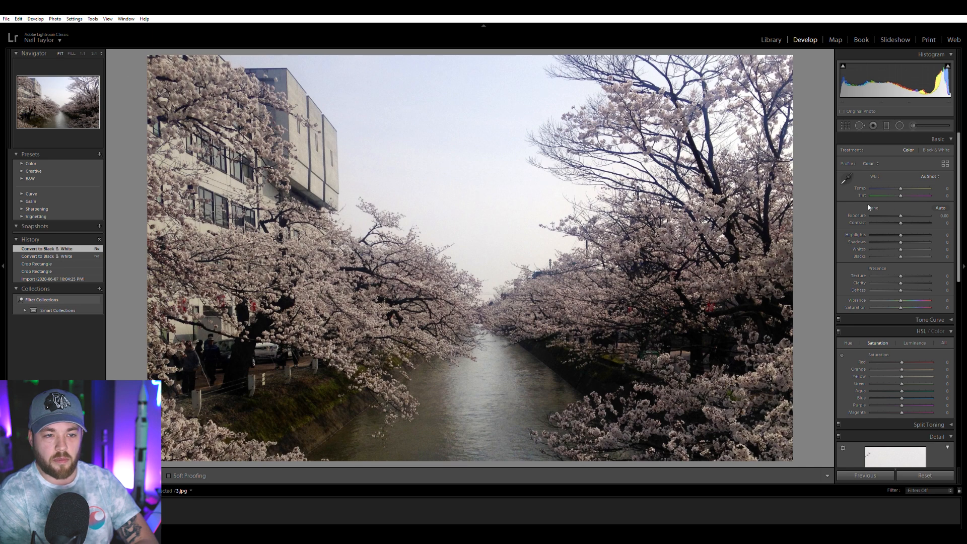
mouse_move(900, 223)
mouse_down()
mouse_move(911, 219)
mouse_move(871, 229)
mouse_move(883, 233)
mouse_move(903, 212)
mouse_up()
double_click(884, 235)
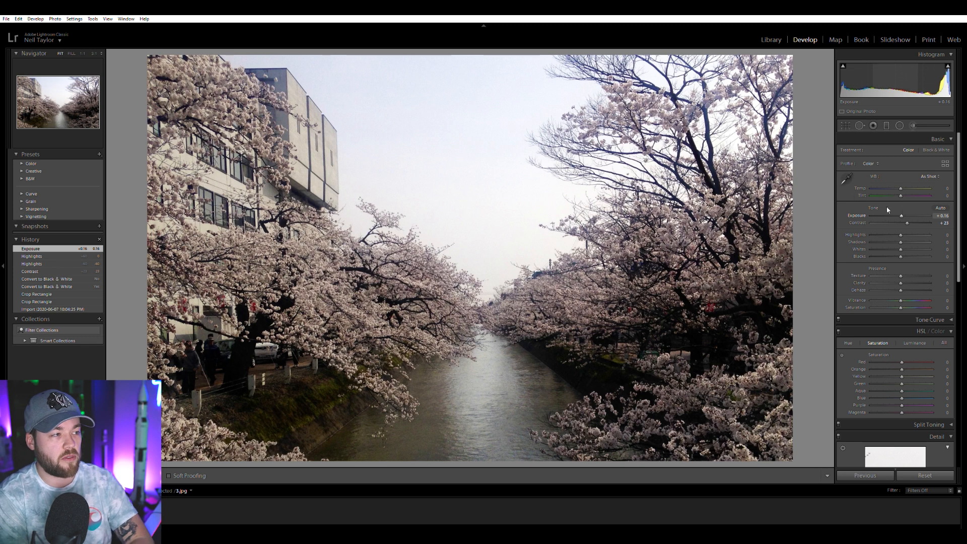
Open the dusk canal photo and set its Exposure to +0.10, Contrast to +11 and Shadows to -11
key(Right)
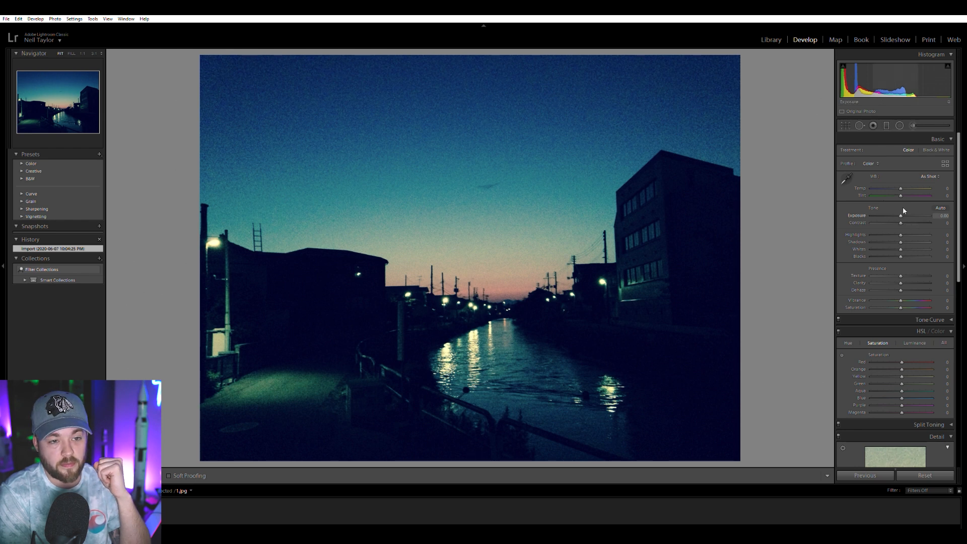
drag(902, 210, 903, 217)
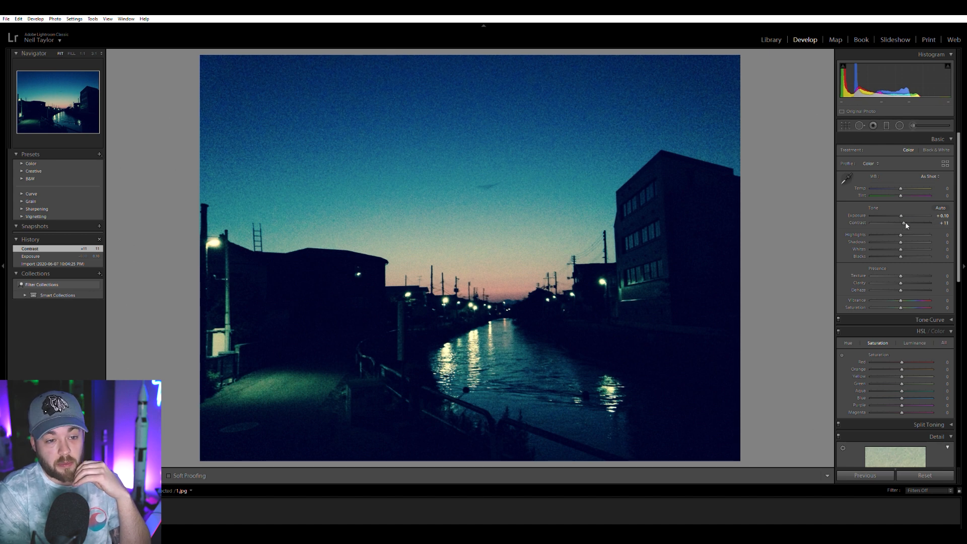
mouse_move(900, 241)
mouse_down()
mouse_move(918, 242)
mouse_move(897, 238)
mouse_up()
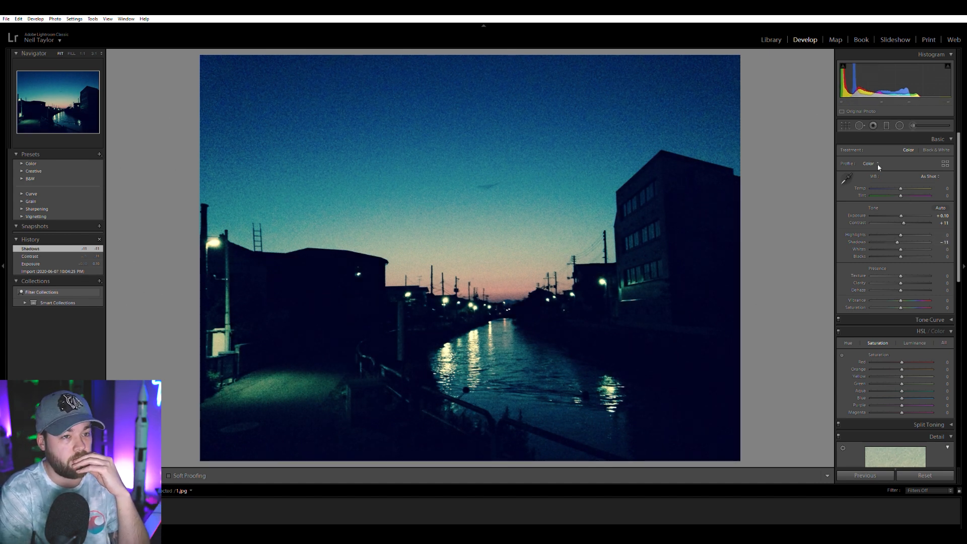
Open the neon-sign pier photo from the next photographer's folder, raise its Contrast slightly, and set its Exposure to +0.61
click(771, 39)
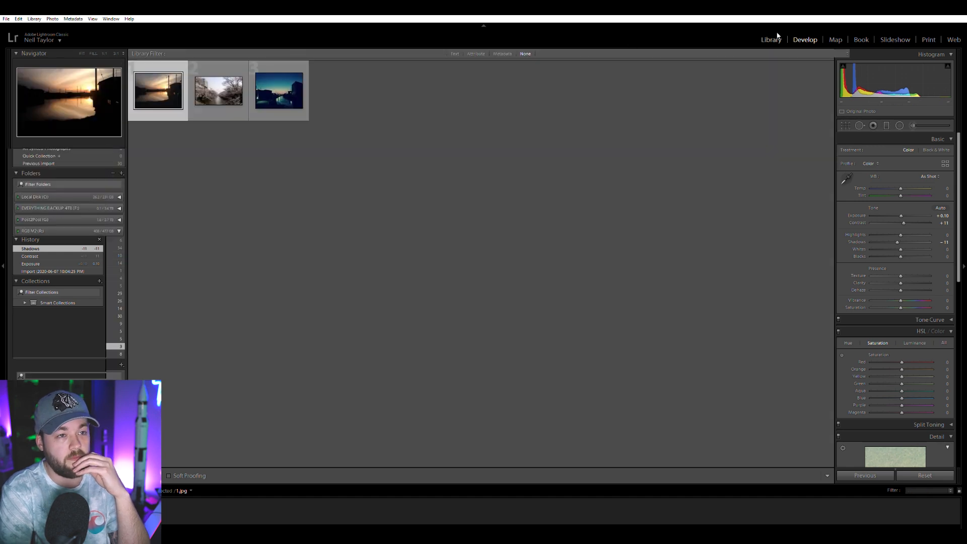
click(76, 354)
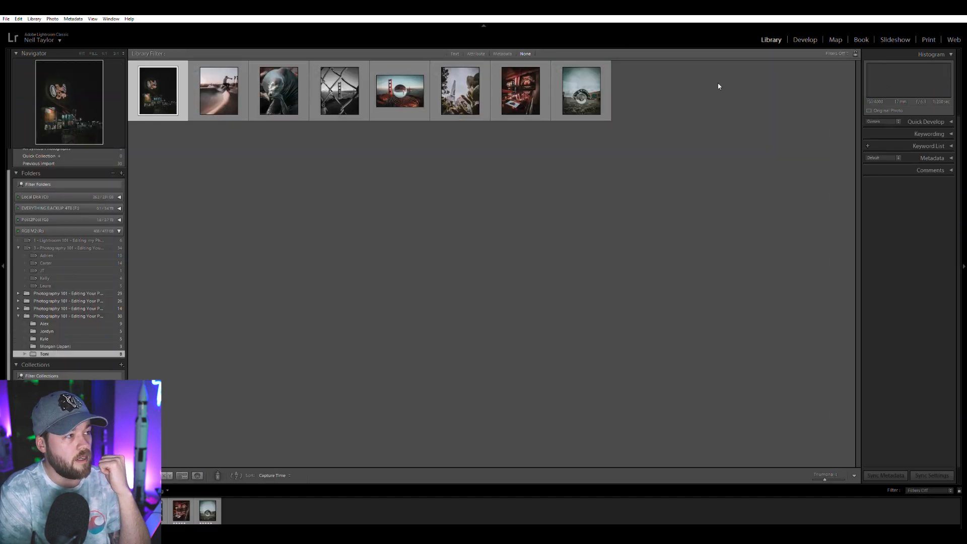
click(798, 43)
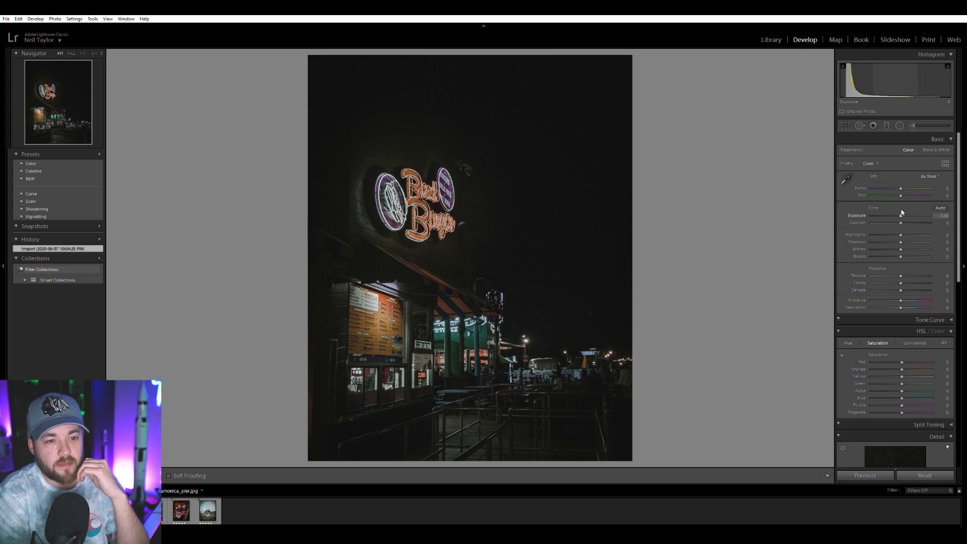
drag(900, 219, 905, 217)
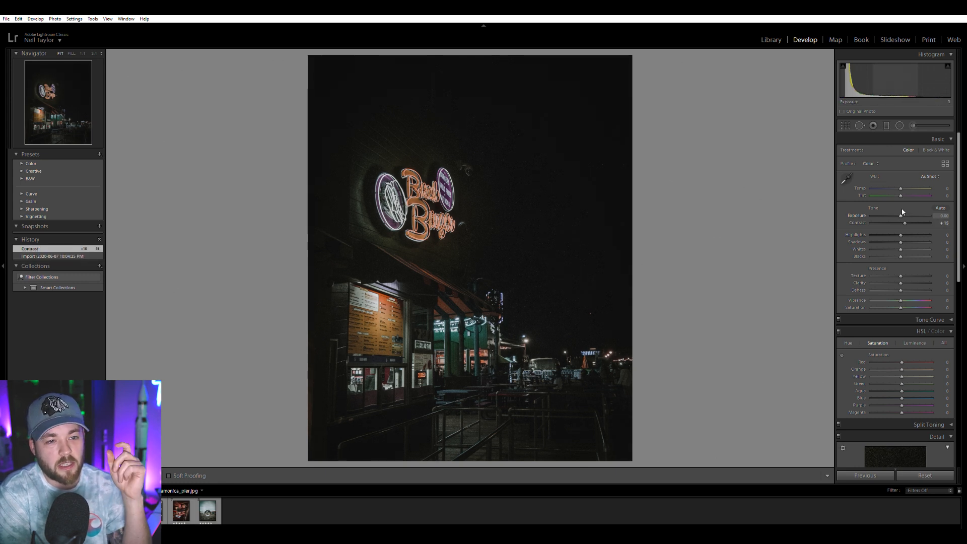
drag(901, 215, 904, 215)
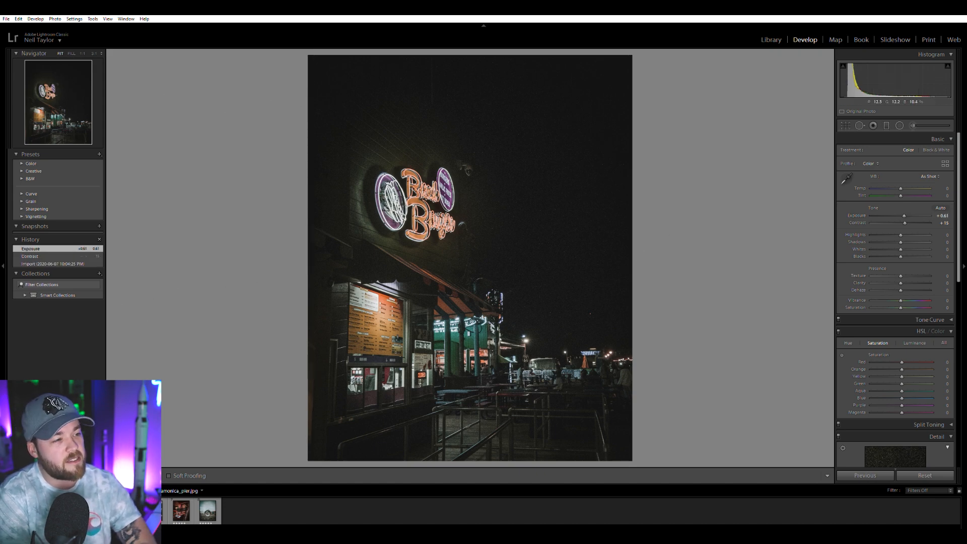
Set luminance noise reduction to about 35 on the neon-sign pier photo and check the sign and pier details up close
click(412, 201)
click(515, 220)
click(641, 225)
scroll(857, 352, down, 4)
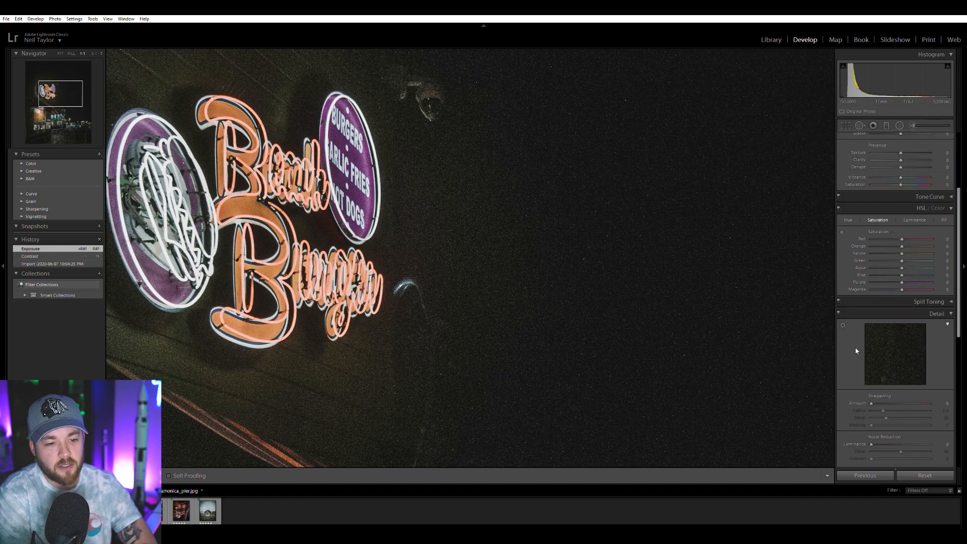
drag(894, 380, 891, 382)
click(453, 233)
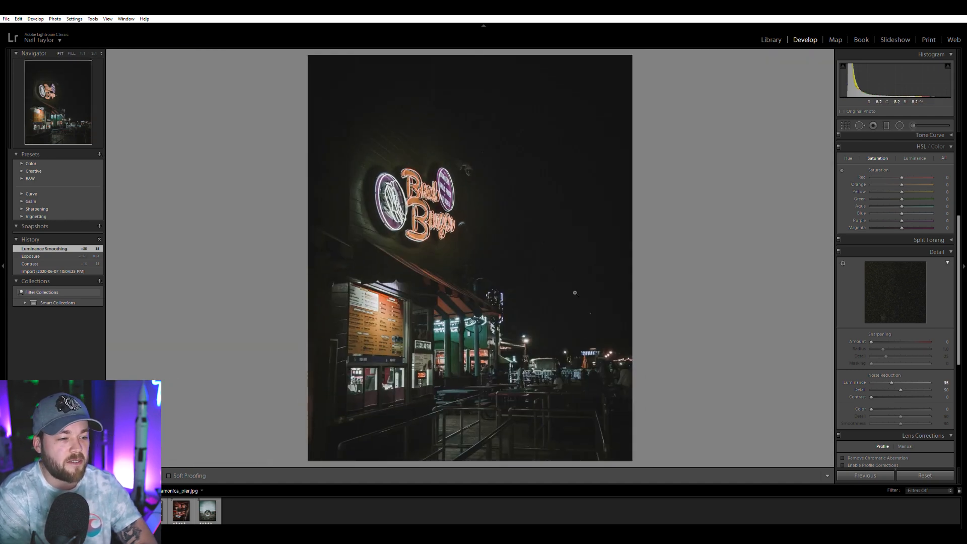
click(563, 325)
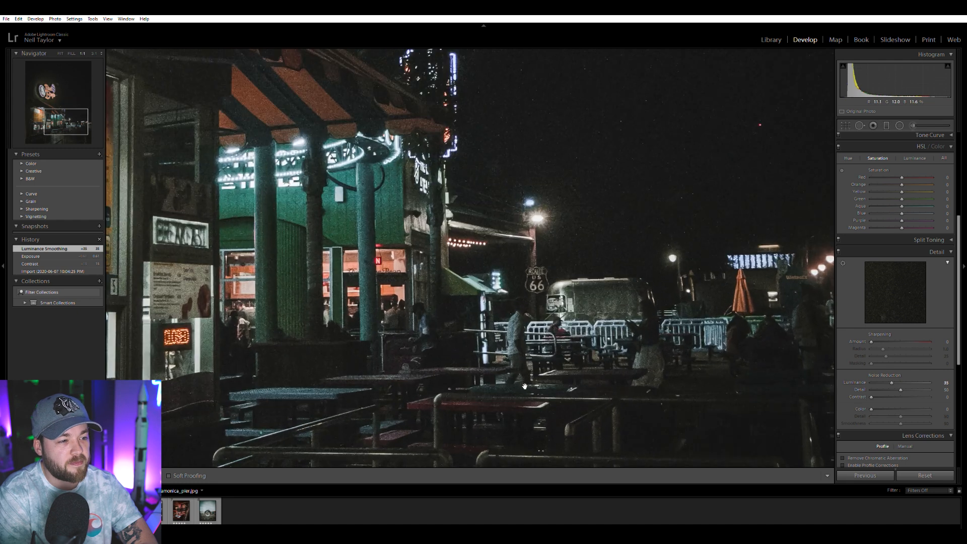
click(543, 274)
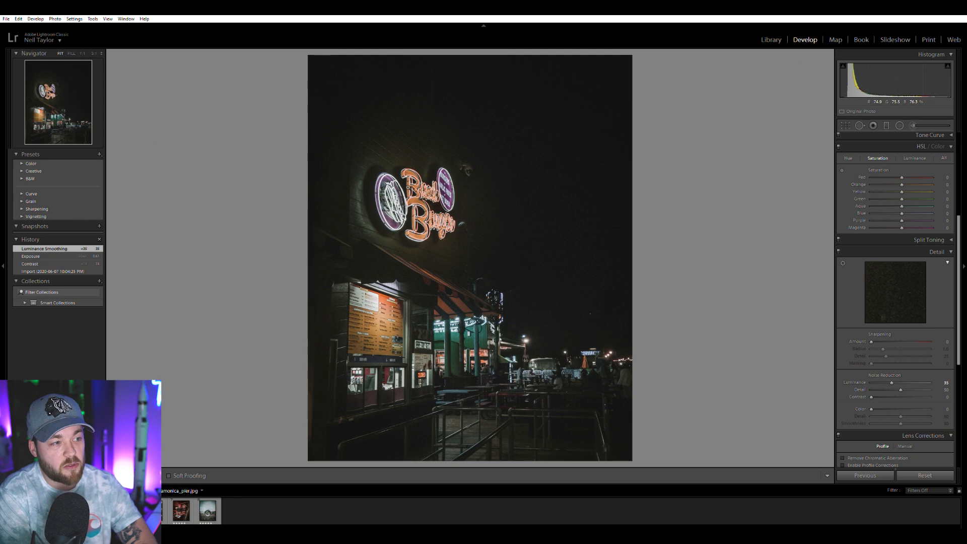
Crop a strip of empty dark sky off the top of the neon-sign pier photo
click(845, 125)
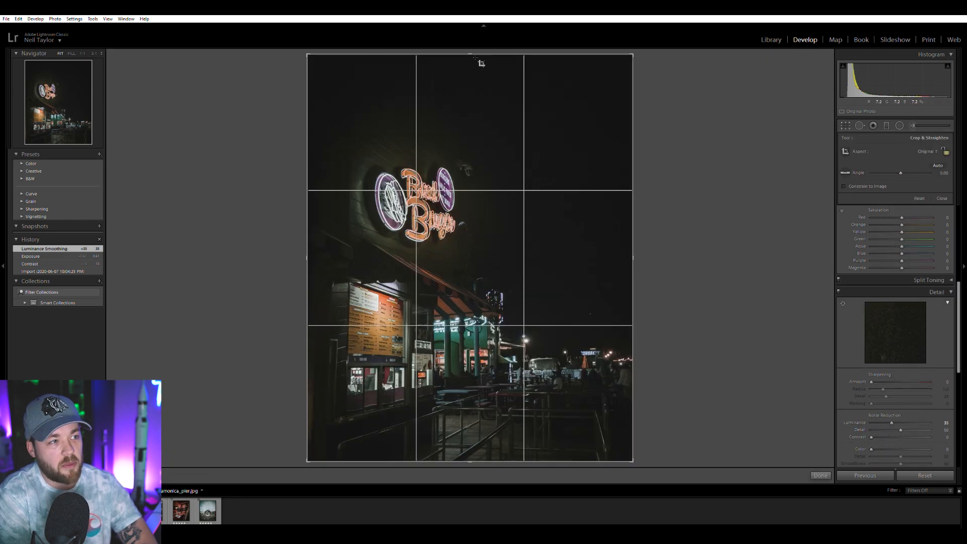
drag(473, 54, 473, 79)
key(Return)
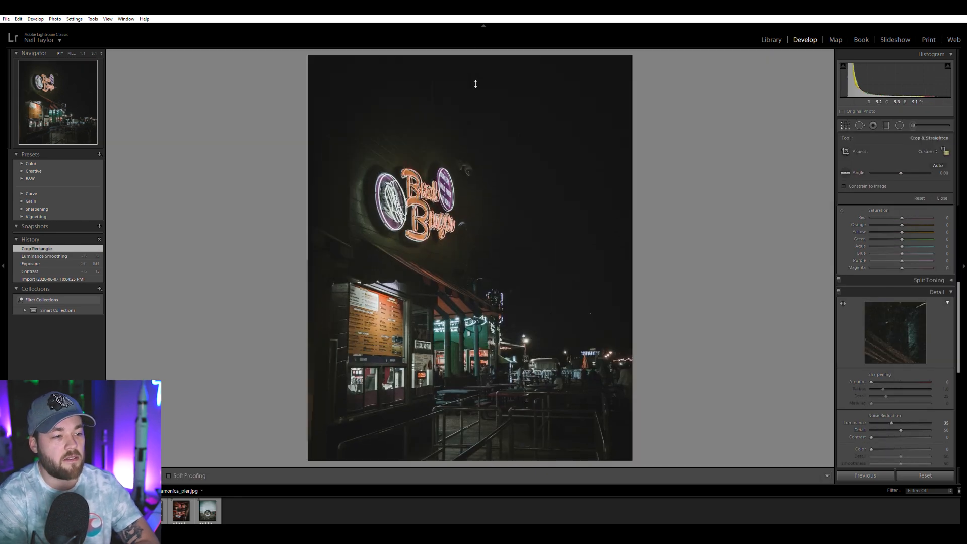
Heal the small red spot in the dark sky of the pier photo with Spot Removal and return to the full view
click(620, 289)
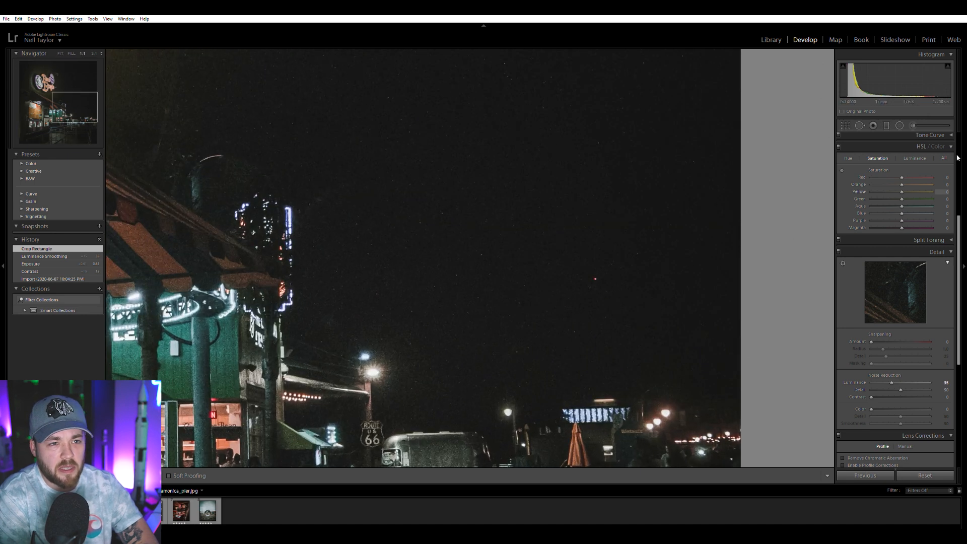
key(q)
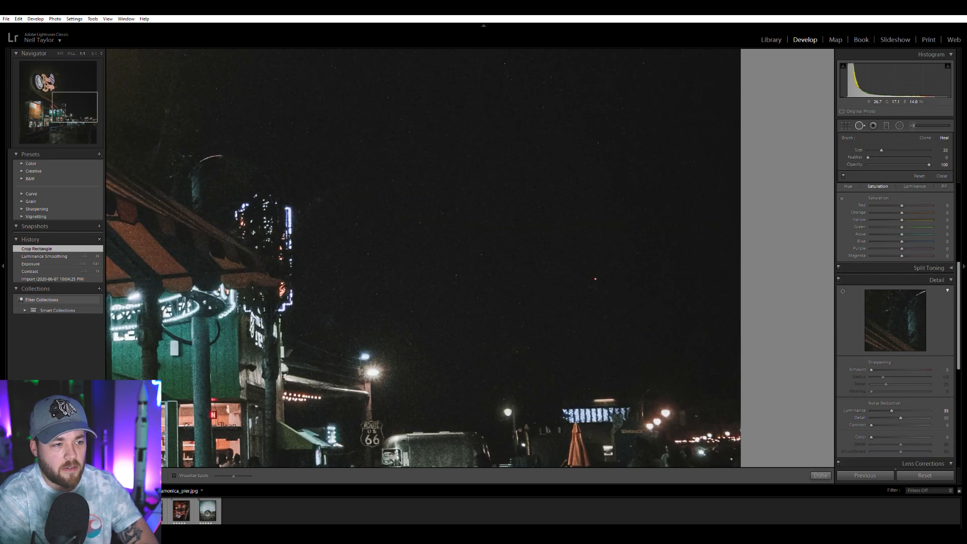
click(594, 278)
key(q)
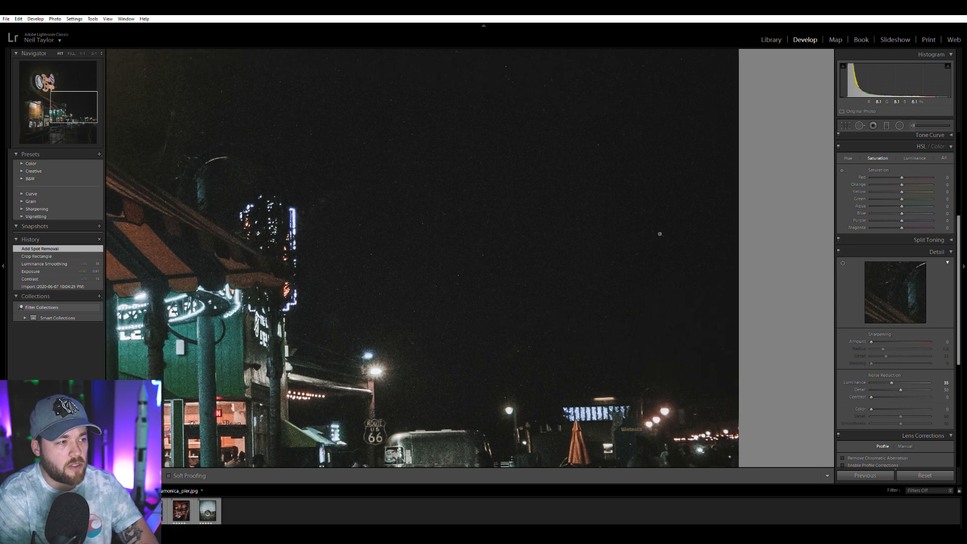
click(659, 235)
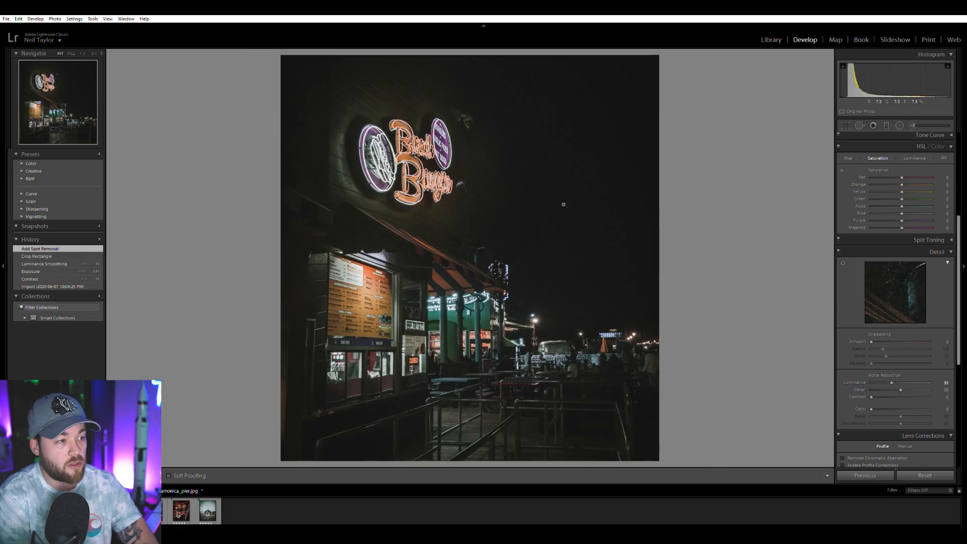
Open the skatepark photo and set its Exposure to +0.16, Contrast to +12, Highlights to -32 and Shadows to about +18
key(Right)
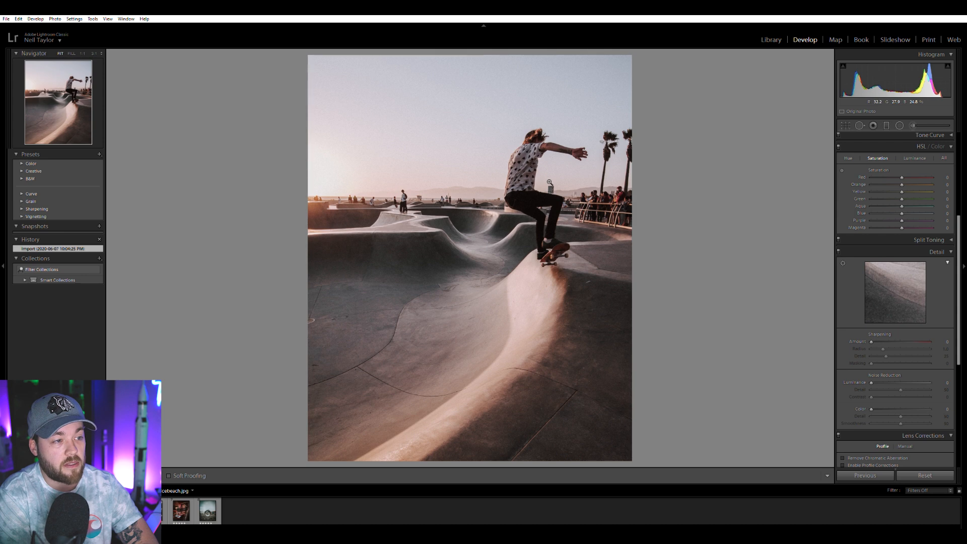
scroll(848, 272, up, 5)
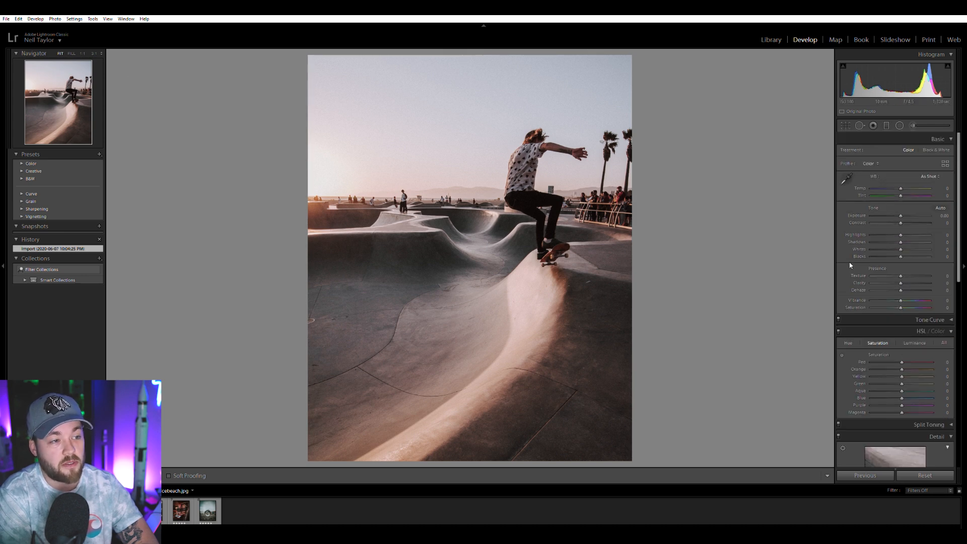
mouse_move(901, 241)
mouse_down()
mouse_move(912, 239)
mouse_move(894, 235)
mouse_move(902, 212)
mouse_move(890, 234)
mouse_up()
Crop the outermost palm tree off the skatepark photo's right edge, trim a sliver off the top, and check the skater up close
click(845, 125)
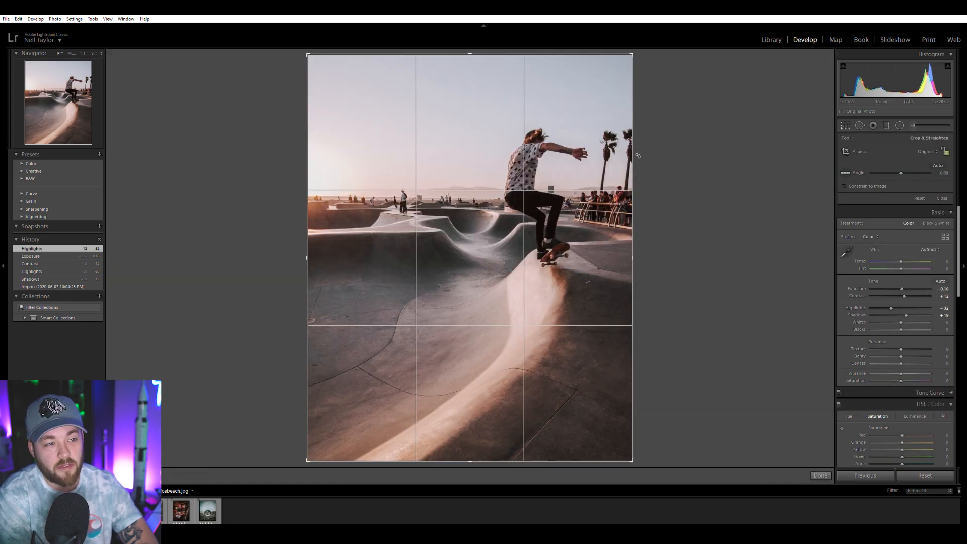
drag(636, 154, 633, 155)
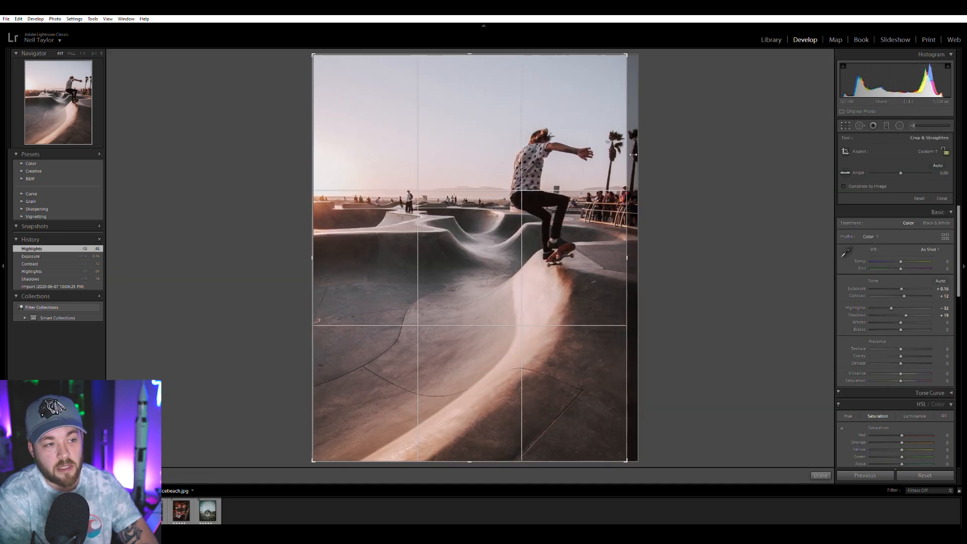
drag(475, 54, 475, 57)
key(Return)
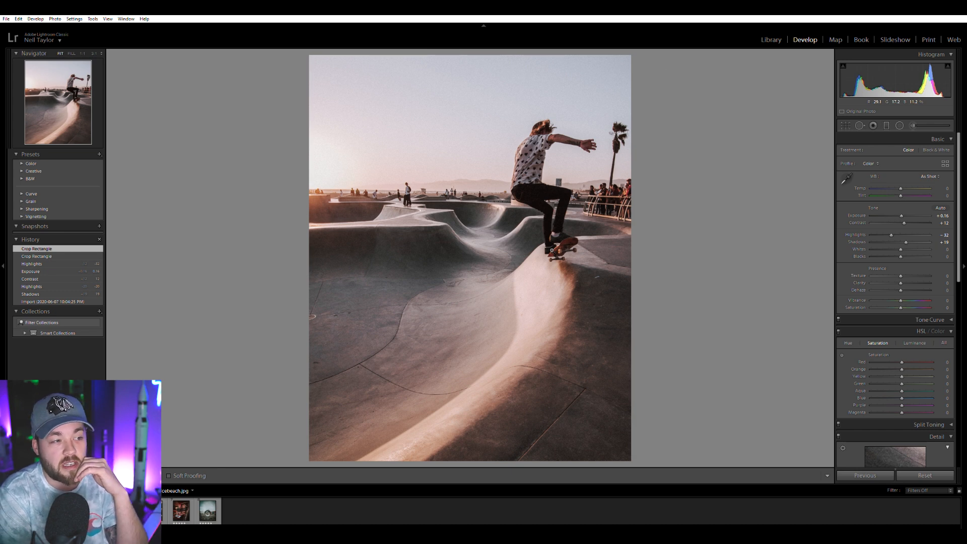
click(547, 119)
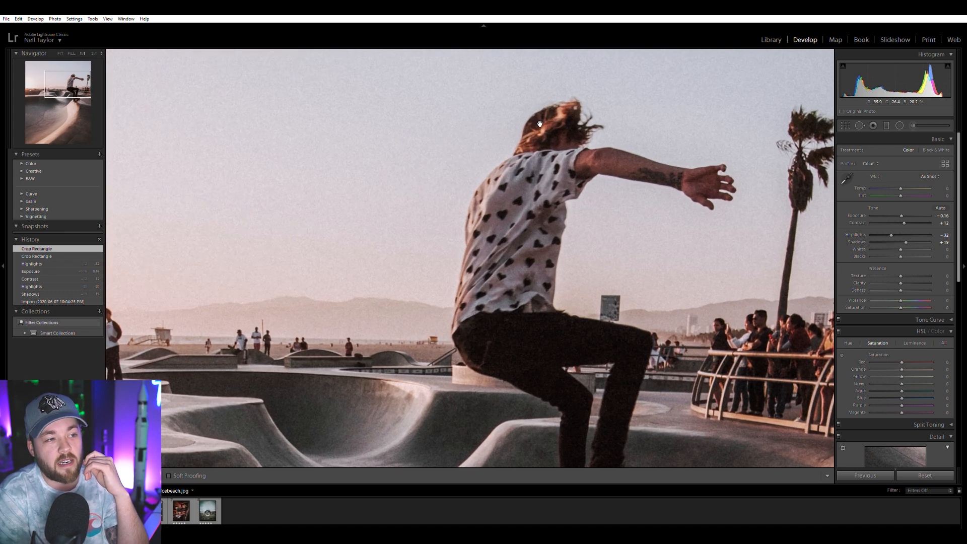
click(533, 144)
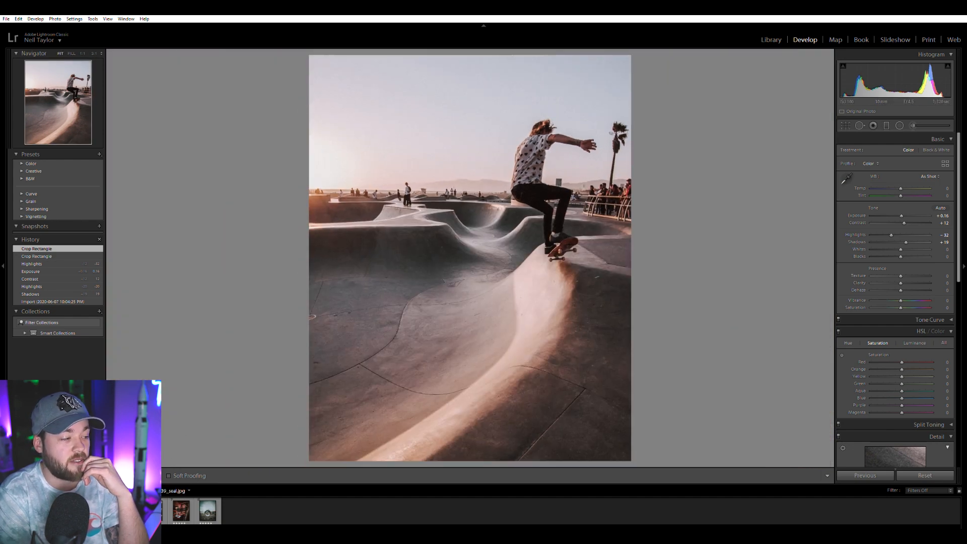
Open the seal photo and examine the focus on its face, eyes and whiskers up close
click(127, 510)
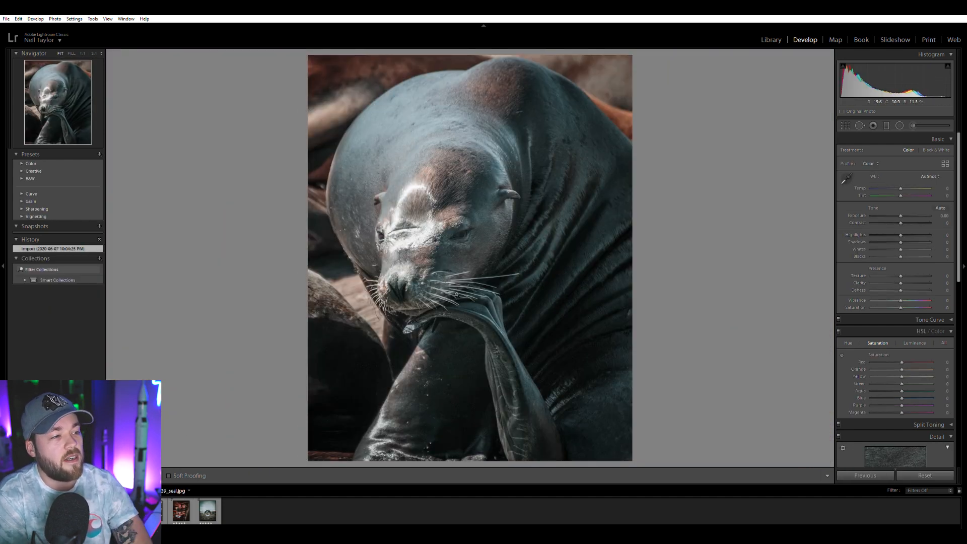
click(423, 254)
click(420, 242)
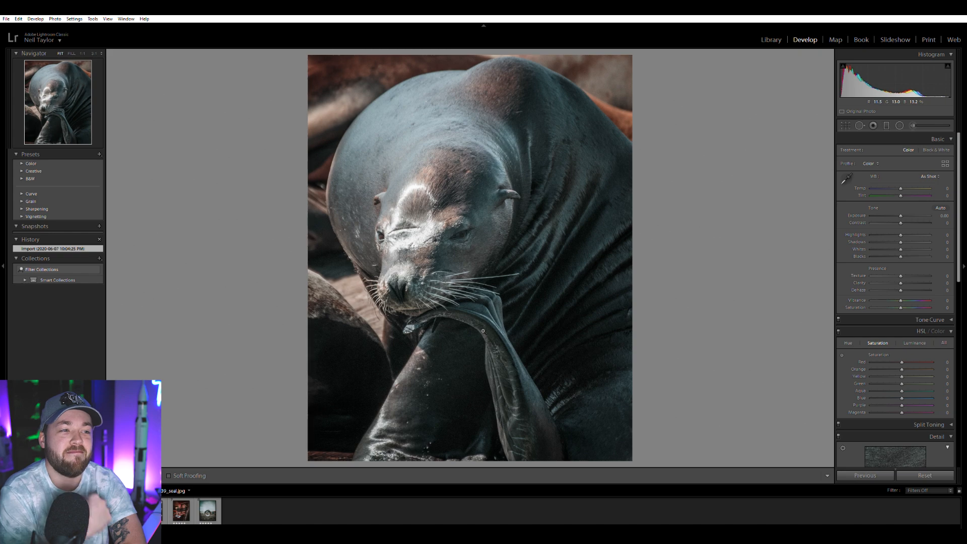
click(423, 261)
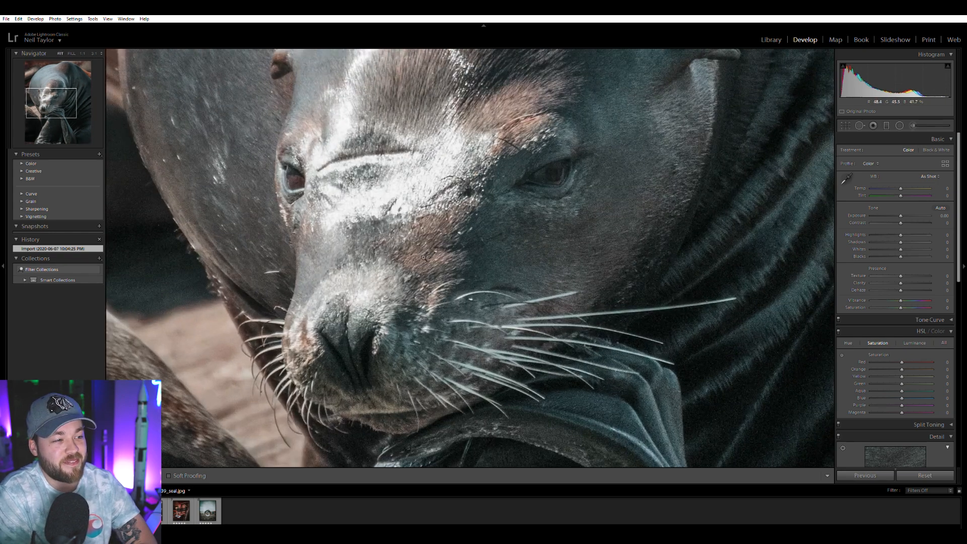
click(423, 257)
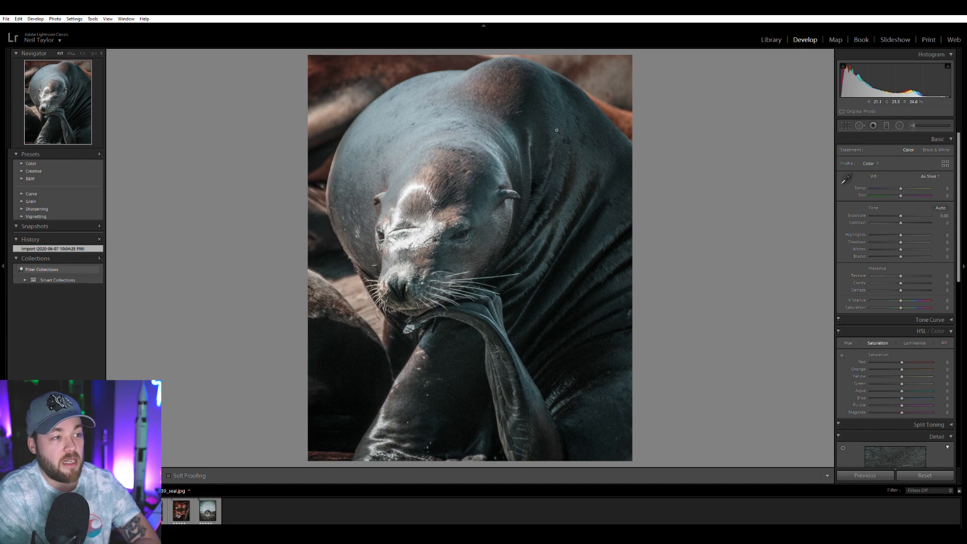
Try removing the blue cast from the seal's skin by setting Aqua and Blue saturation to -100
click(443, 130)
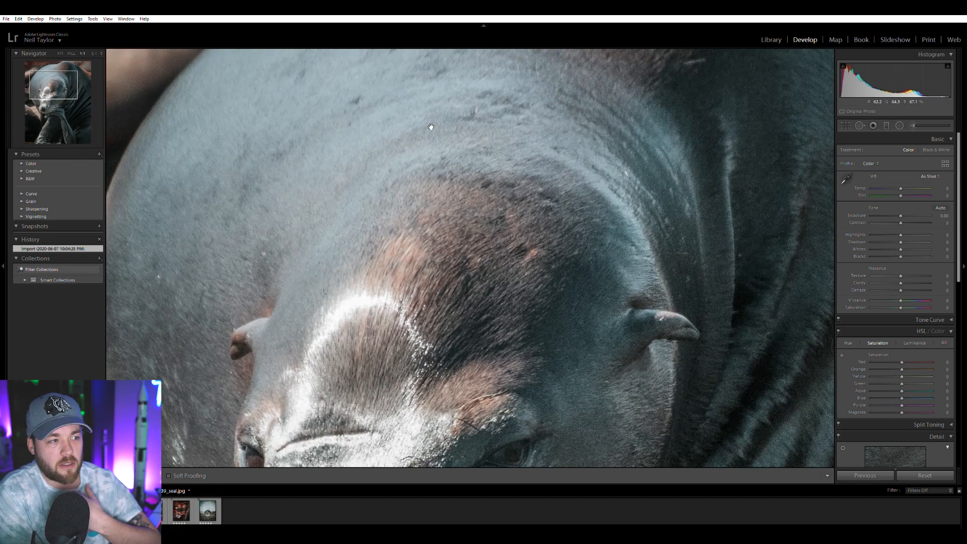
scroll(866, 353, down, 3)
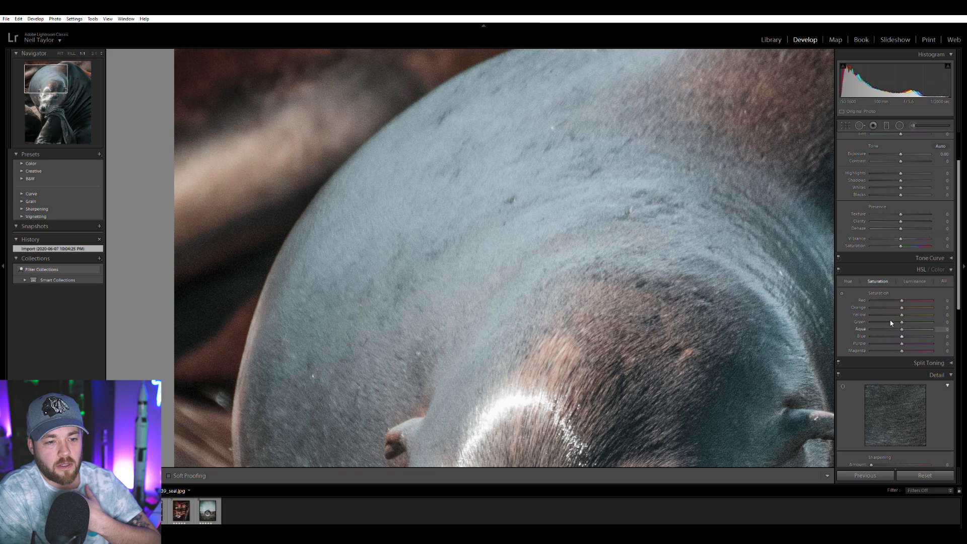
mouse_move(873, 327)
mouse_down()
mouse_move(873, 336)
mouse_move(869, 327)
mouse_up()
click(878, 336)
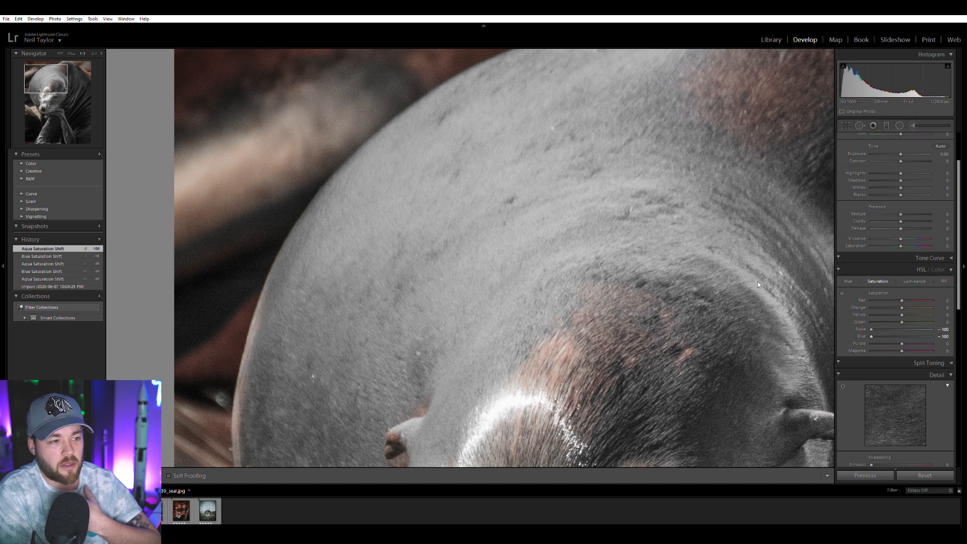
Try Red saturation at -100 on the full seal photo, and reset the Aqua, Blue and Red saturation
click(619, 216)
click(883, 299)
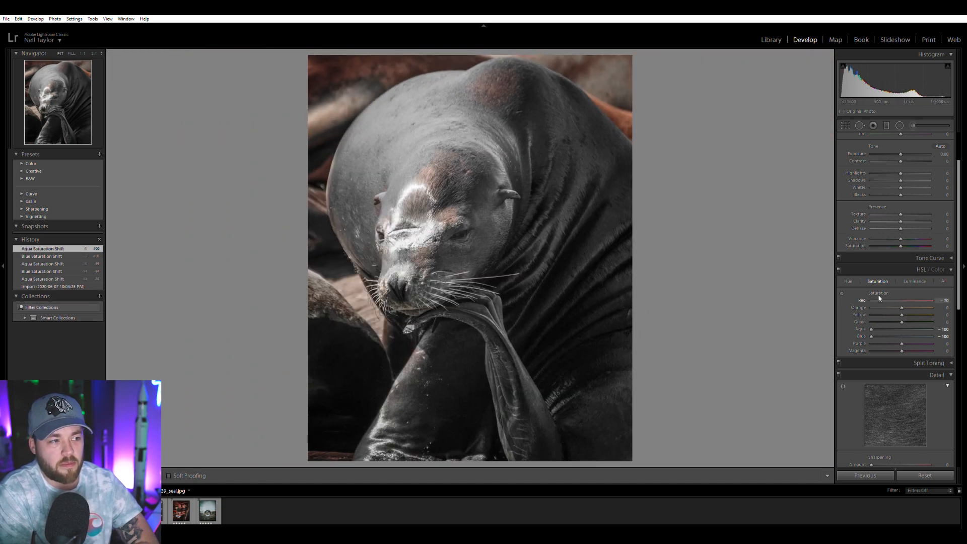
drag(883, 298, 871, 300)
double_click(871, 335)
double_click(871, 329)
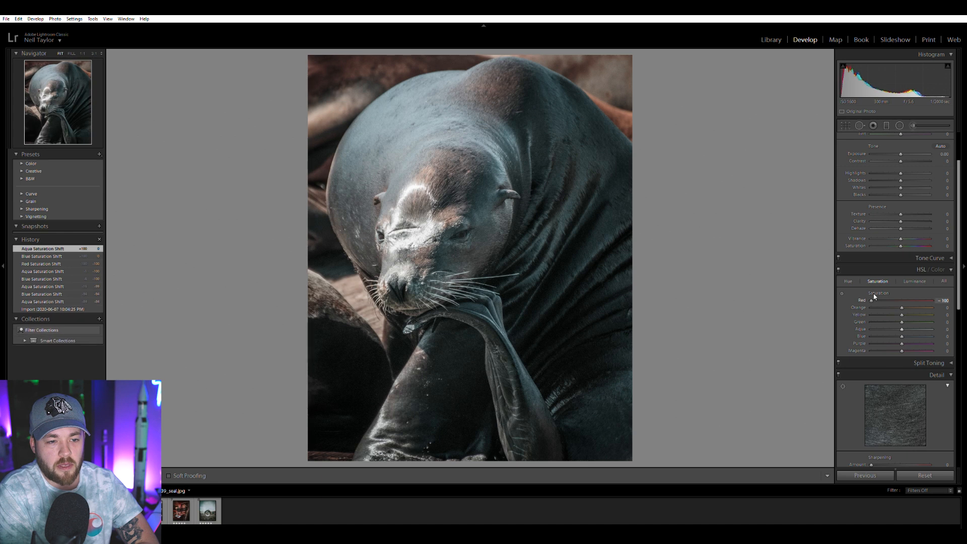
Preview the seal photo in Black & White and return it to Color
scroll(901, 227, up, 3)
click(935, 149)
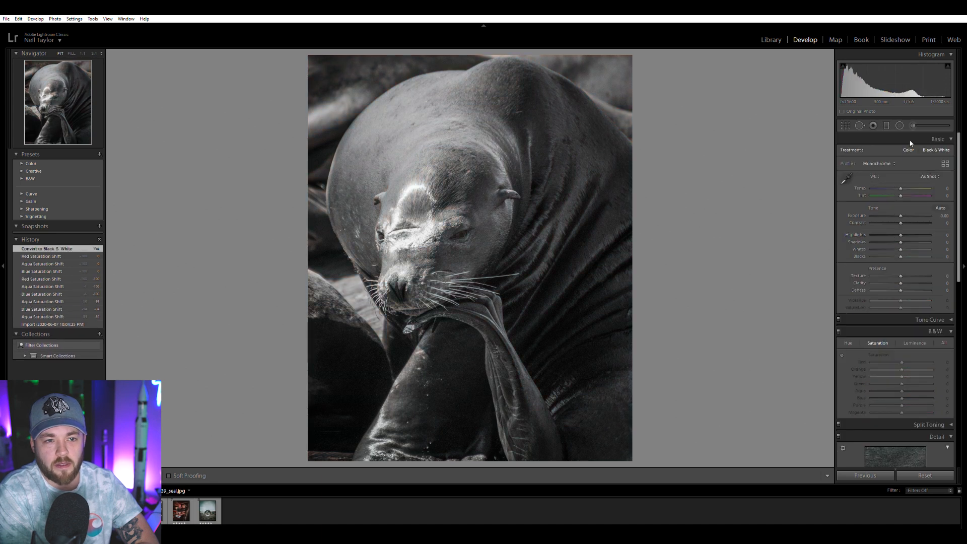
click(908, 150)
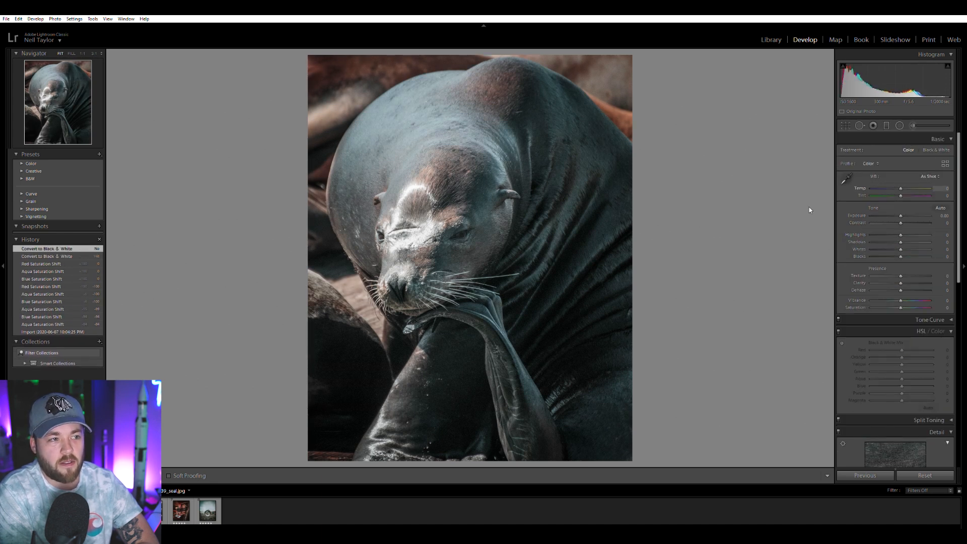
Outline the seal's face and the curve of its body with -4.00 exposure Adjustment Brush strokes, and undo both strokes
click(912, 125)
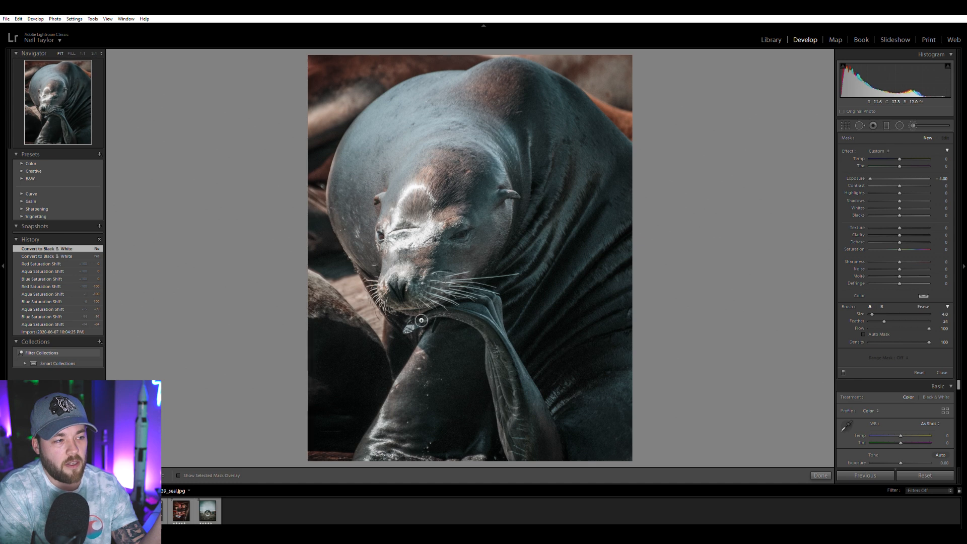
mouse_move(475, 220)
mouse_down()
mouse_move(350, 273)
mouse_move(509, 311)
mouse_move(460, 235)
mouse_up()
mouse_move(413, 276)
mouse_down()
mouse_move(495, 320)
mouse_move(551, 425)
mouse_move(639, 421)
mouse_move(653, 333)
mouse_move(613, 130)
mouse_move(588, 105)
mouse_move(540, 81)
mouse_move(470, 82)
mouse_move(397, 94)
mouse_move(353, 131)
mouse_move(336, 189)
mouse_move(358, 250)
mouse_move(460, 293)
mouse_up()
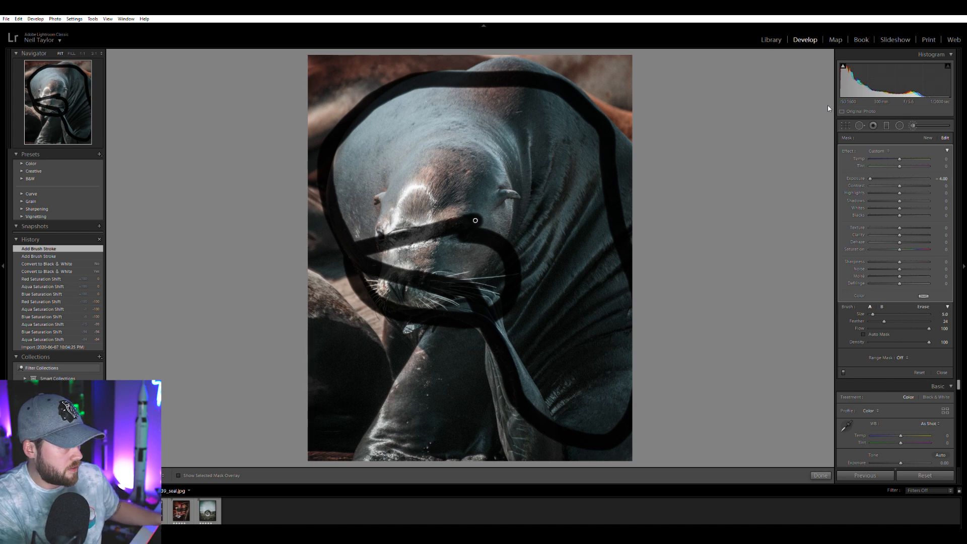
key(ctrl+z)
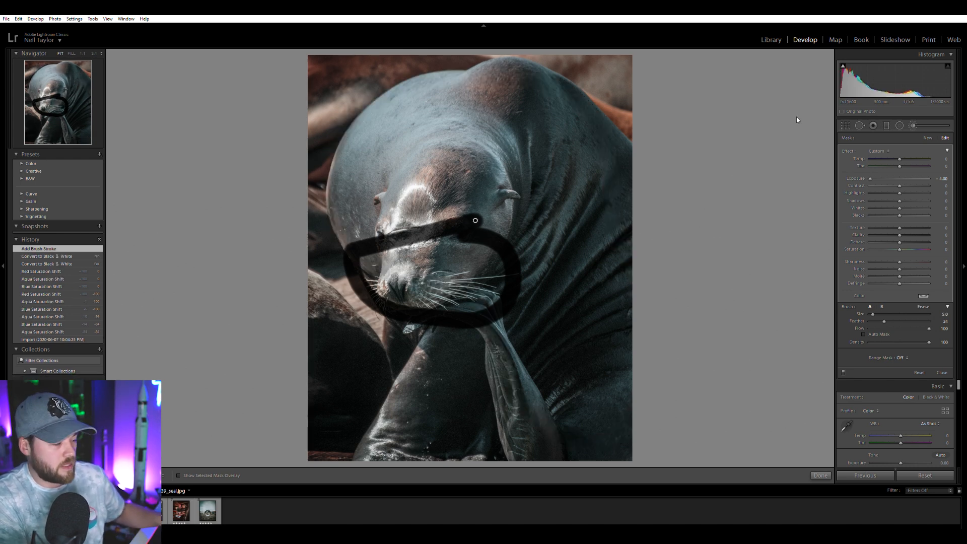
key(ctrl+z)
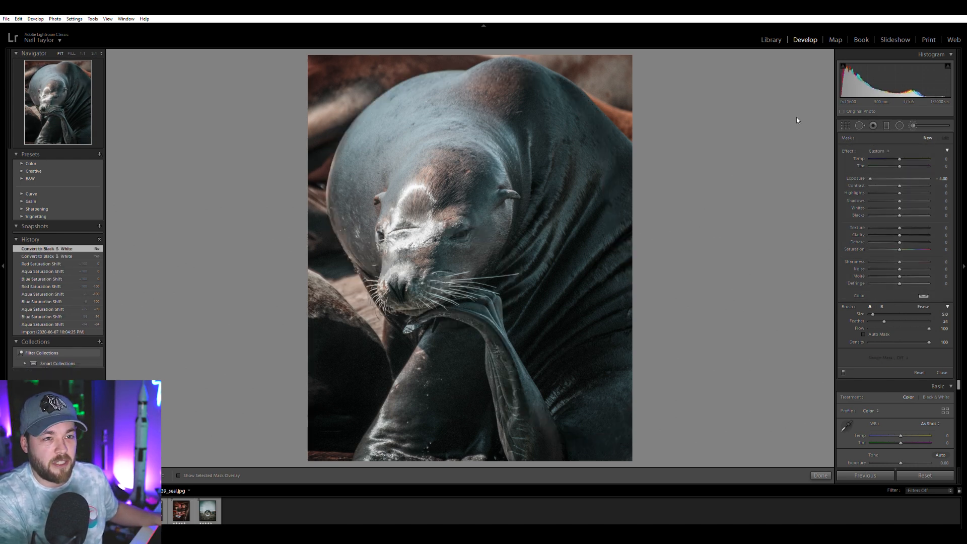
Open the black-and-white Golden Gate Bridge photo shot through the chain-link fence
click(128, 510)
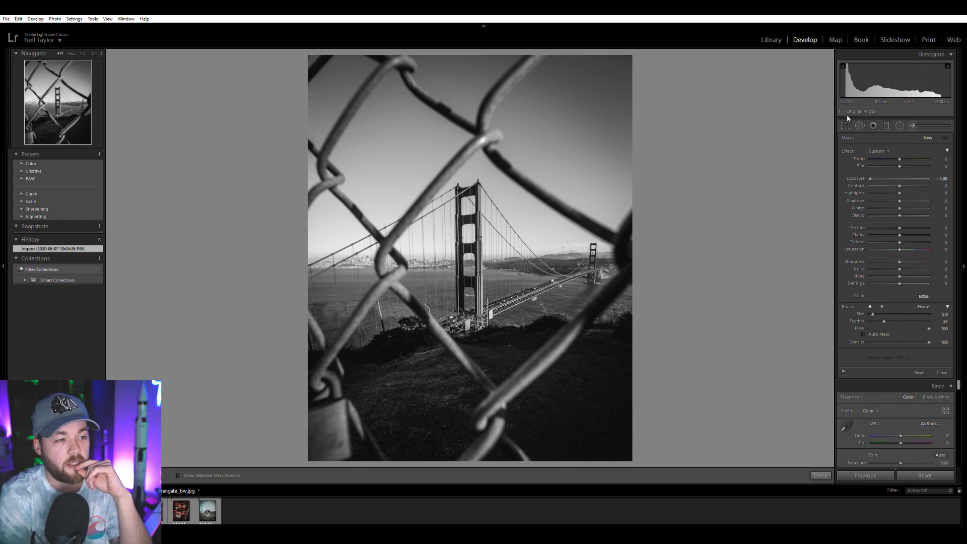
key(r)
key(r)
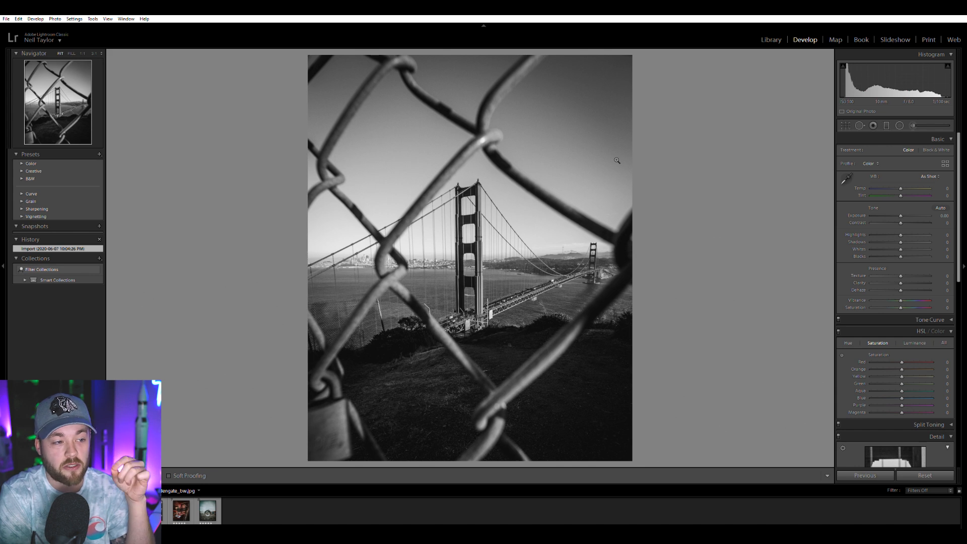
Try cropping the fence photo to a landscape frame around the bridge inside one fence opening, and undo the crop
click(845, 125)
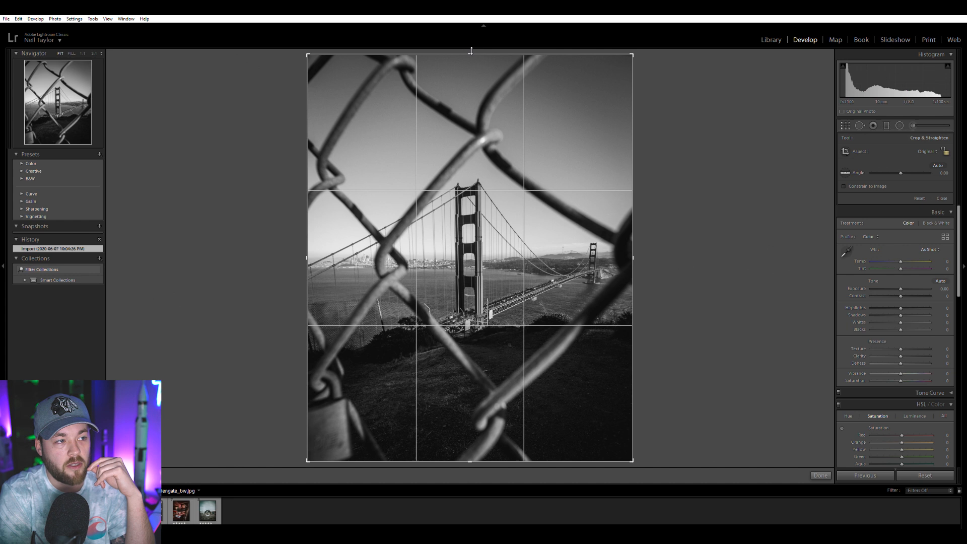
drag(475, 48, 476, 103)
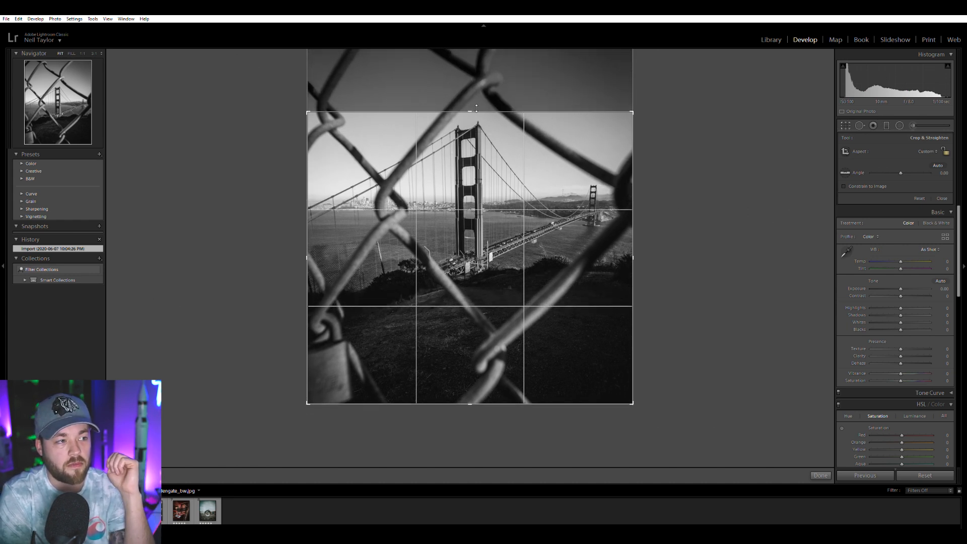
drag(308, 257, 353, 259)
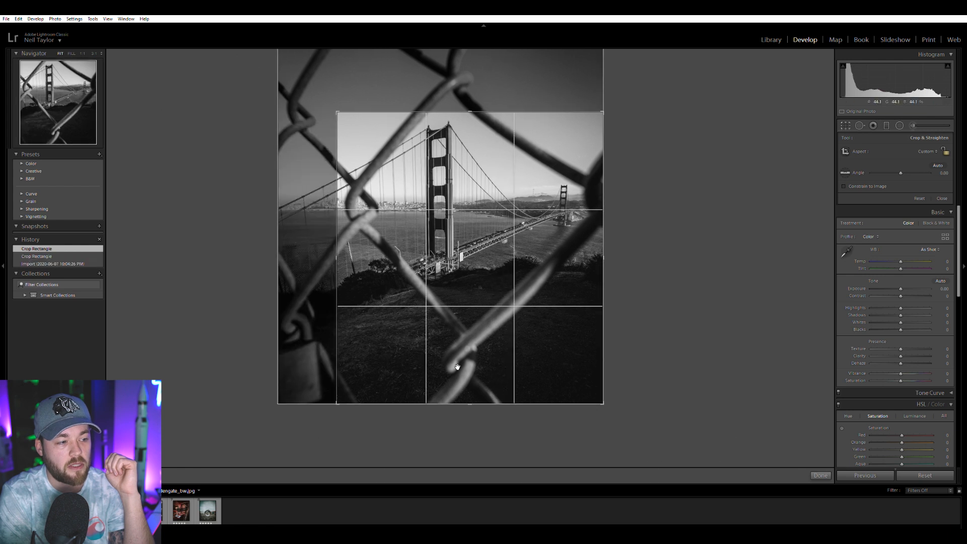
drag(481, 403, 487, 322)
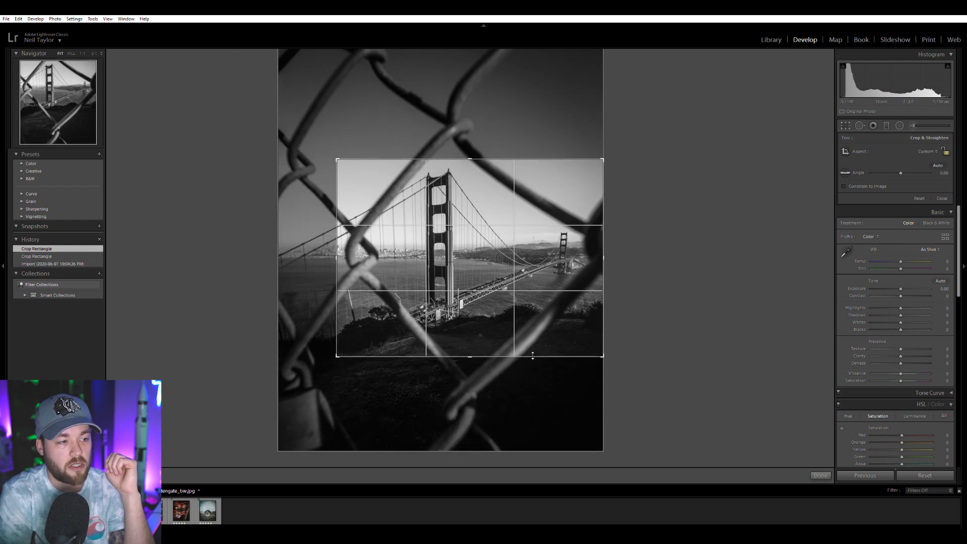
drag(468, 150, 470, 154)
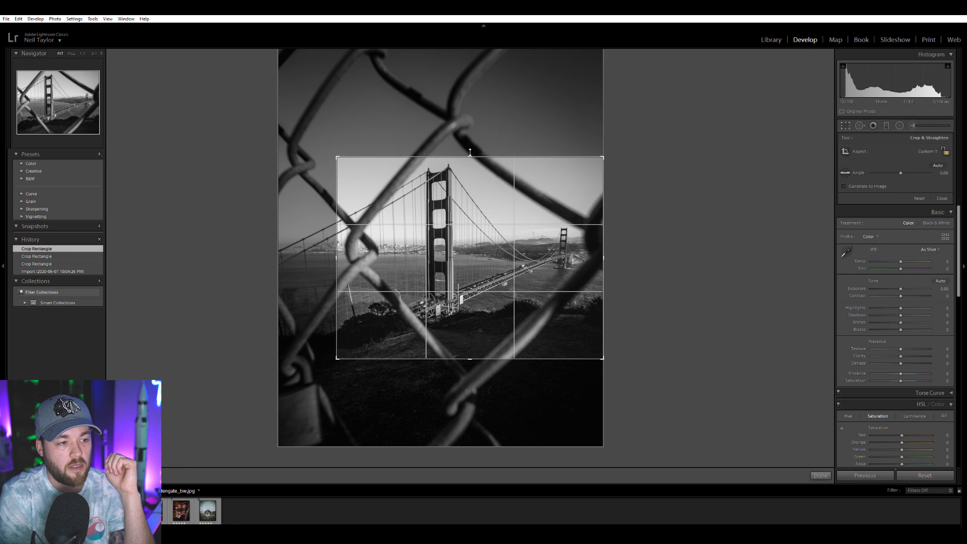
key(Return)
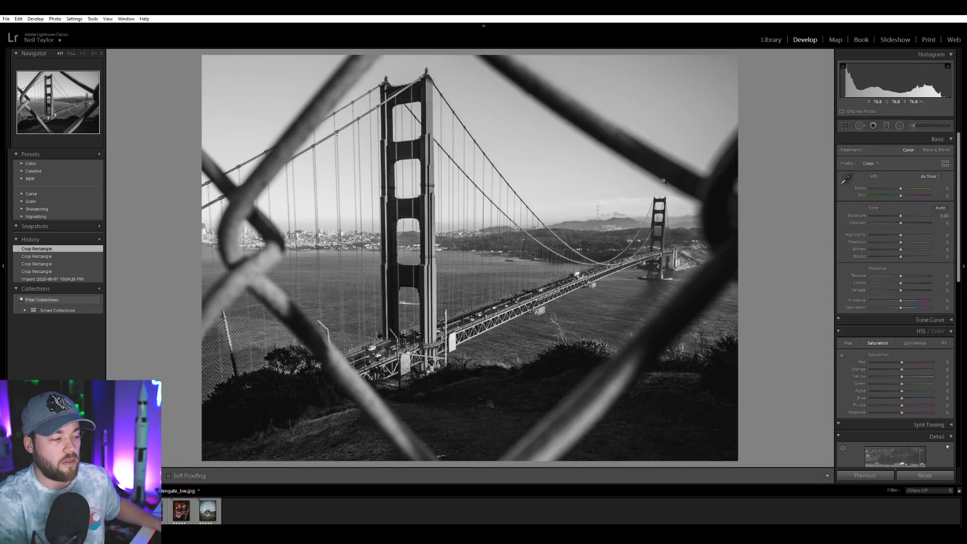
key(ctrl+z)
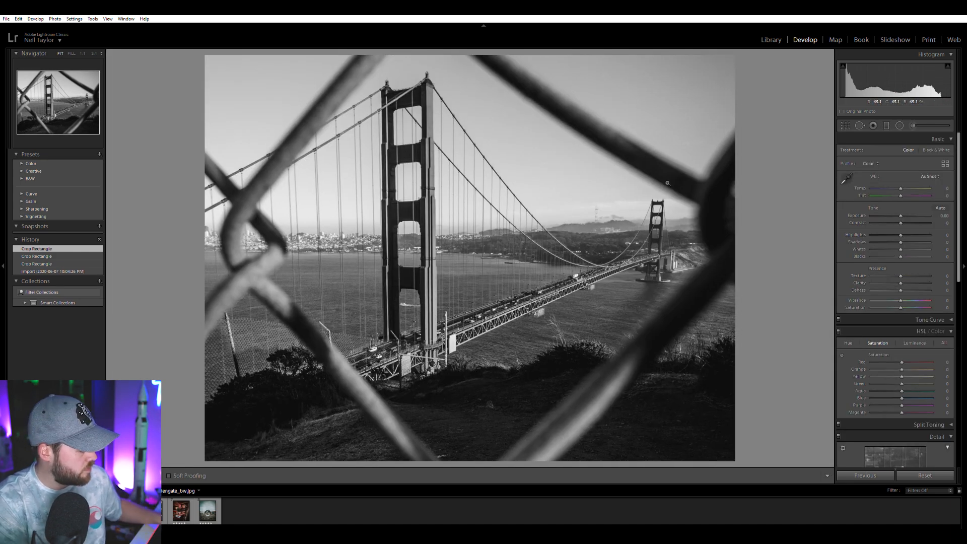
key(ctrl+z)
key(ctrl+z)
key(ctrl+z)
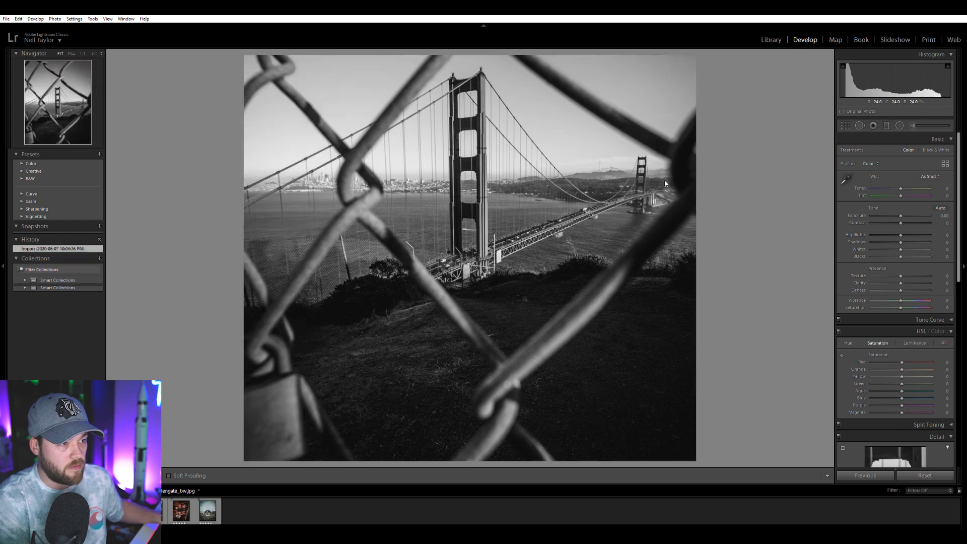
key(ctrl+z)
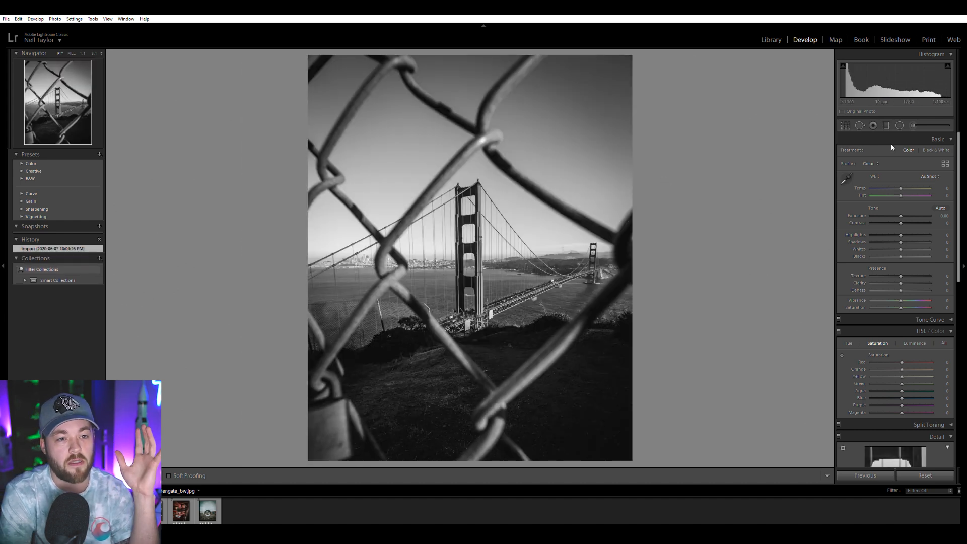
Mark the diamond-shaped fence opening and both bridge towers with -4.00 exposure Adjustment Brush strokes, and undo all the strokes
click(912, 126)
mouse_move(518, 159)
mouse_down()
mouse_move(460, 159)
mouse_move(413, 206)
mouse_move(391, 292)
mouse_move(479, 366)
mouse_move(594, 335)
mouse_move(661, 264)
mouse_move(544, 208)
mouse_move(474, 150)
mouse_up()
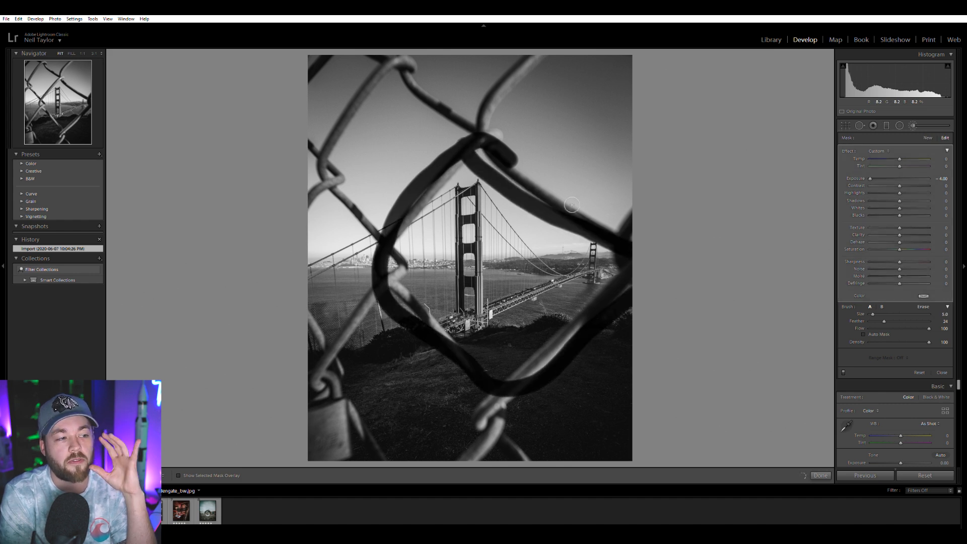
drag(610, 291, 594, 247)
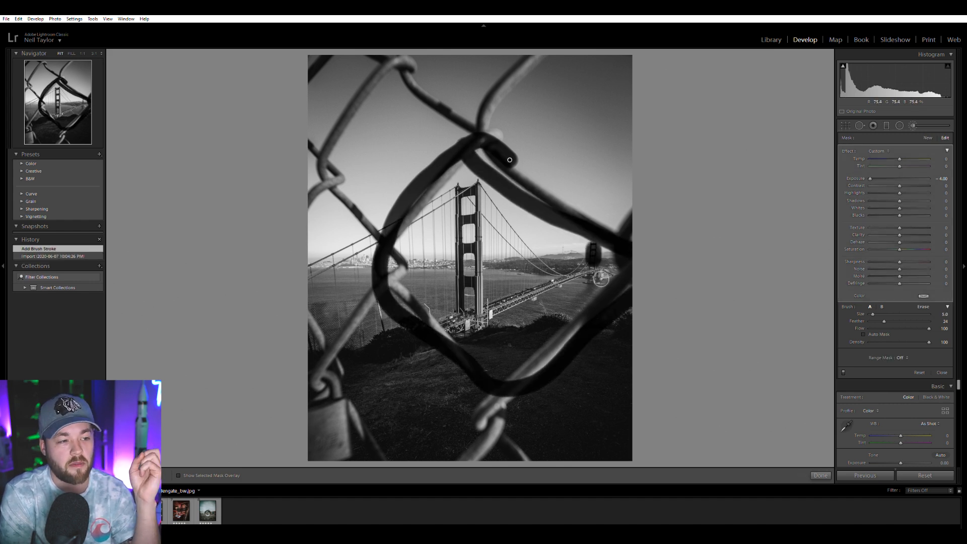
drag(475, 199, 471, 322)
drag(470, 234, 476, 317)
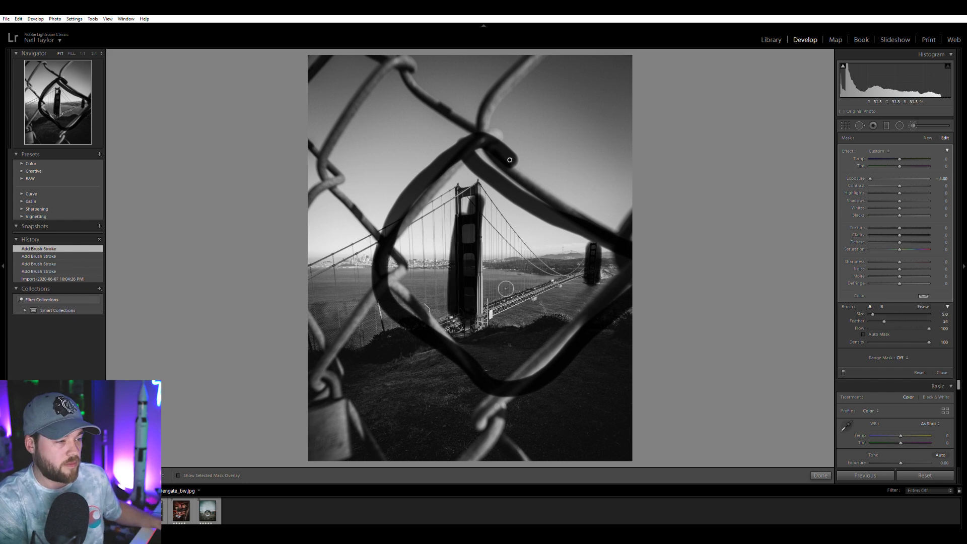
key(ctrl+z)
key(ctrl+z)
key(ctrl+z)
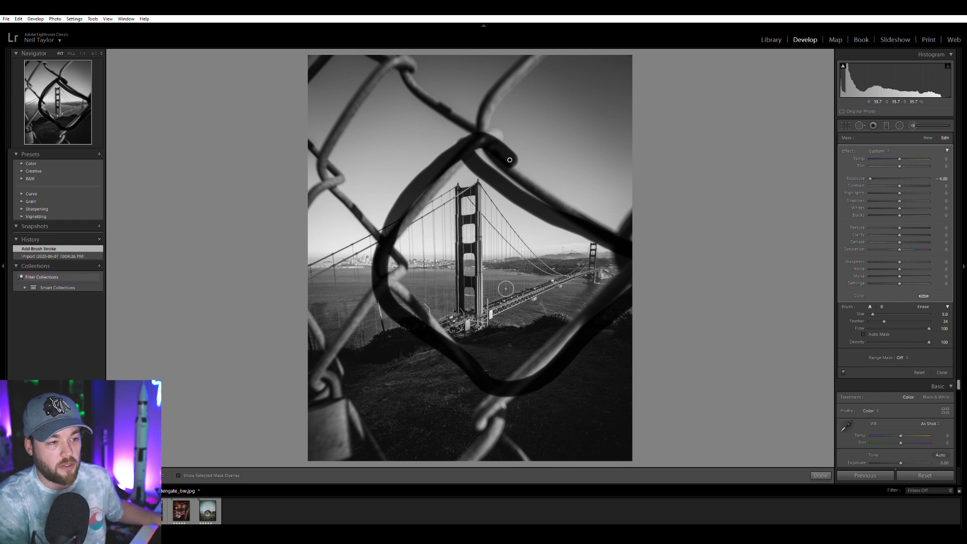
key(ctrl+z)
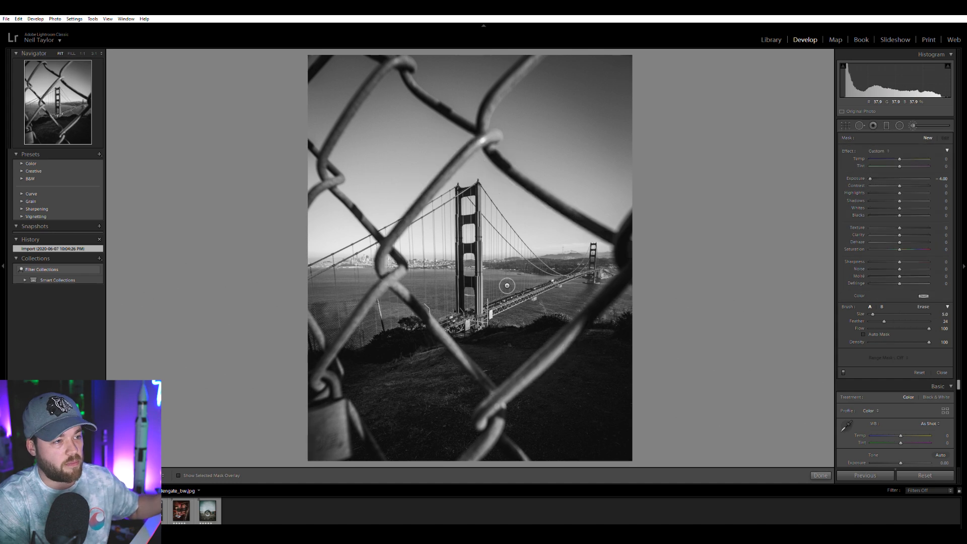
Open the Golden Gate lens ball photo and examine its composition against the crop grid and the reflection inside the ball
key(Right)
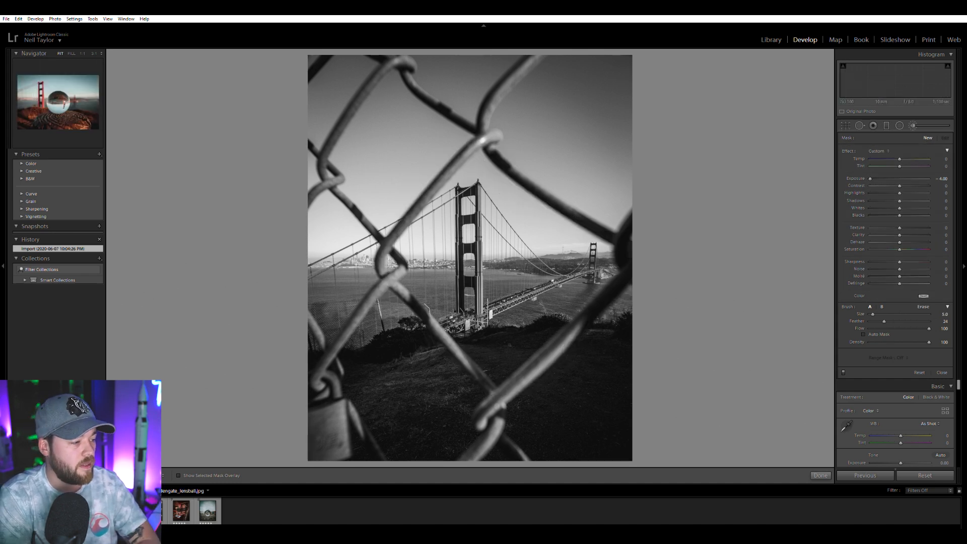
click(845, 125)
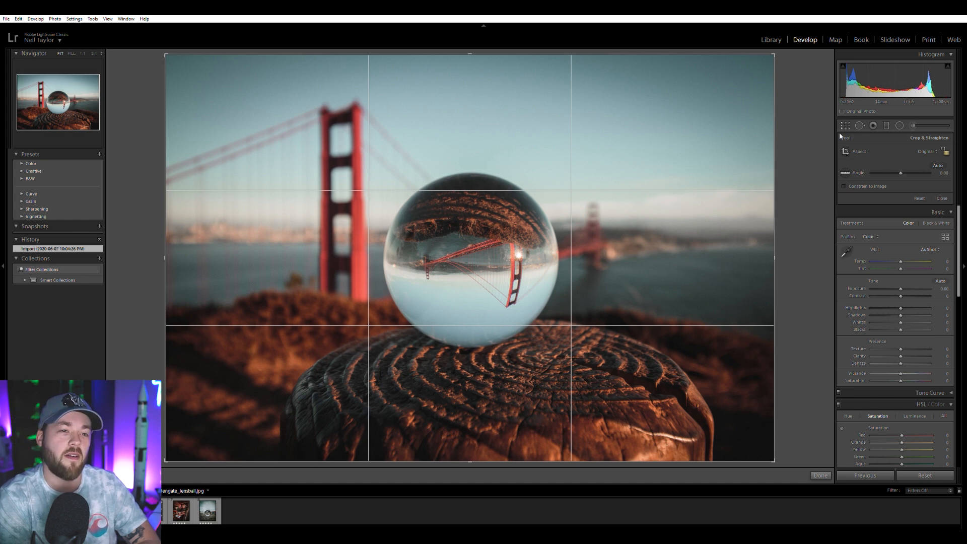
click(845, 125)
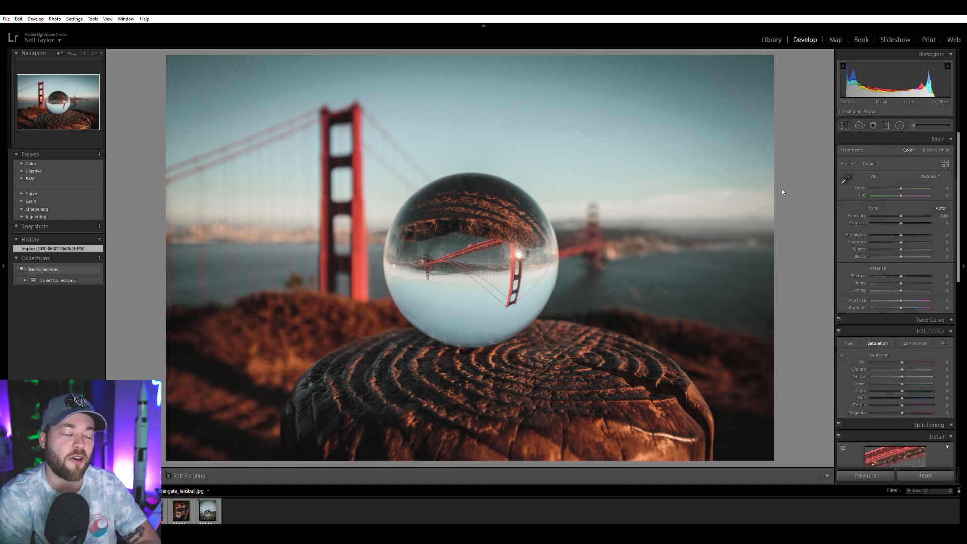
click(467, 240)
click(468, 243)
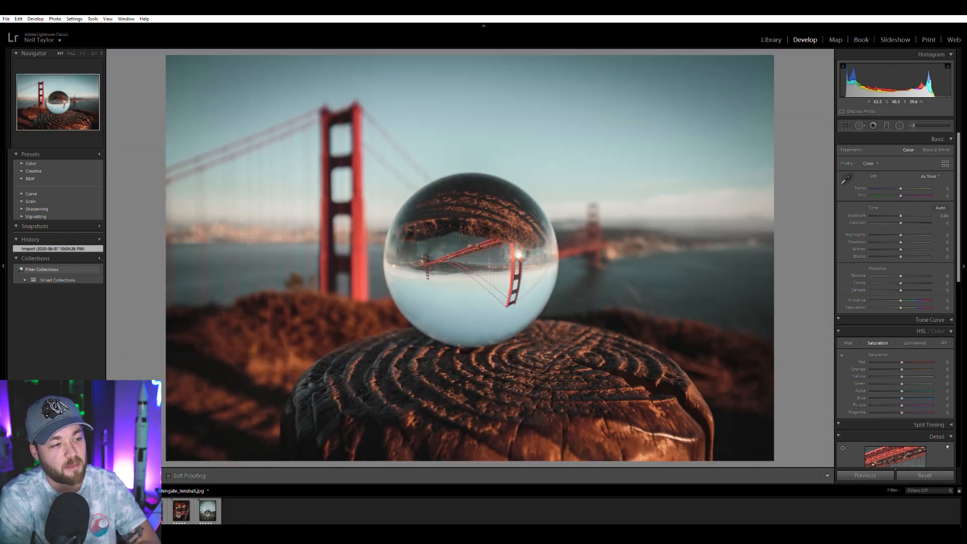
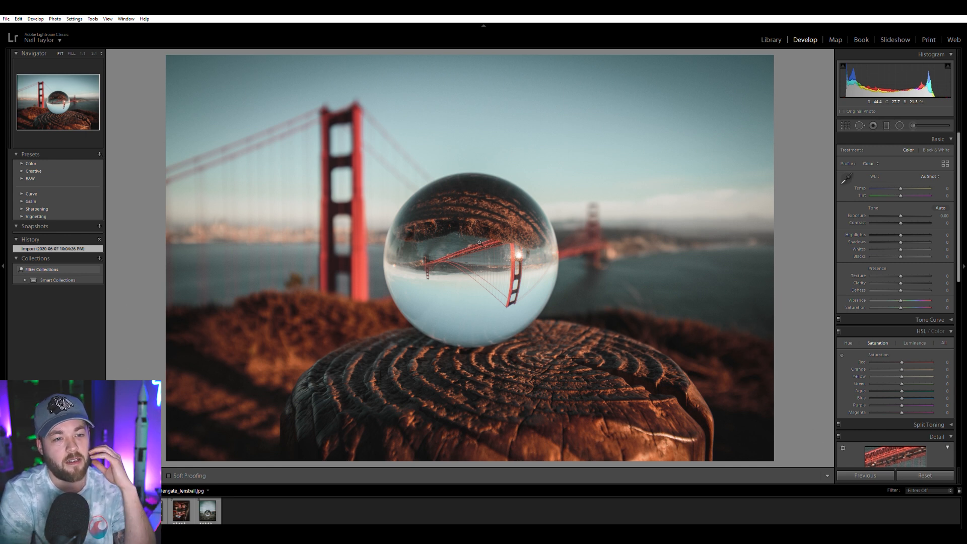
Preview the lens ball photo in Black & White and return it to Color
key(v)
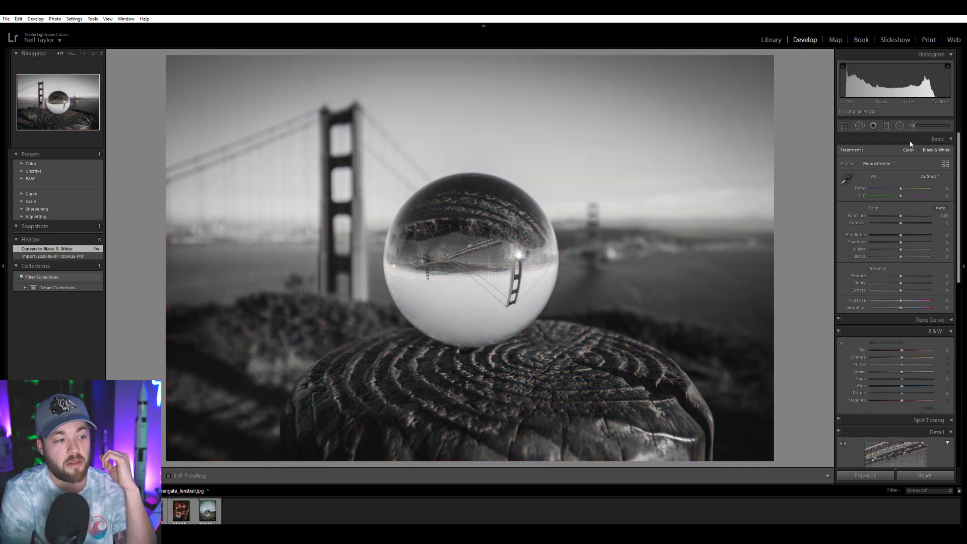
click(908, 149)
click(479, 235)
click(480, 235)
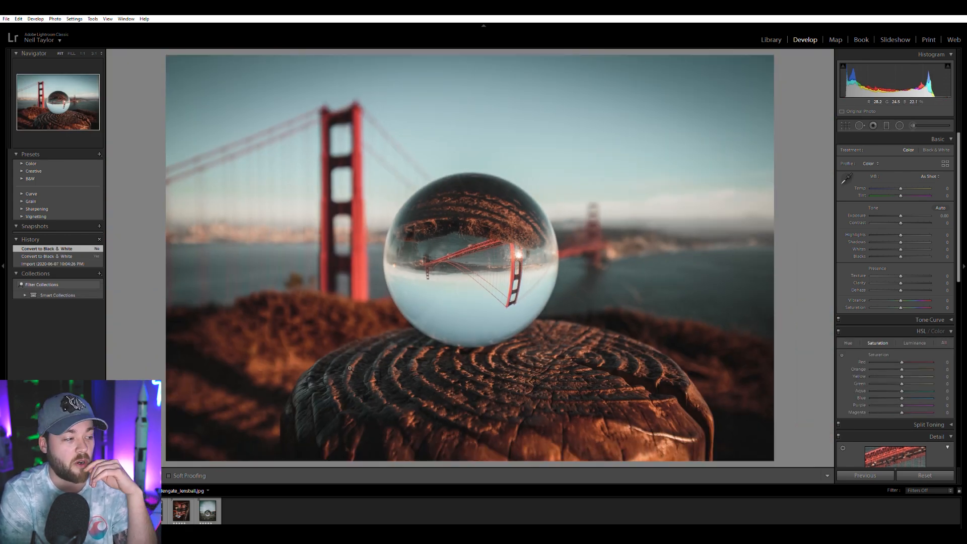
Open the Dam Square photo and examine the monument's carvings and the Ripley's building at close range for sharpness and noise
click(155, 511)
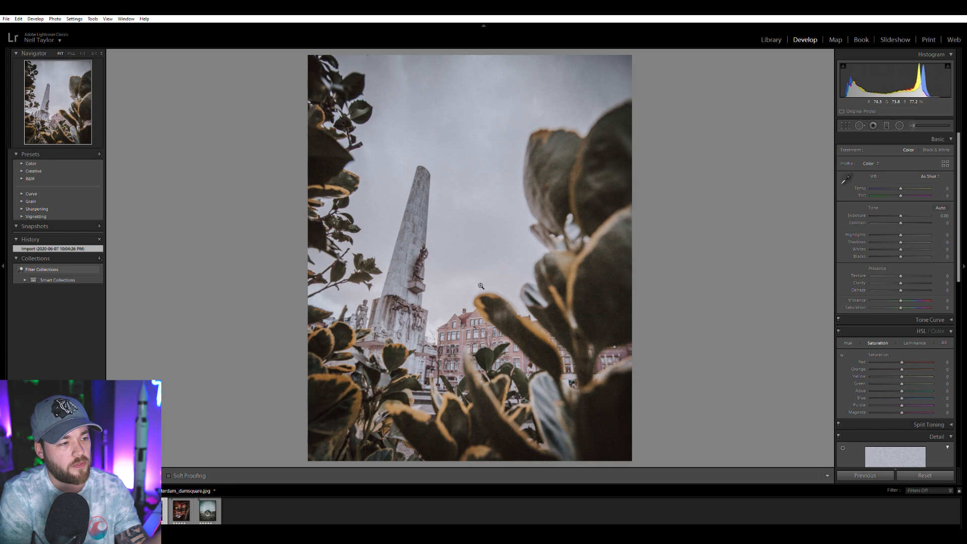
click(422, 264)
drag(426, 187, 510, 49)
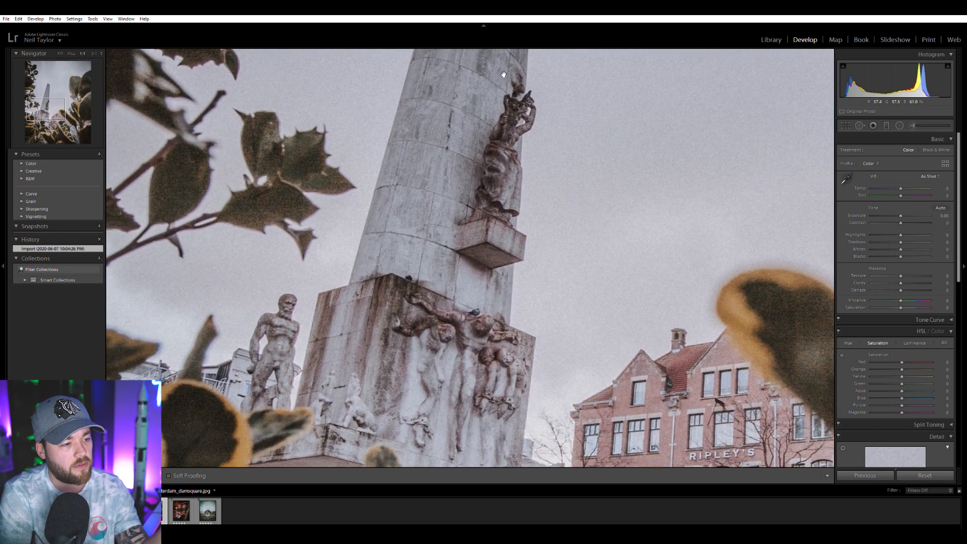
drag(465, 164, 515, 248)
click(515, 248)
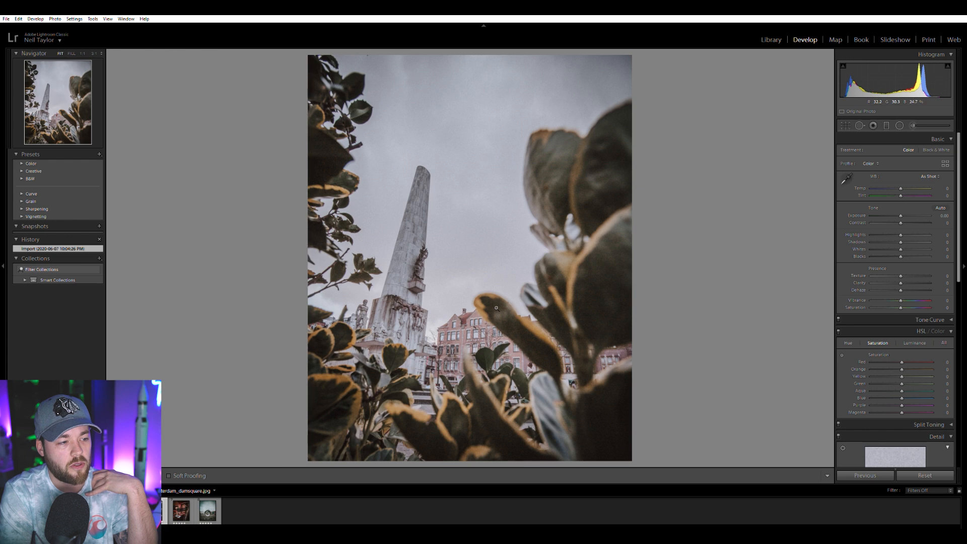
click(452, 331)
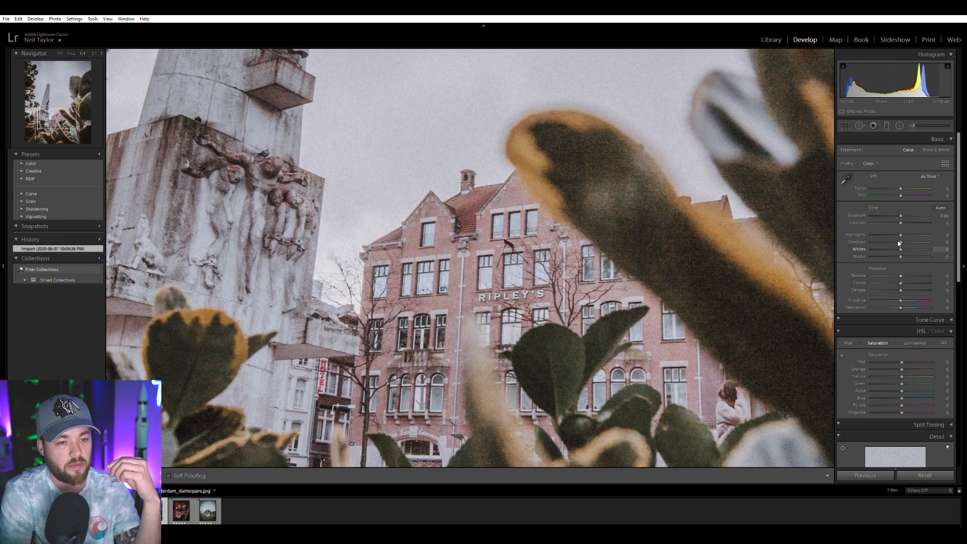
Try Shadows at -17 on the Dam Square photo and reset the Shadows
drag(899, 241, 892, 240)
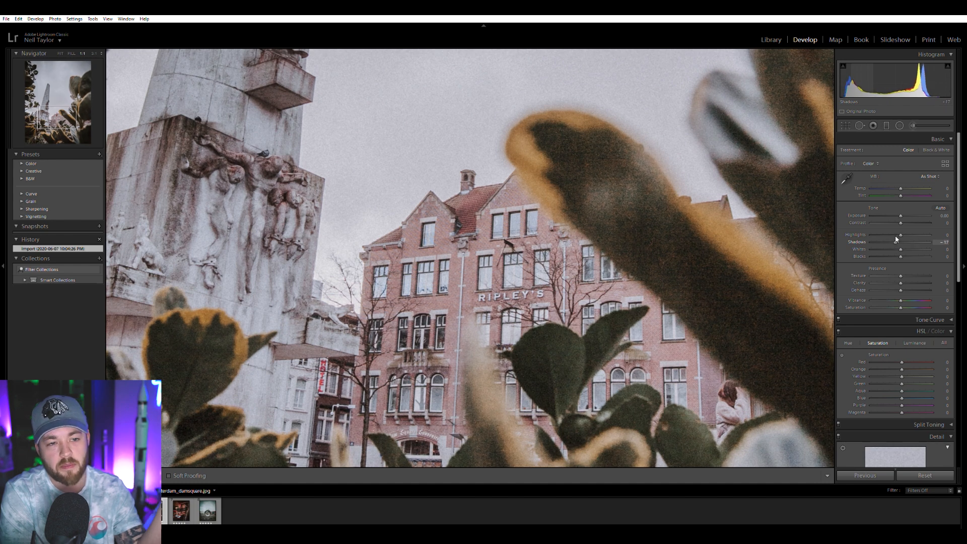
double_click(894, 242)
click(505, 241)
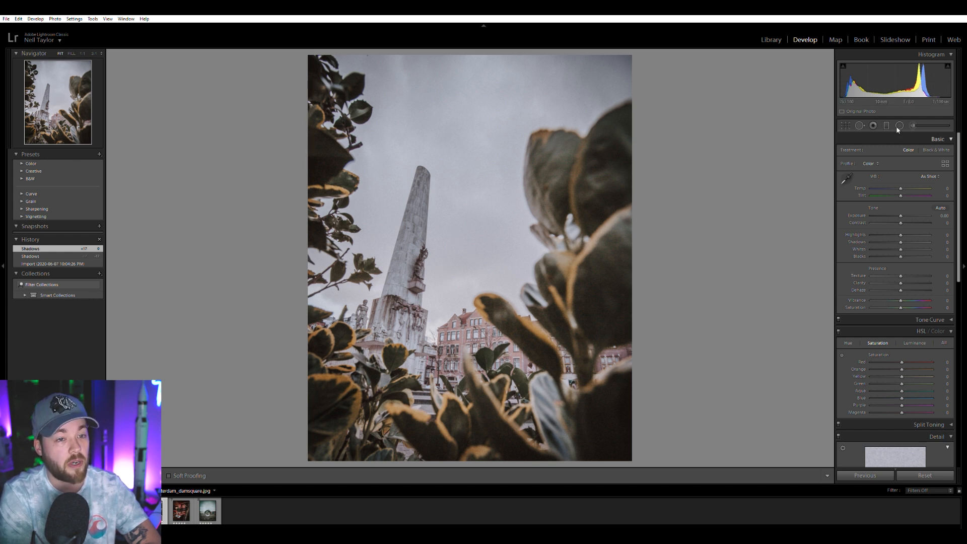
Trace the foliage's inner edge around the monument with a -4.00 exposure Adjustment Brush stroke, and undo it
click(912, 125)
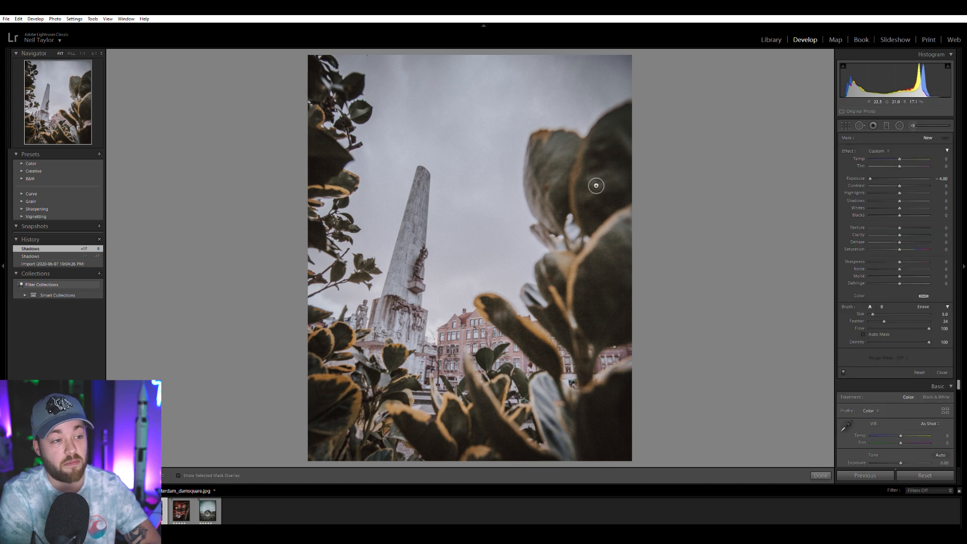
mouse_move(606, 123)
mouse_down()
mouse_move(501, 222)
mouse_move(499, 297)
mouse_move(456, 370)
mouse_move(390, 338)
mouse_move(385, 275)
mouse_move(347, 177)
mouse_move(375, 101)
mouse_move(366, 79)
mouse_up()
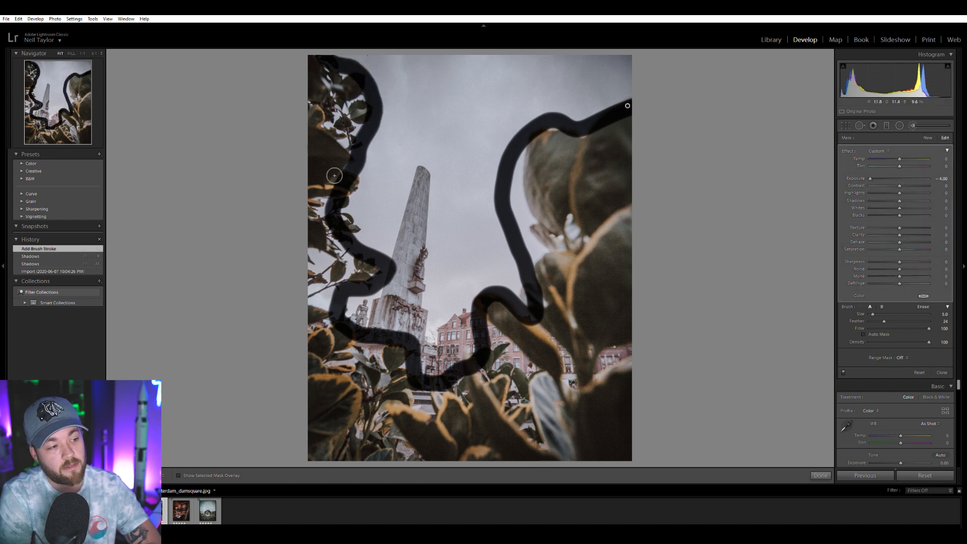
click(910, 124)
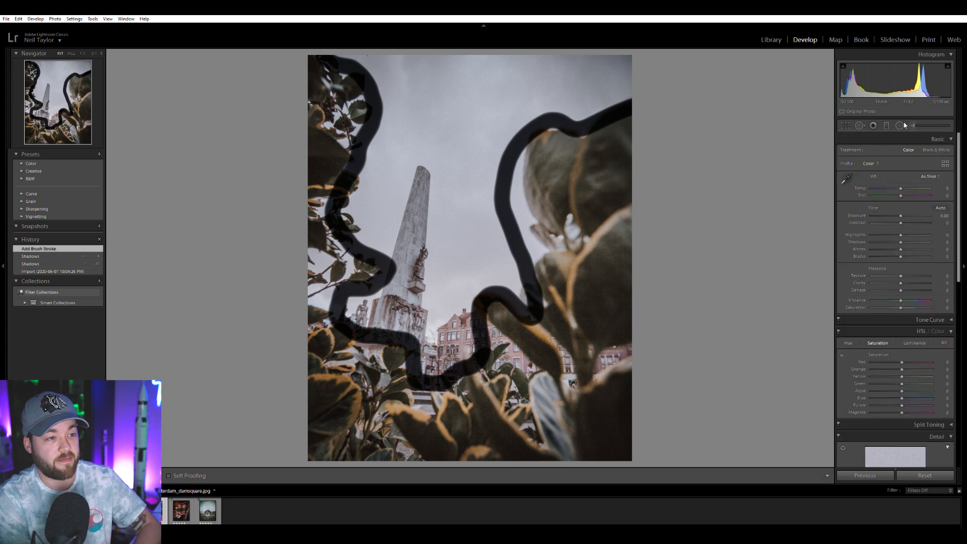
key(ctrl+z)
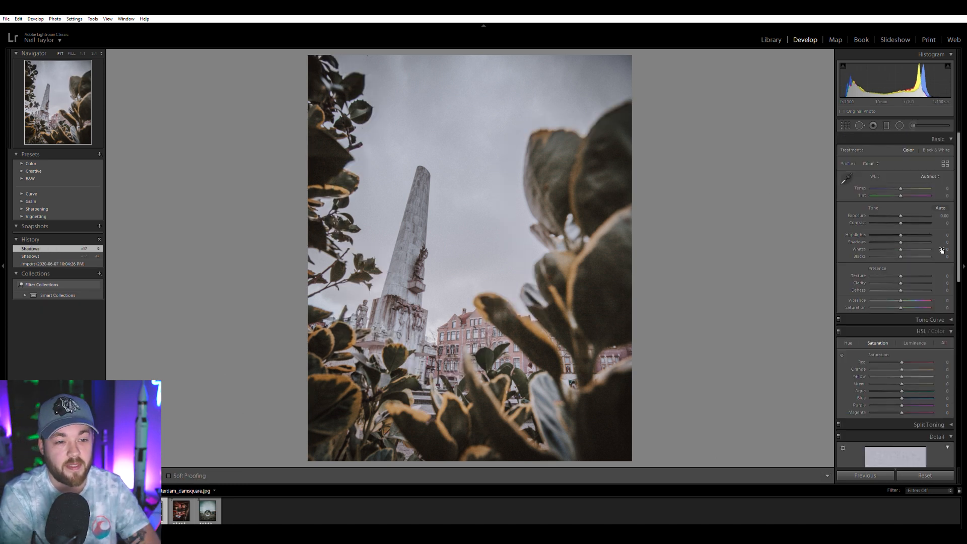
Darken the Dam Square foliage with Shadows at -100 and Blacks at -87, and set Exposure to +0.23
drag(901, 236, 844, 237)
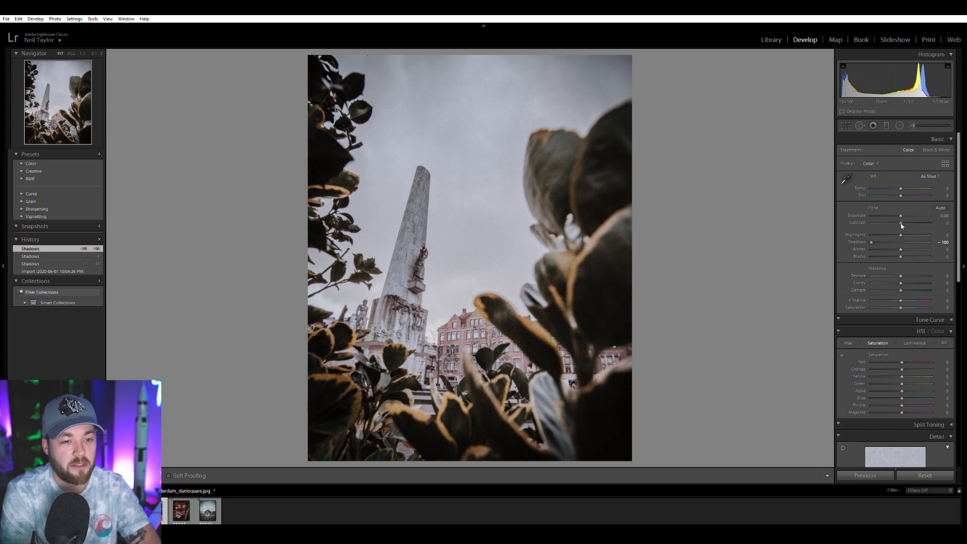
drag(900, 256, 875, 253)
drag(895, 219, 889, 215)
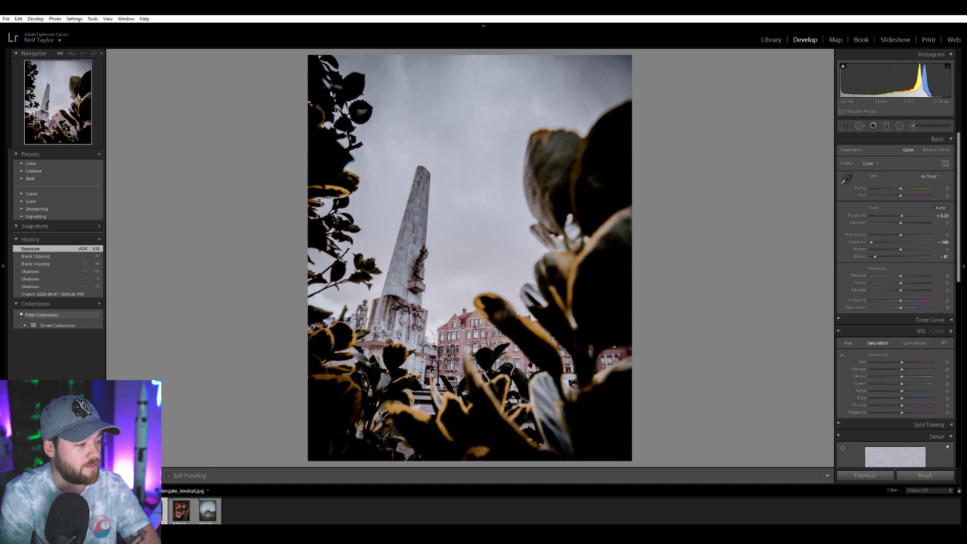
Open the arcade pinball photo and examine the Getaway machine, Dirty Harry cabinet and neon tubes at close range for focus and noise
click(180, 509)
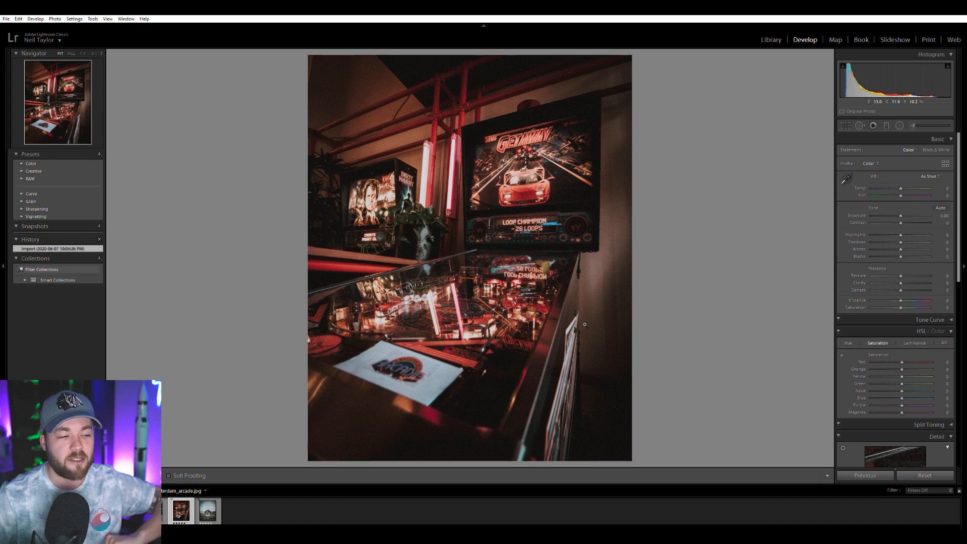
click(485, 187)
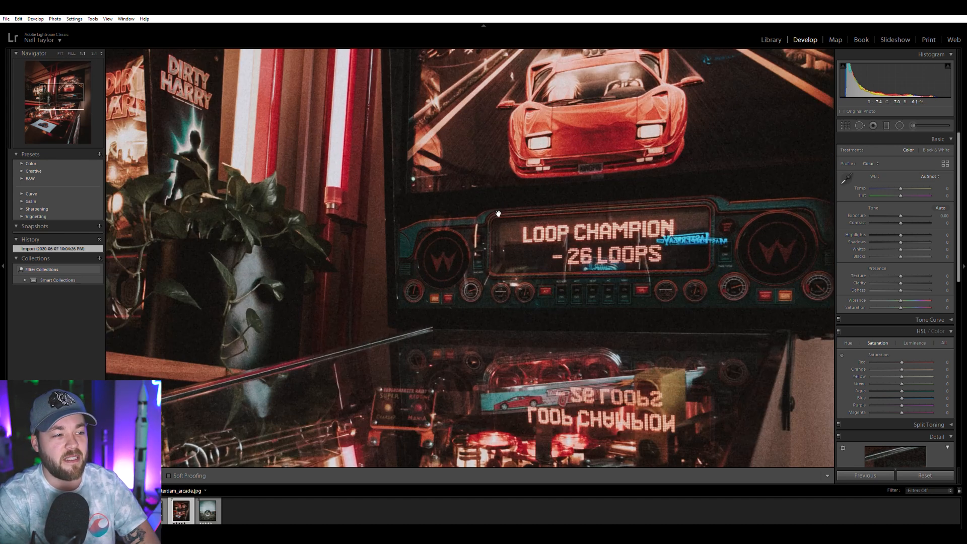
click(426, 165)
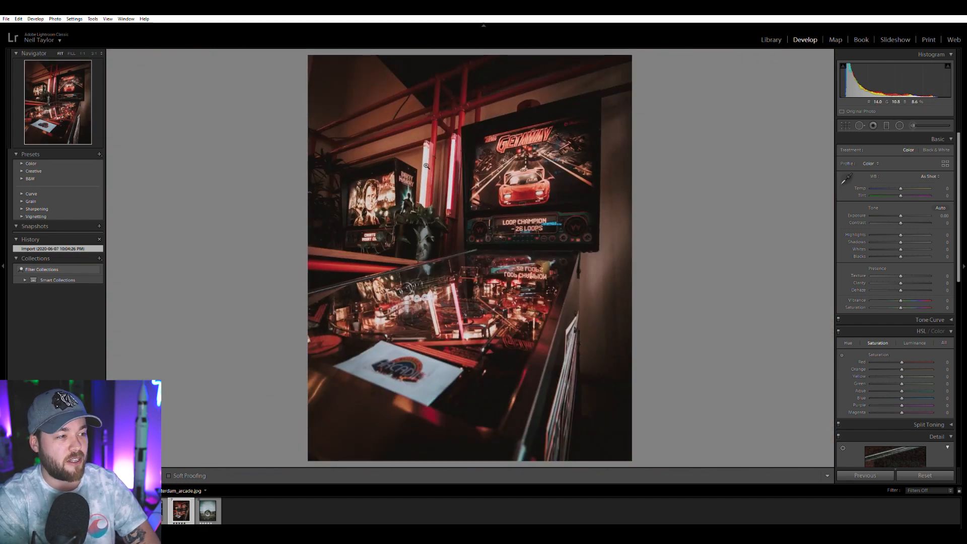
drag(401, 154, 481, 179)
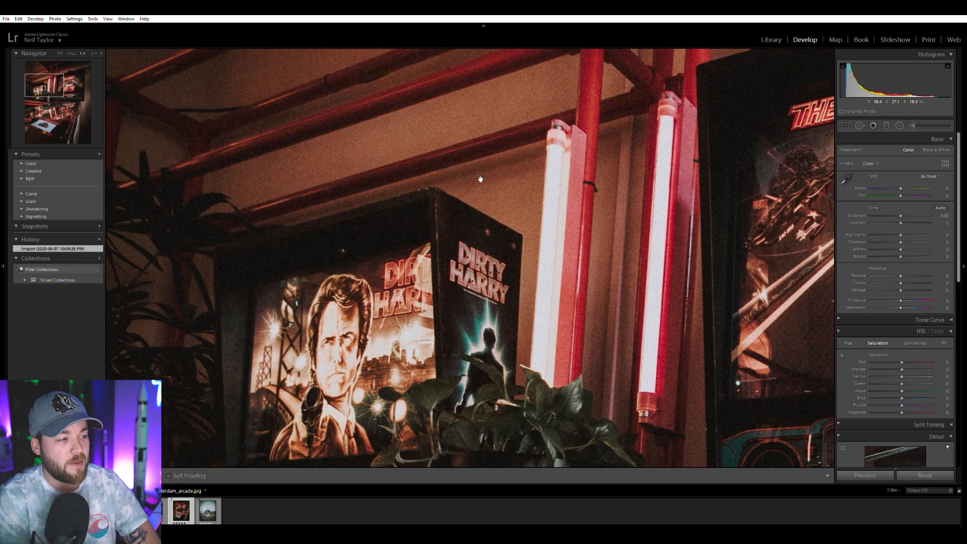
click(480, 180)
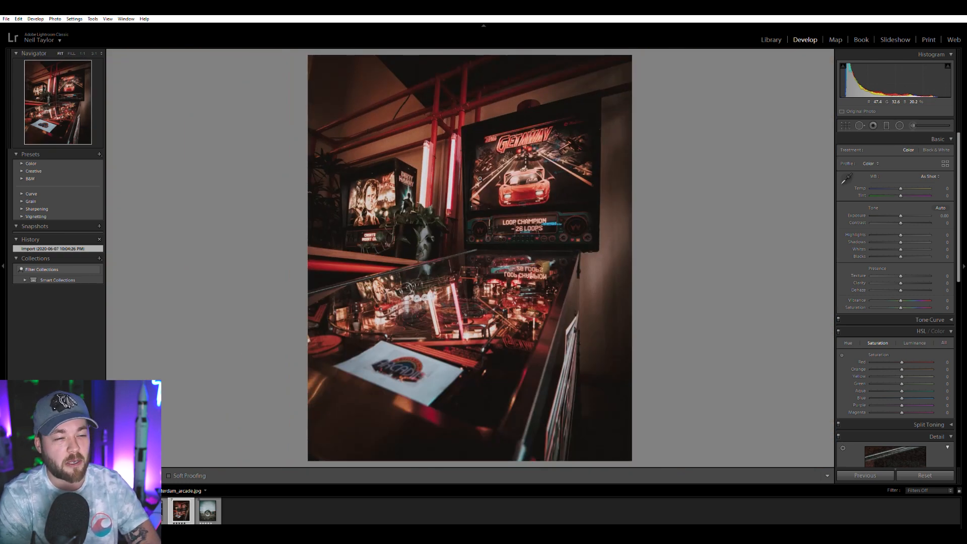
click(399, 140)
click(426, 245)
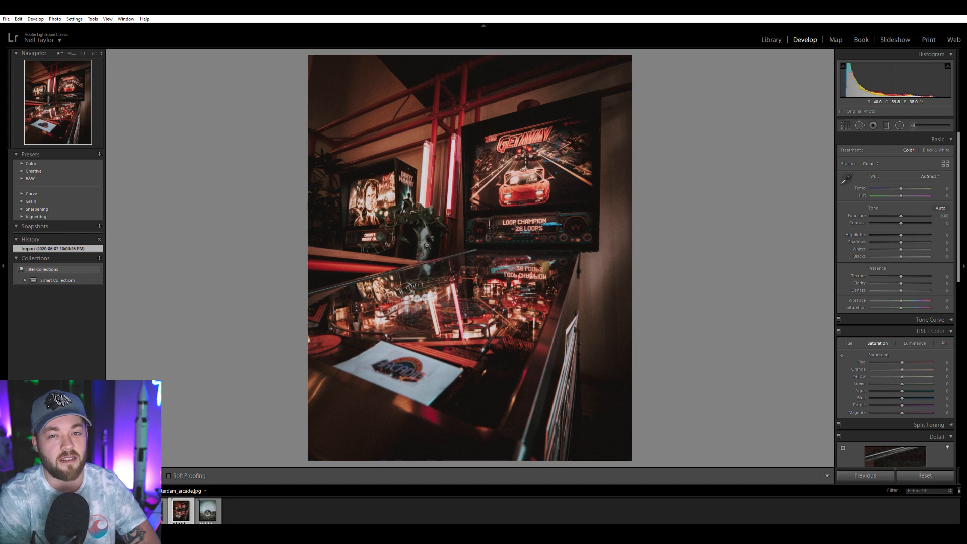
Open the NDSM lens-ball photo and inspect the reflection inside the glass ball at close range
key(Right)
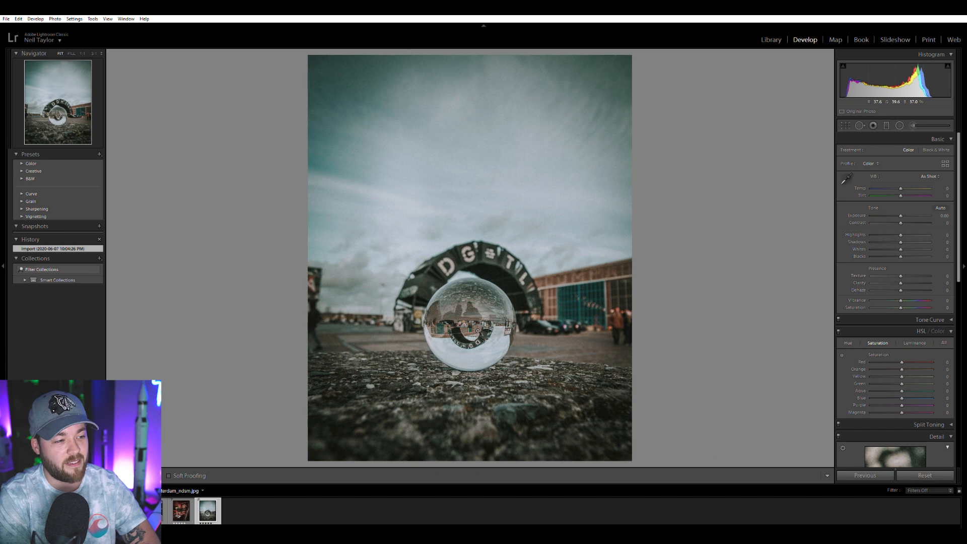
click(477, 330)
click(477, 330)
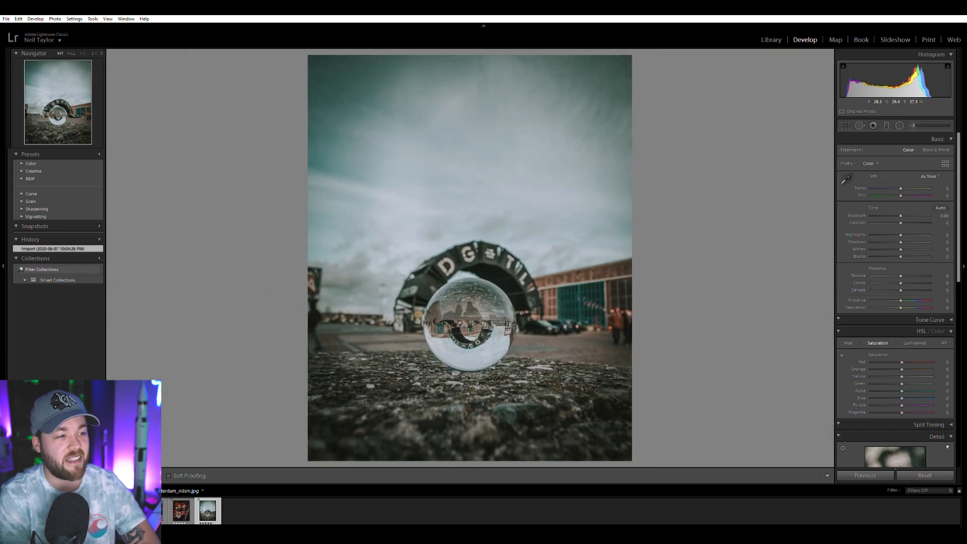
Crop the lens-ball photo to a landscape frame, cutting upper sky and lower foreground, and check the ball's sharpness up close
click(846, 124)
drag(469, 54, 478, 125)
drag(519, 388, 518, 365)
key(Return)
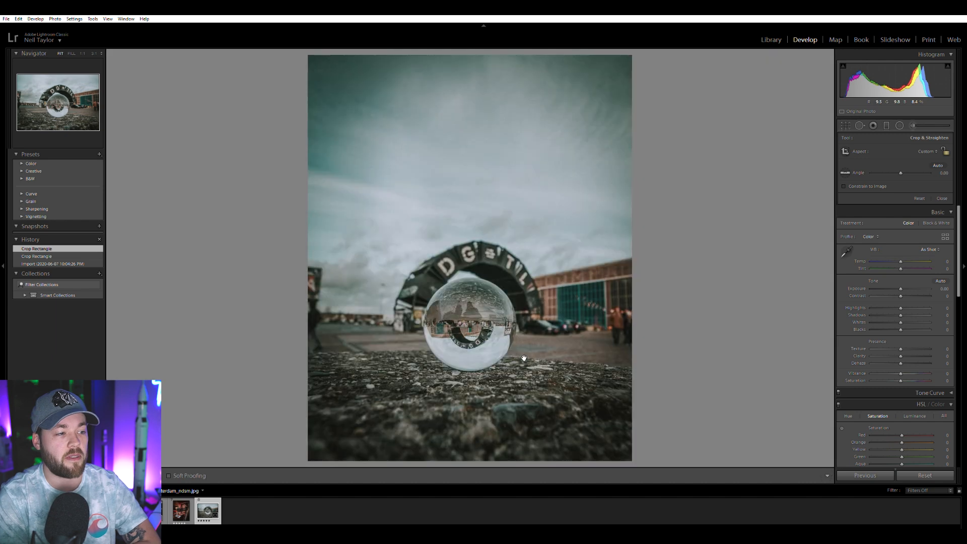
click(468, 297)
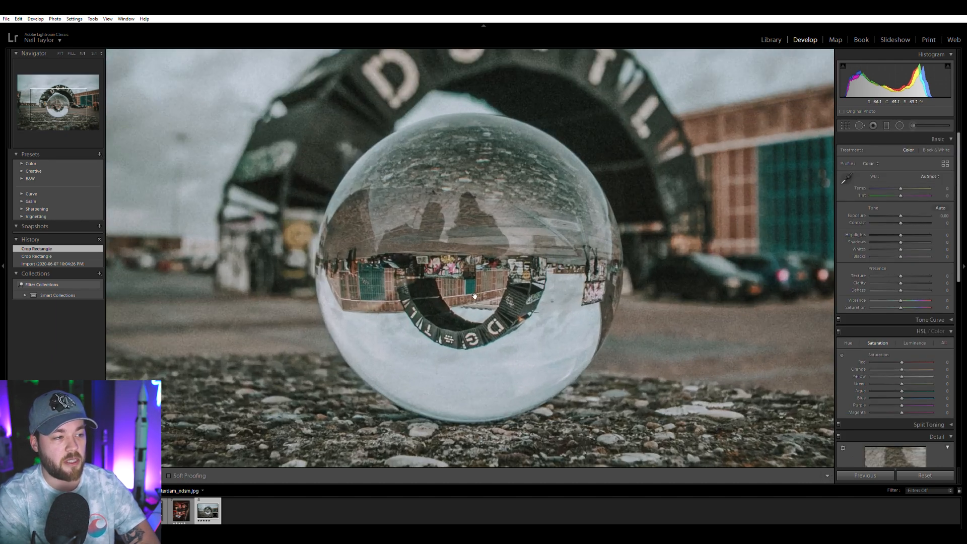
click(553, 234)
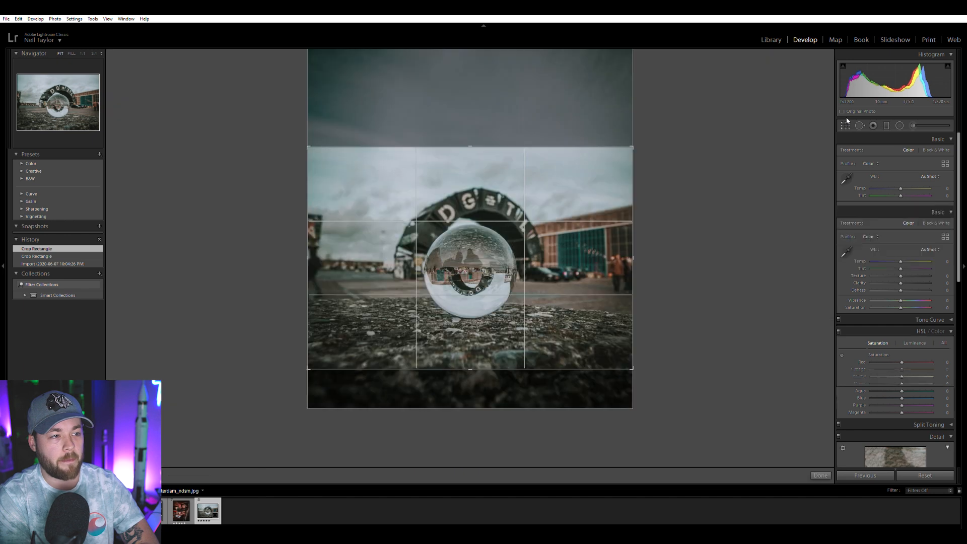
Tighten the lens-ball photo's crop around the ball and arch, trimming more sky and the sides, and inspect the ball
key(r)
drag(482, 144, 480, 180)
drag(312, 249, 320, 251)
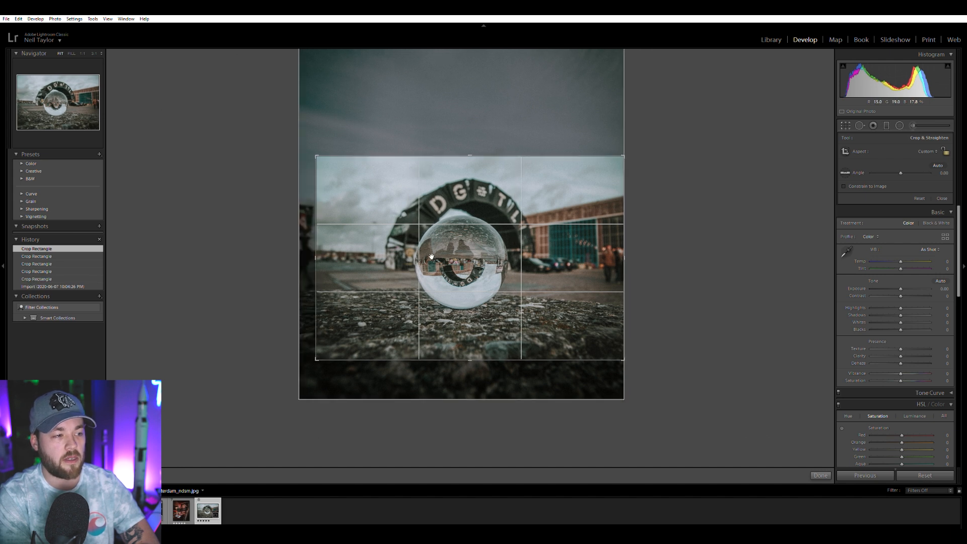
drag(619, 252, 620, 250)
key(Return)
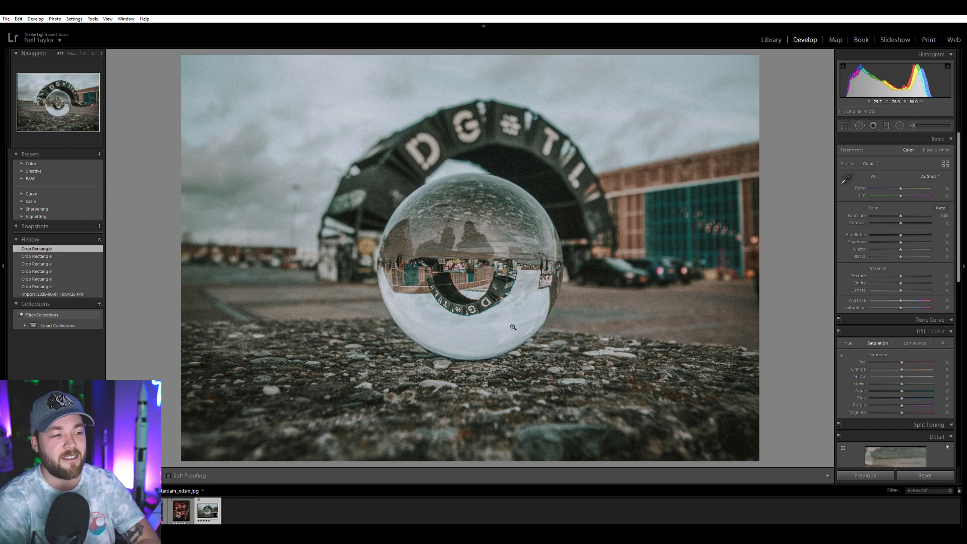
click(467, 255)
click(468, 254)
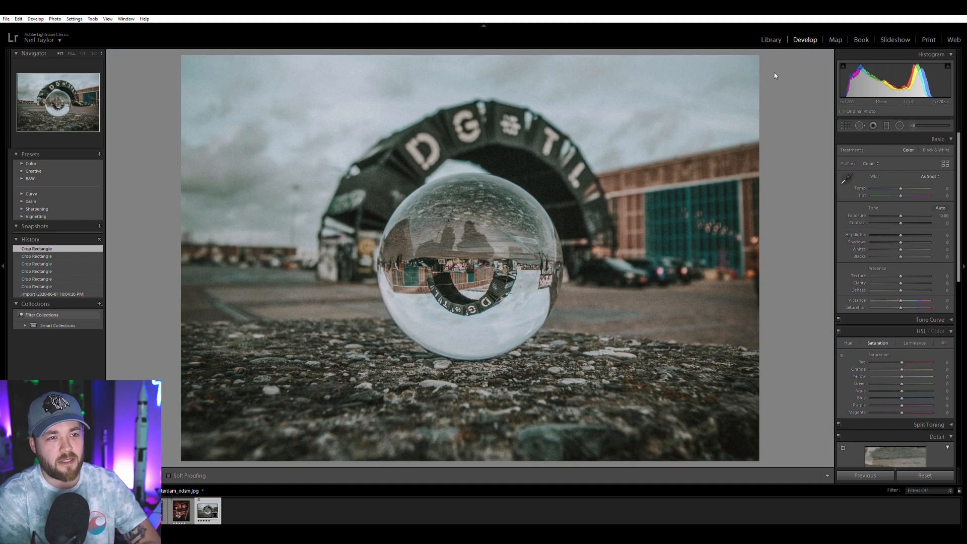
Review the photographer's full set of photos in the Library grid and return to the lens-ball photo in Develop
click(771, 39)
click(800, 37)
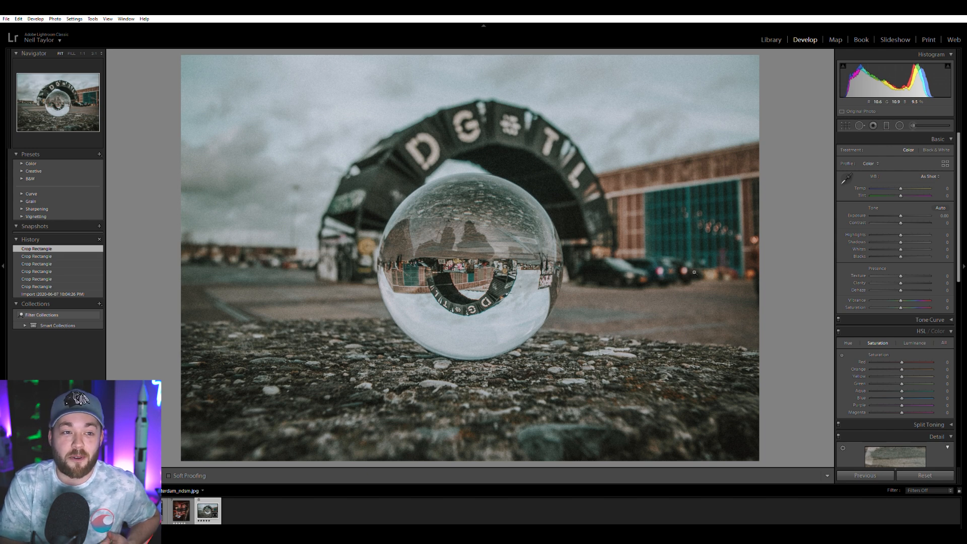
click(770, 39)
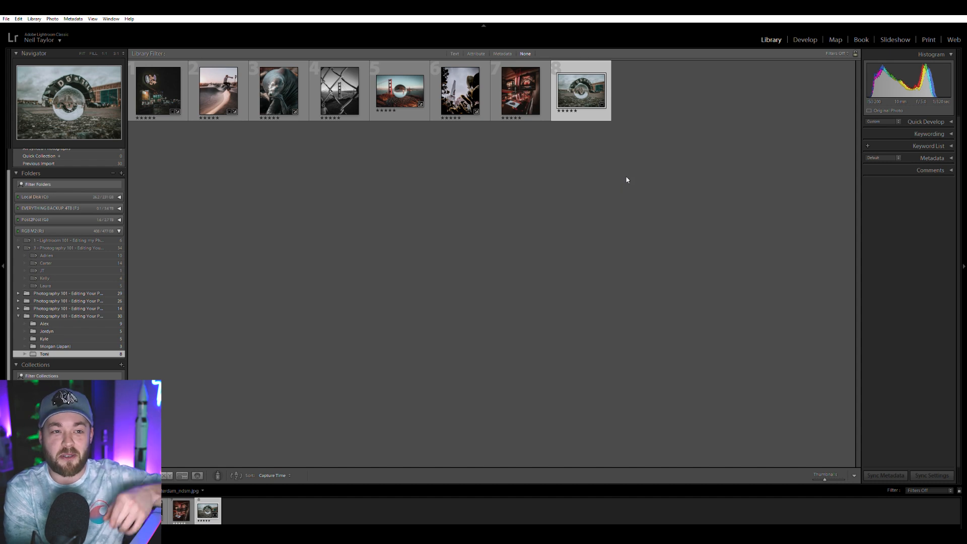
click(801, 39)
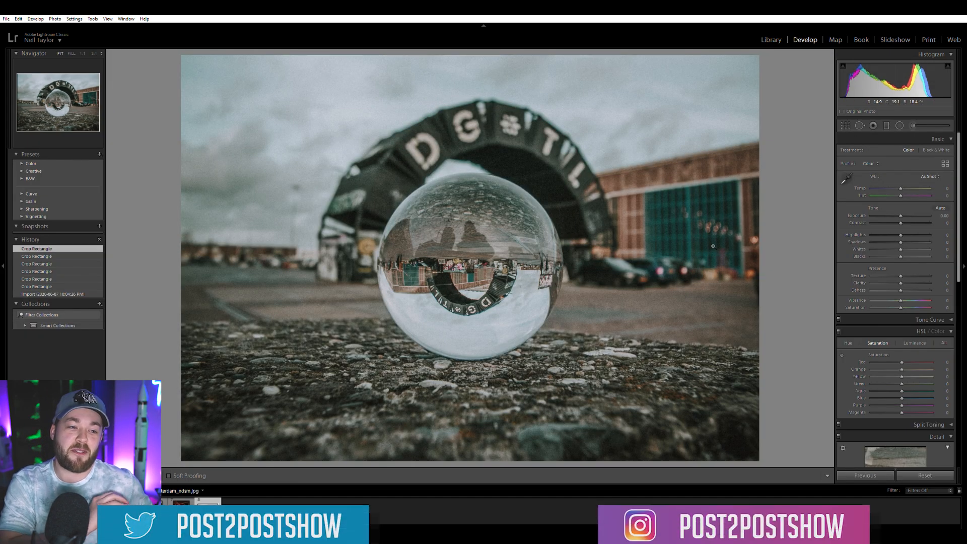